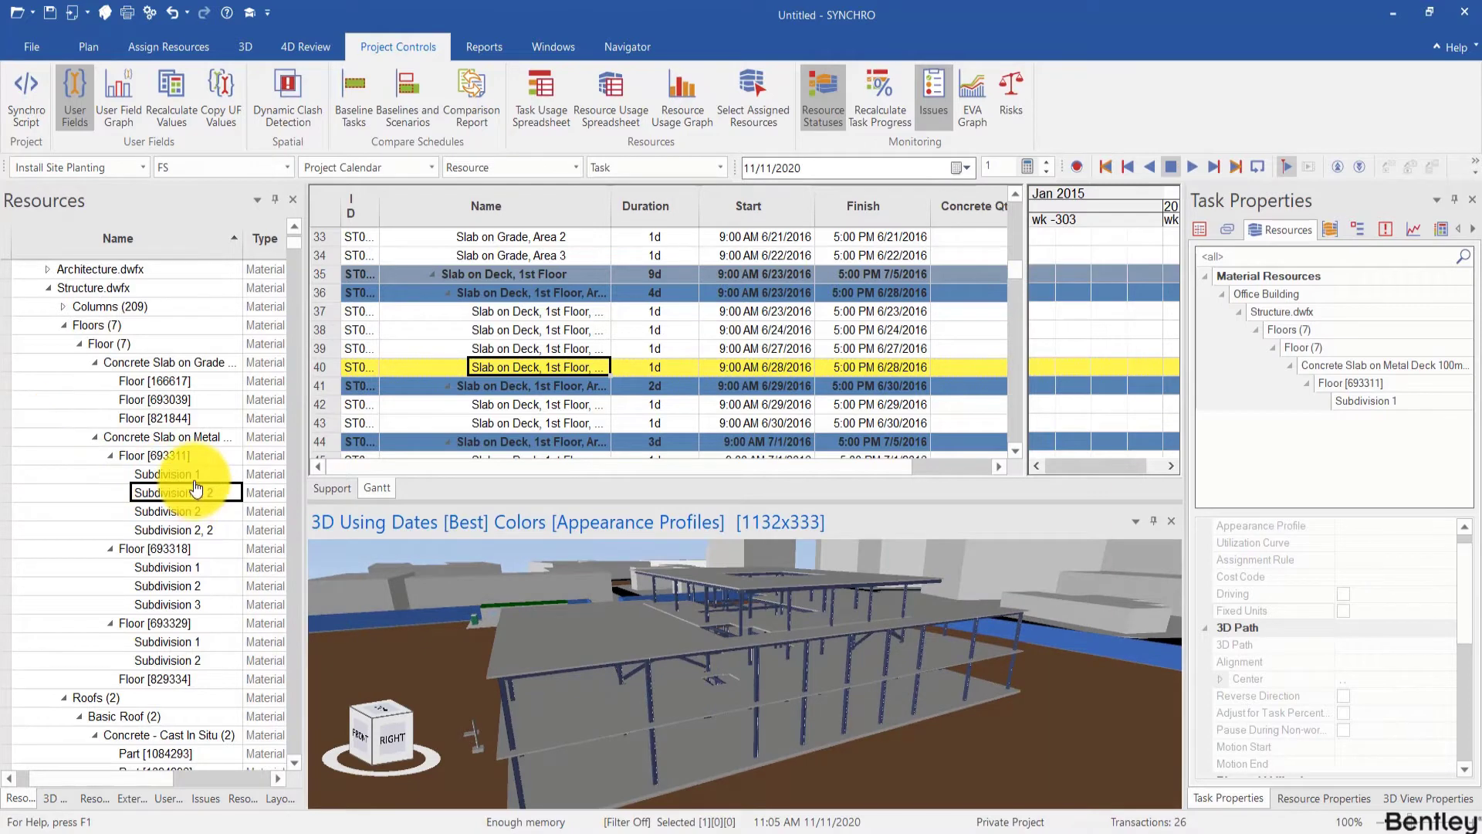
Select Subdivision 1 of Floor [693311] in the resource tree and select the tasks it is assigned to
click(196, 474)
click(185, 491)
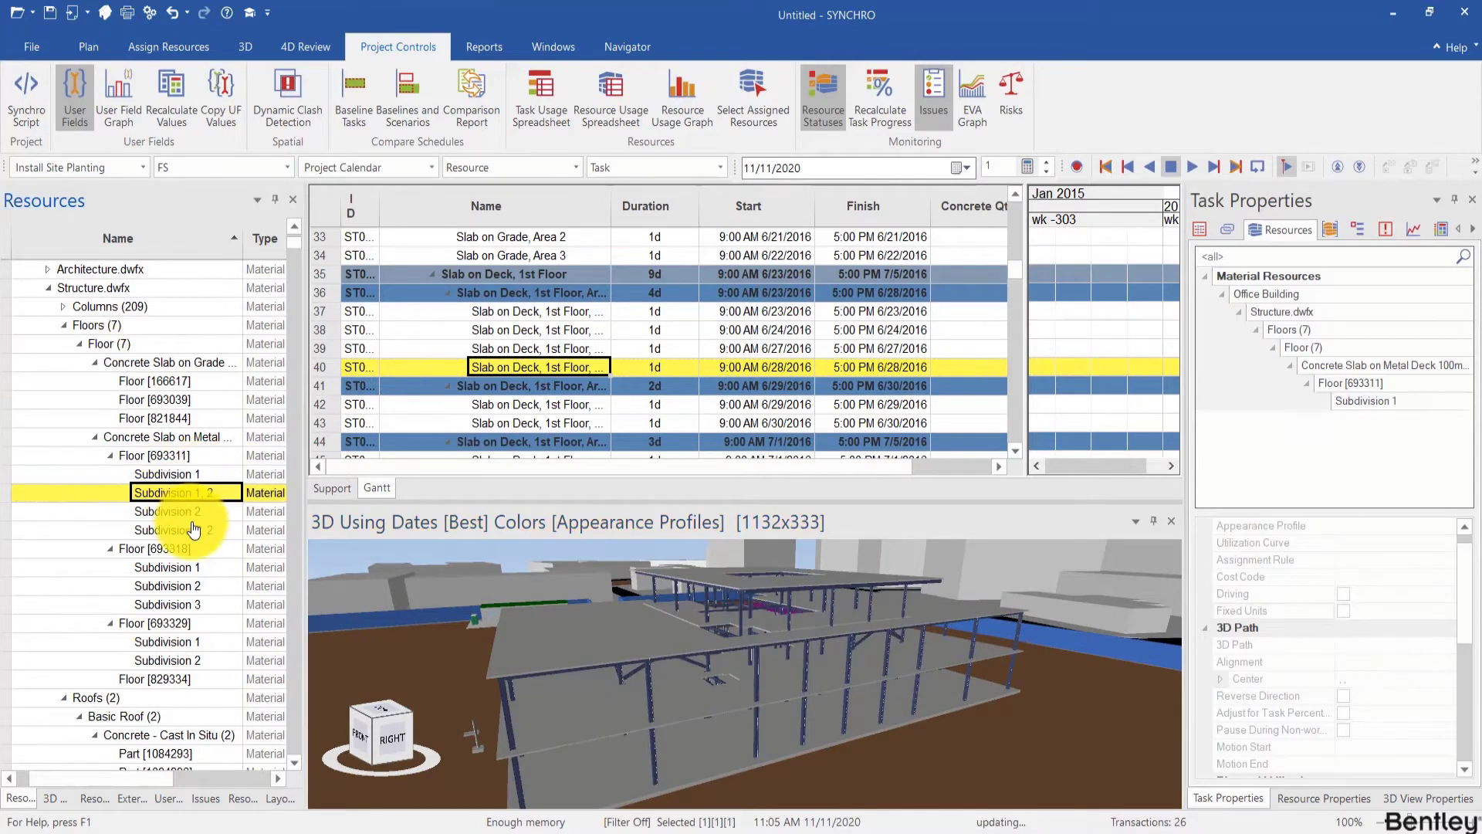
click(190, 477)
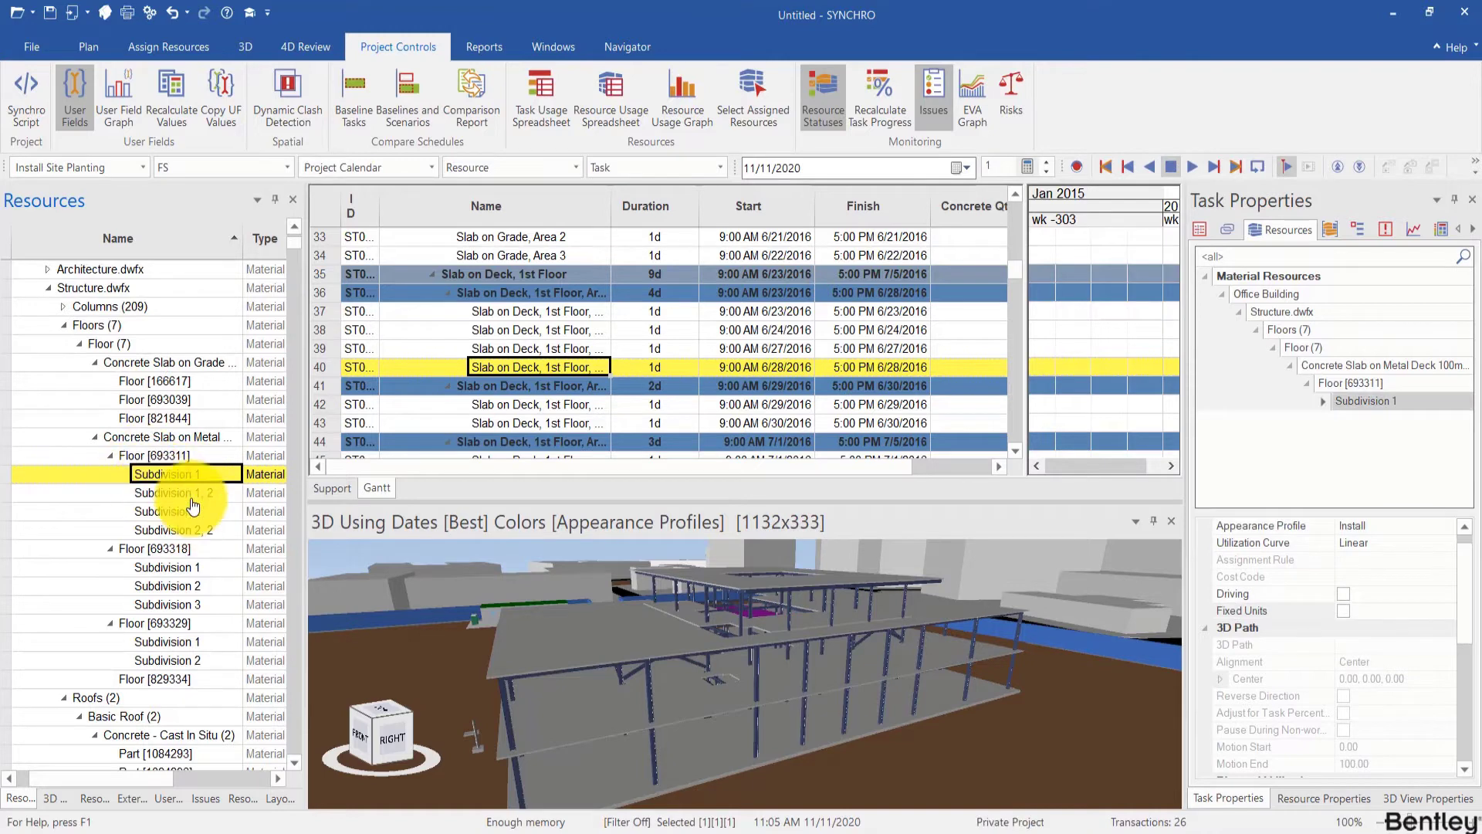
click(167, 43)
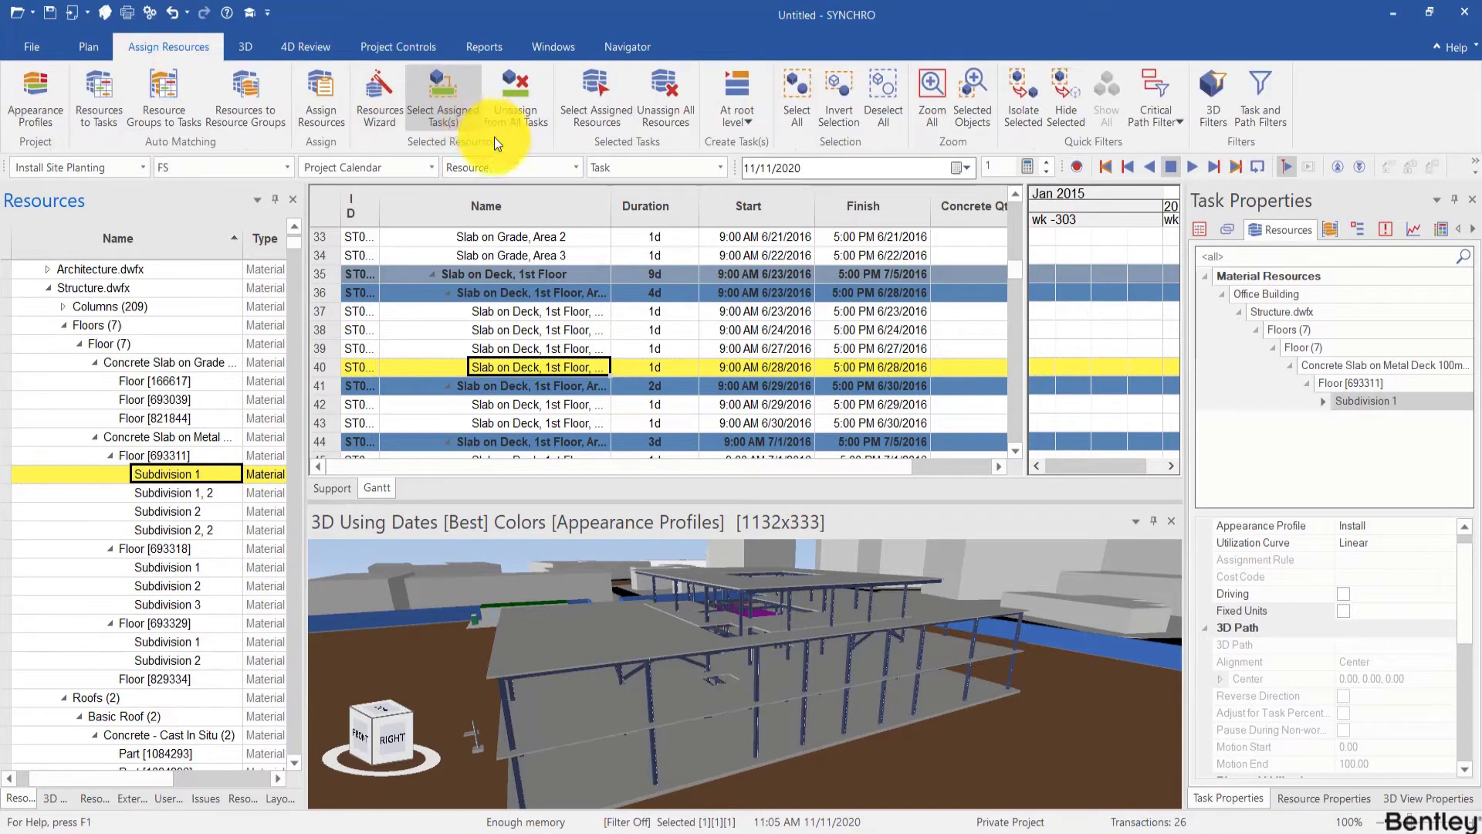
click(457, 119)
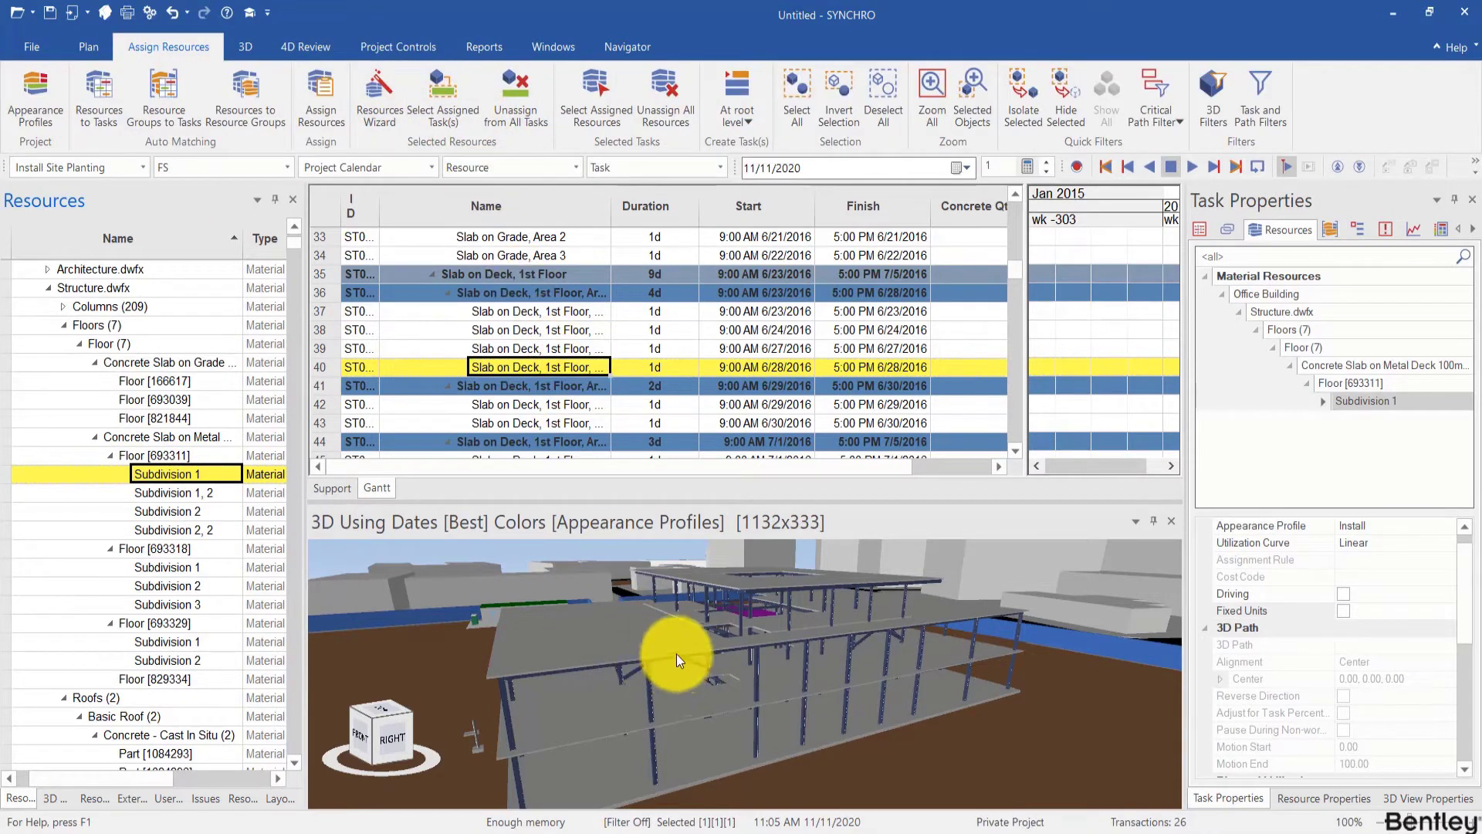
Examine the highlighted slab subdivision in the 3D model from the other side of the building and clear the resource selection
drag(677, 654, 582, 739)
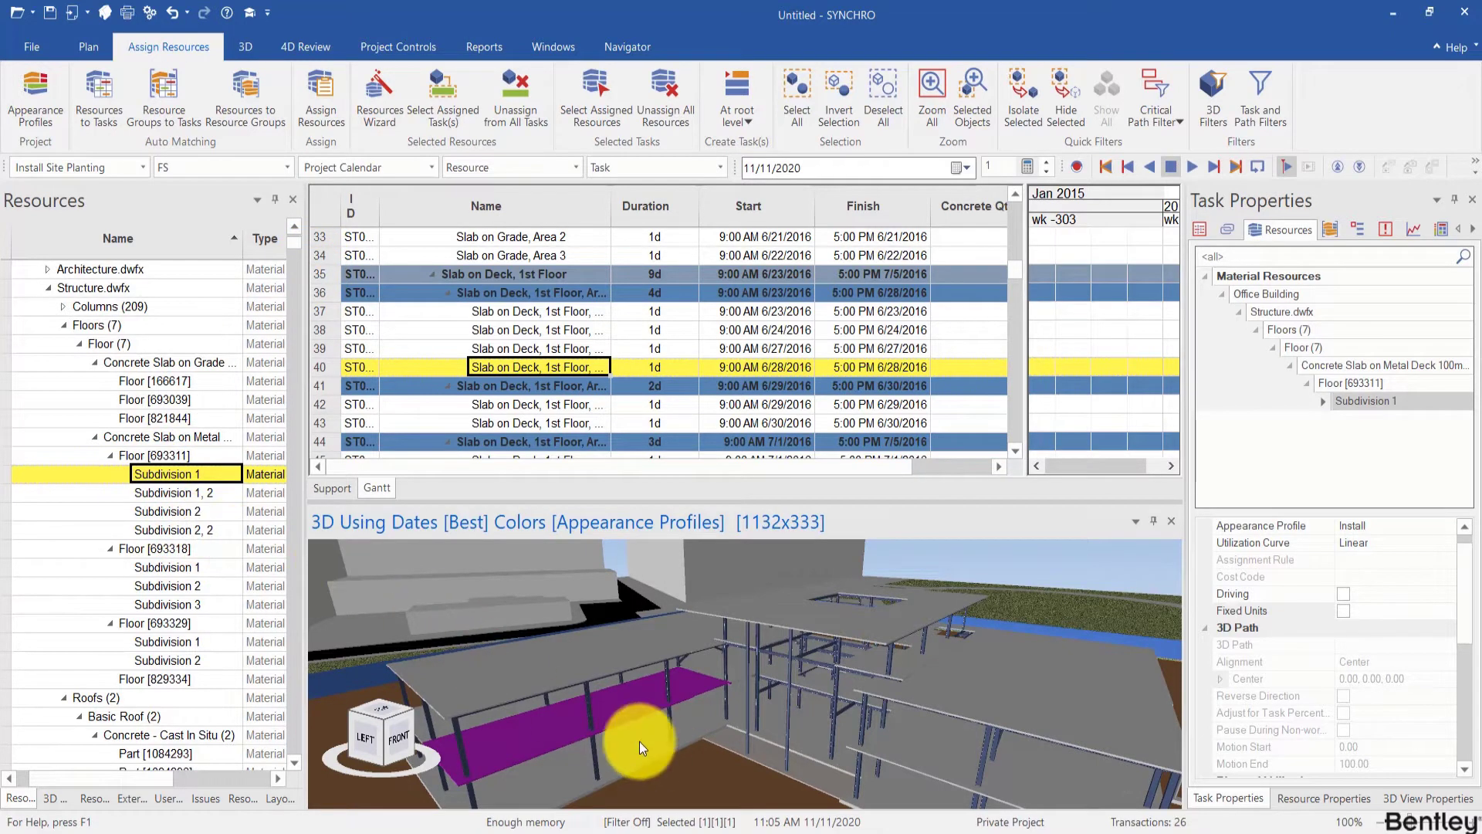
drag(639, 741, 654, 743)
click(609, 698)
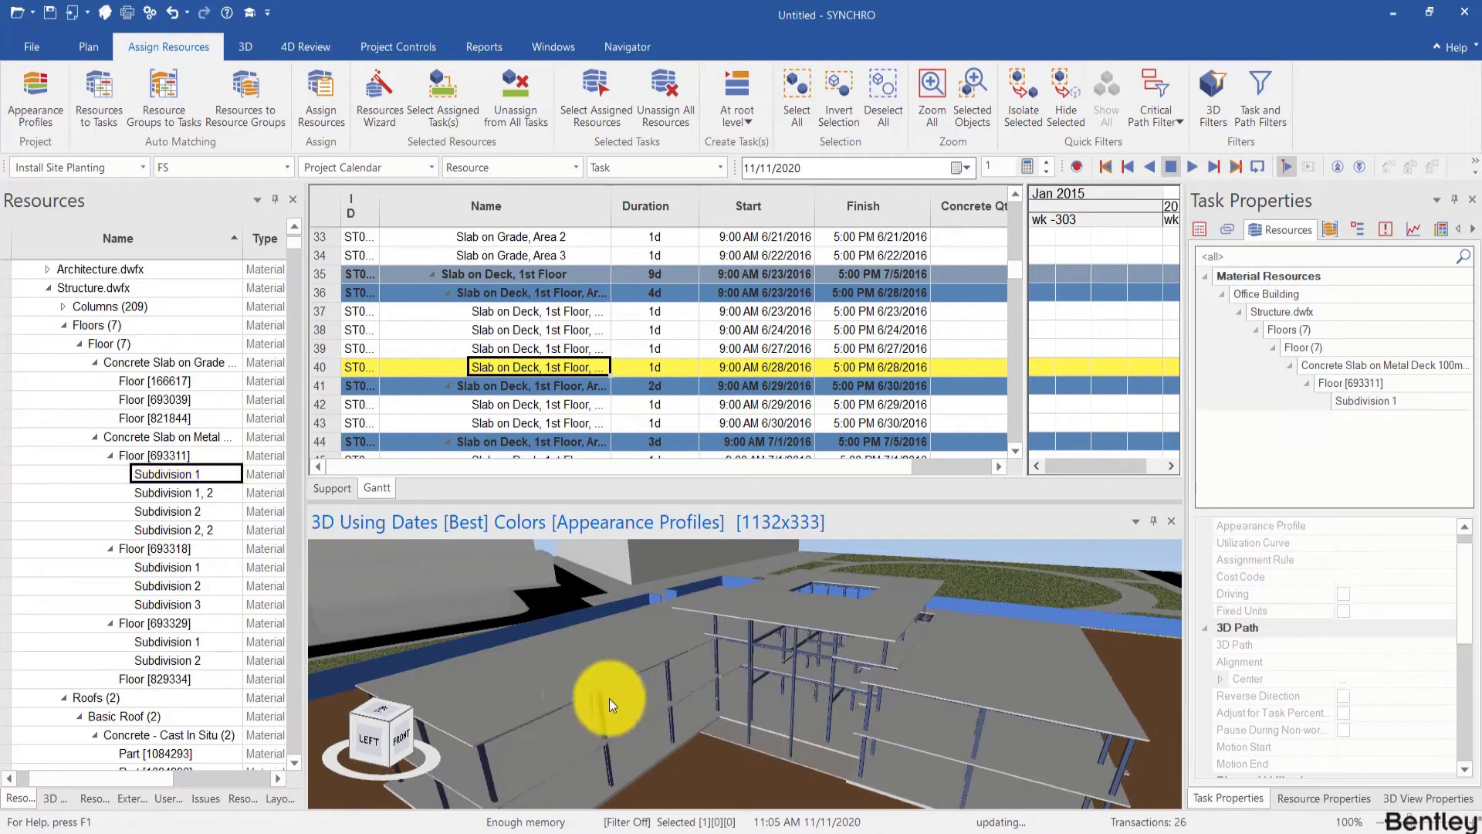
click(571, 683)
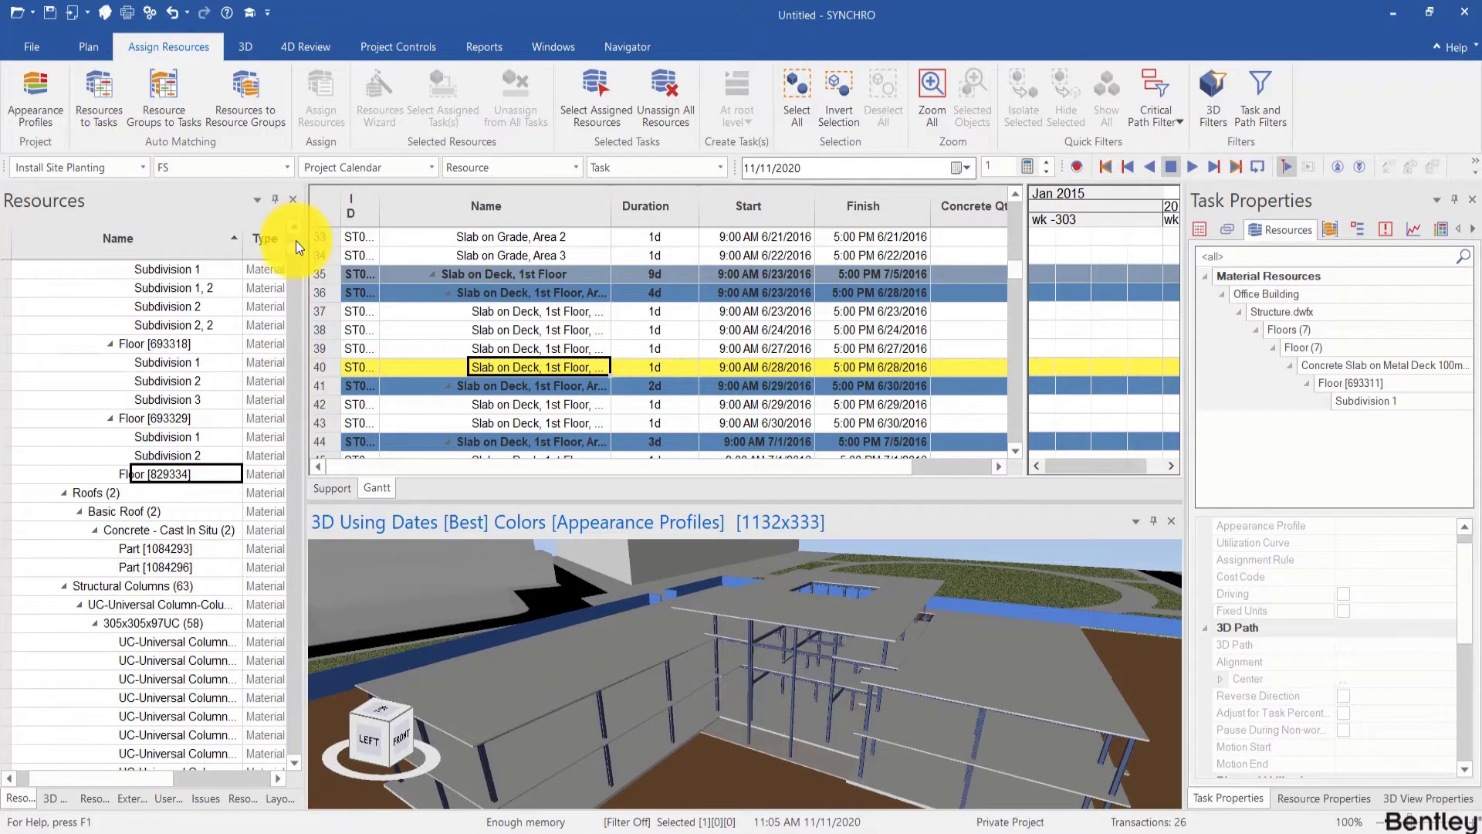
Collapse the Office Building resources and add a human resource named Laborer
drag(295, 241, 295, 206)
click(30, 306)
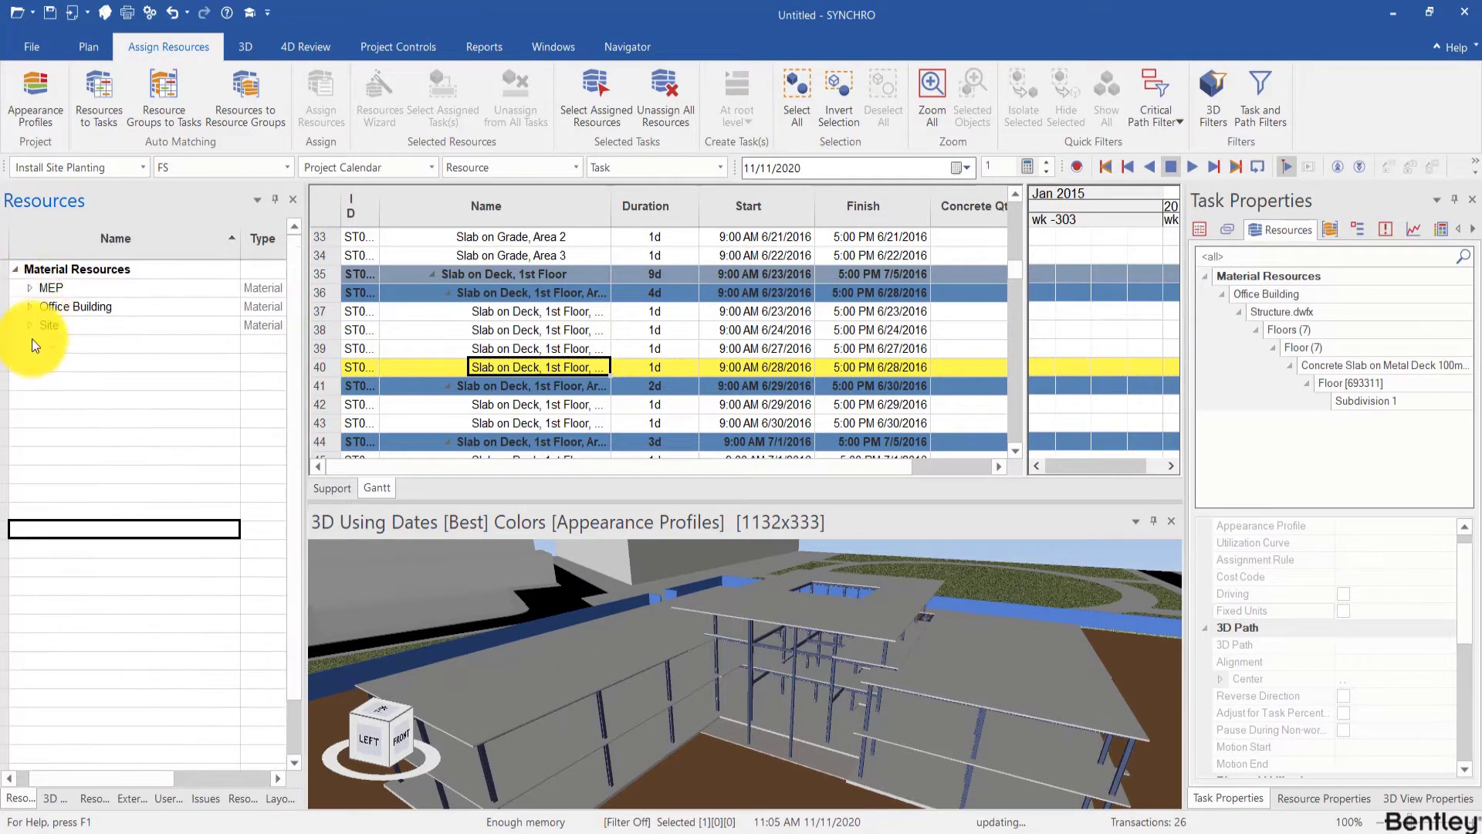
click(31, 341)
right_click(80, 338)
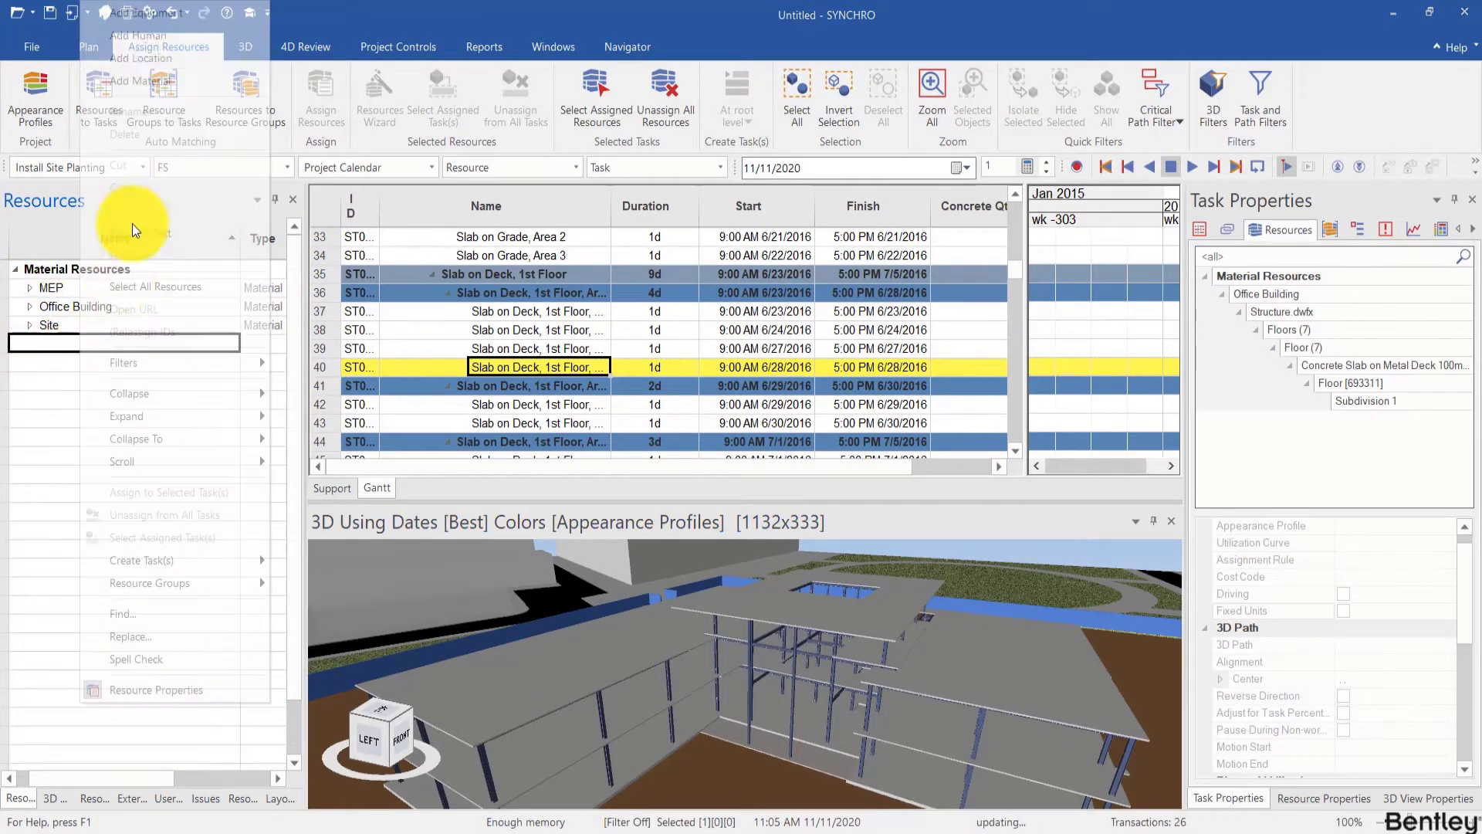
click(160, 36)
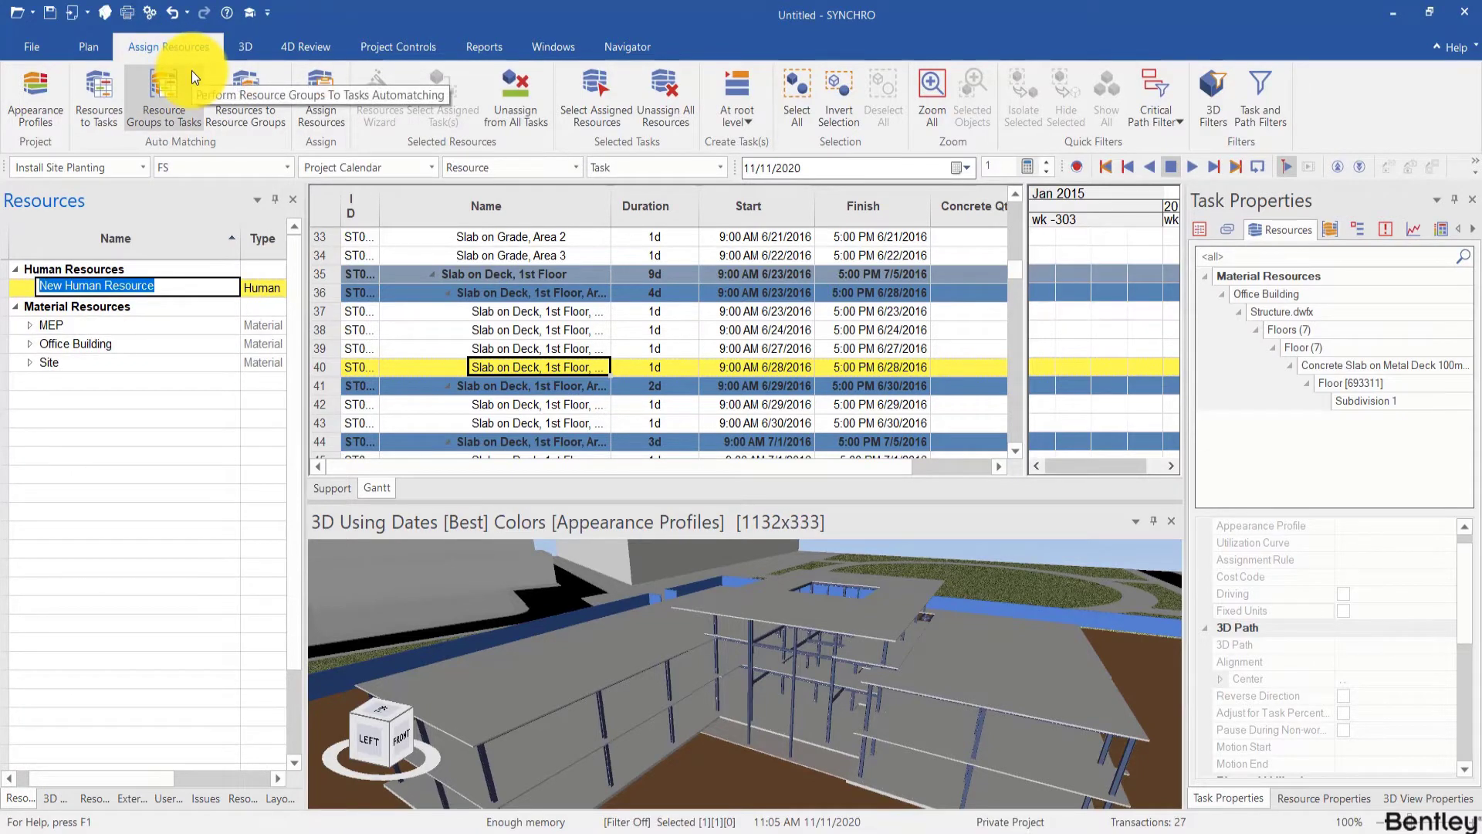
text(L)
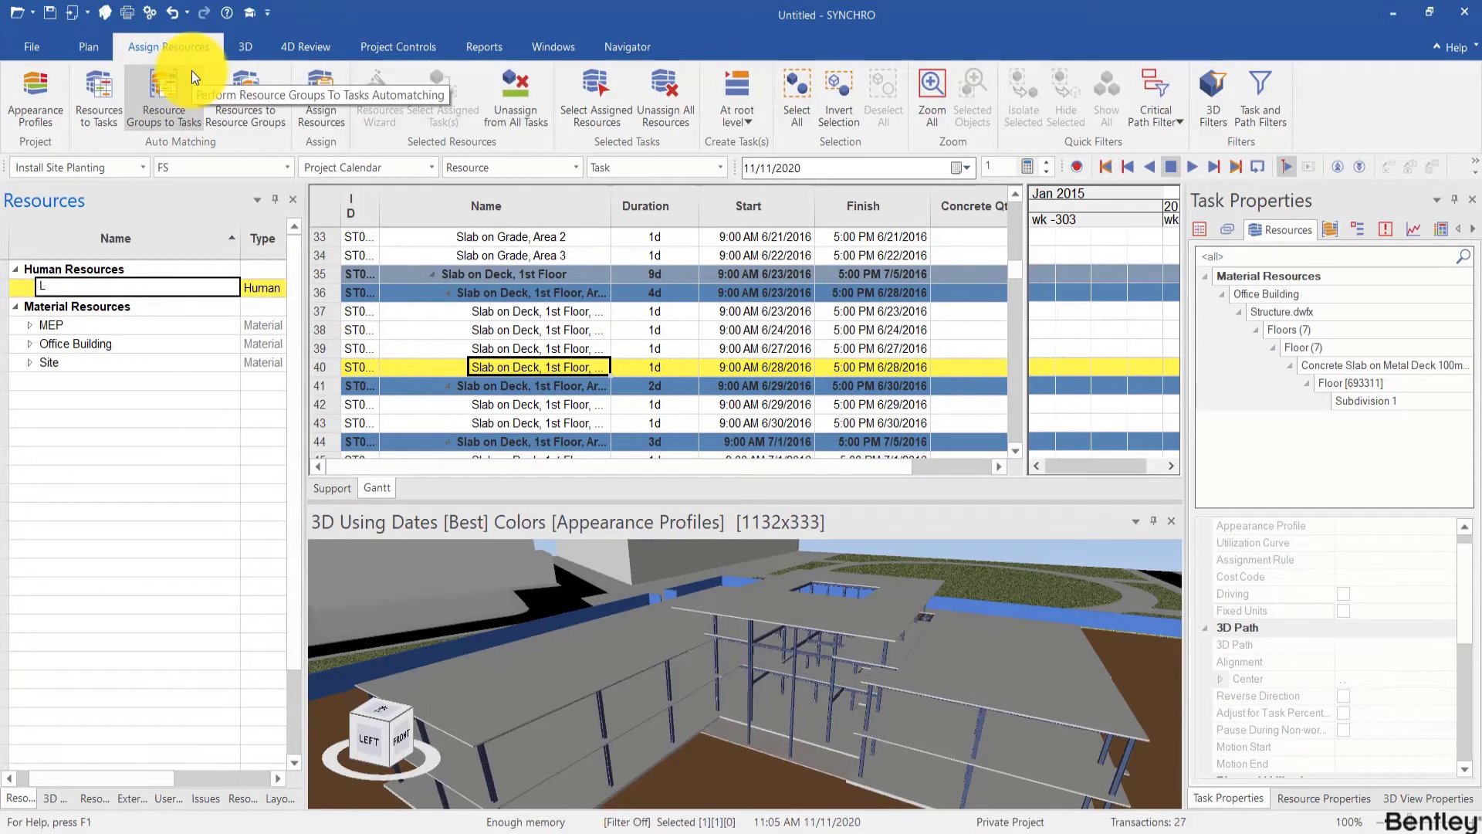
text(aborer)
key(Return)
Find all tasks containing "Slab" and assign the Laborer resource to them
click(193, 287)
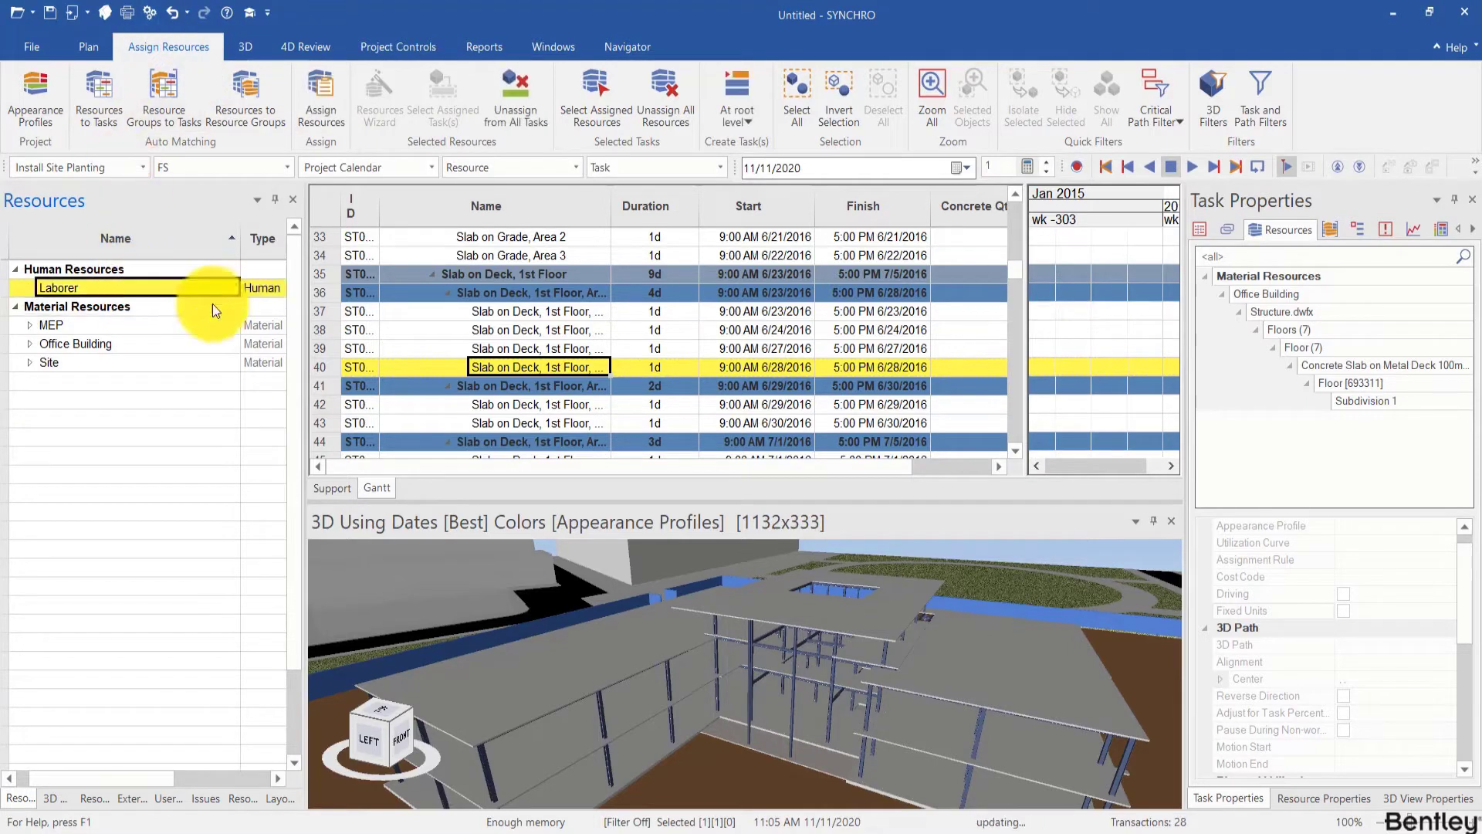
click(537, 347)
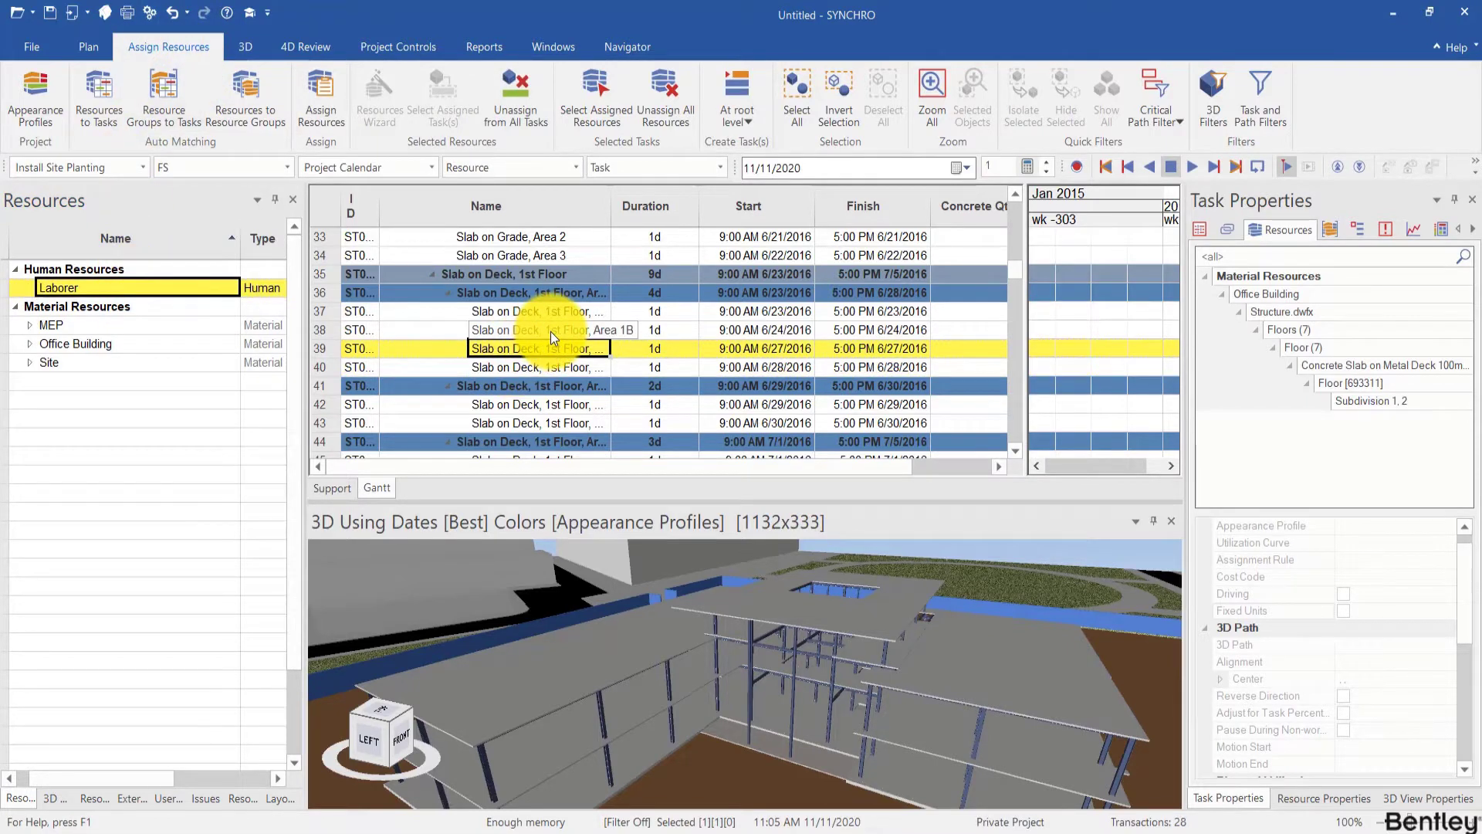
key(ctrl+f)
text(Slab)
click(318, 51)
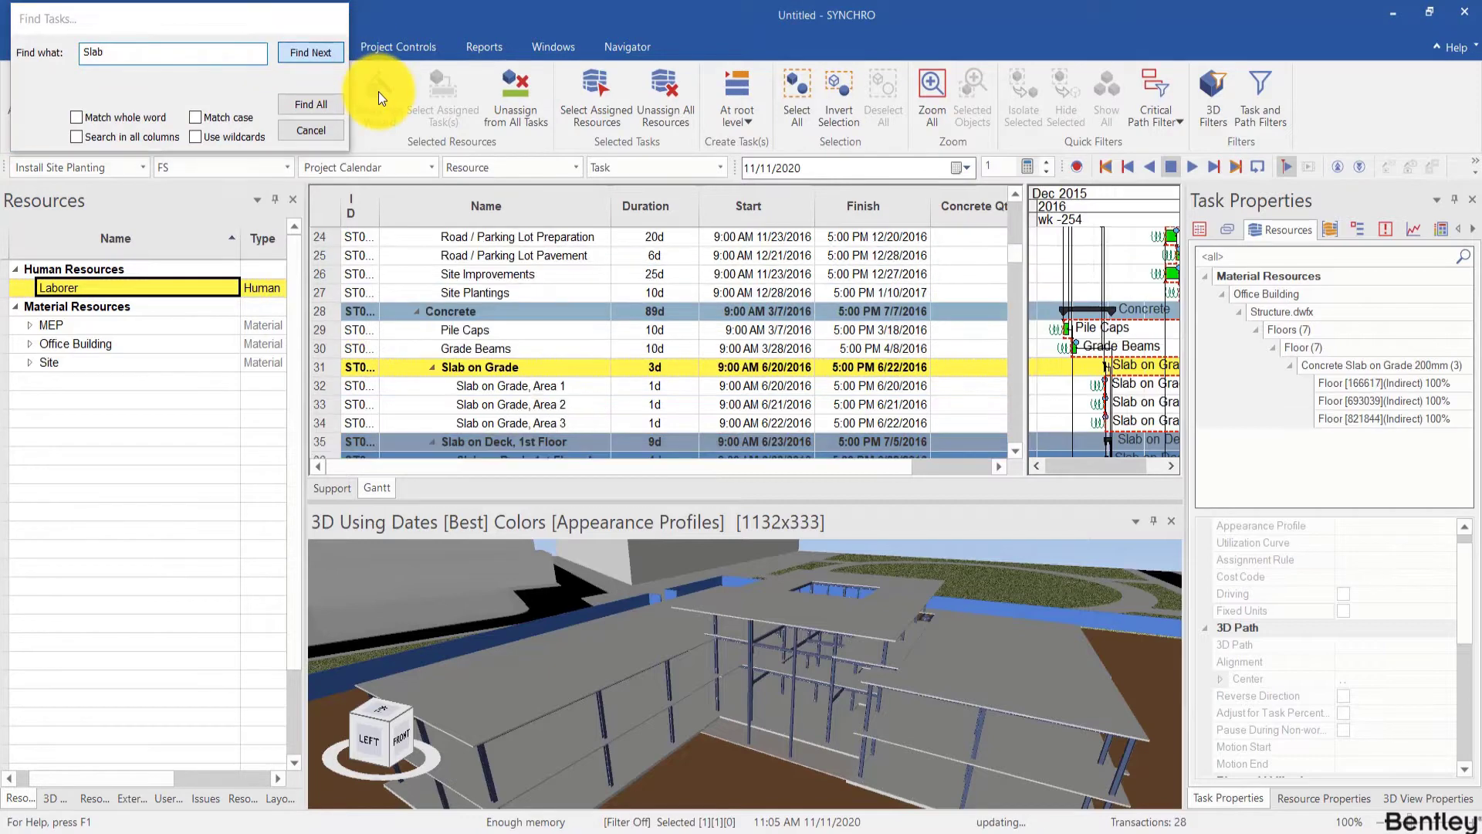
click(308, 104)
scroll(466, 317, down, 4)
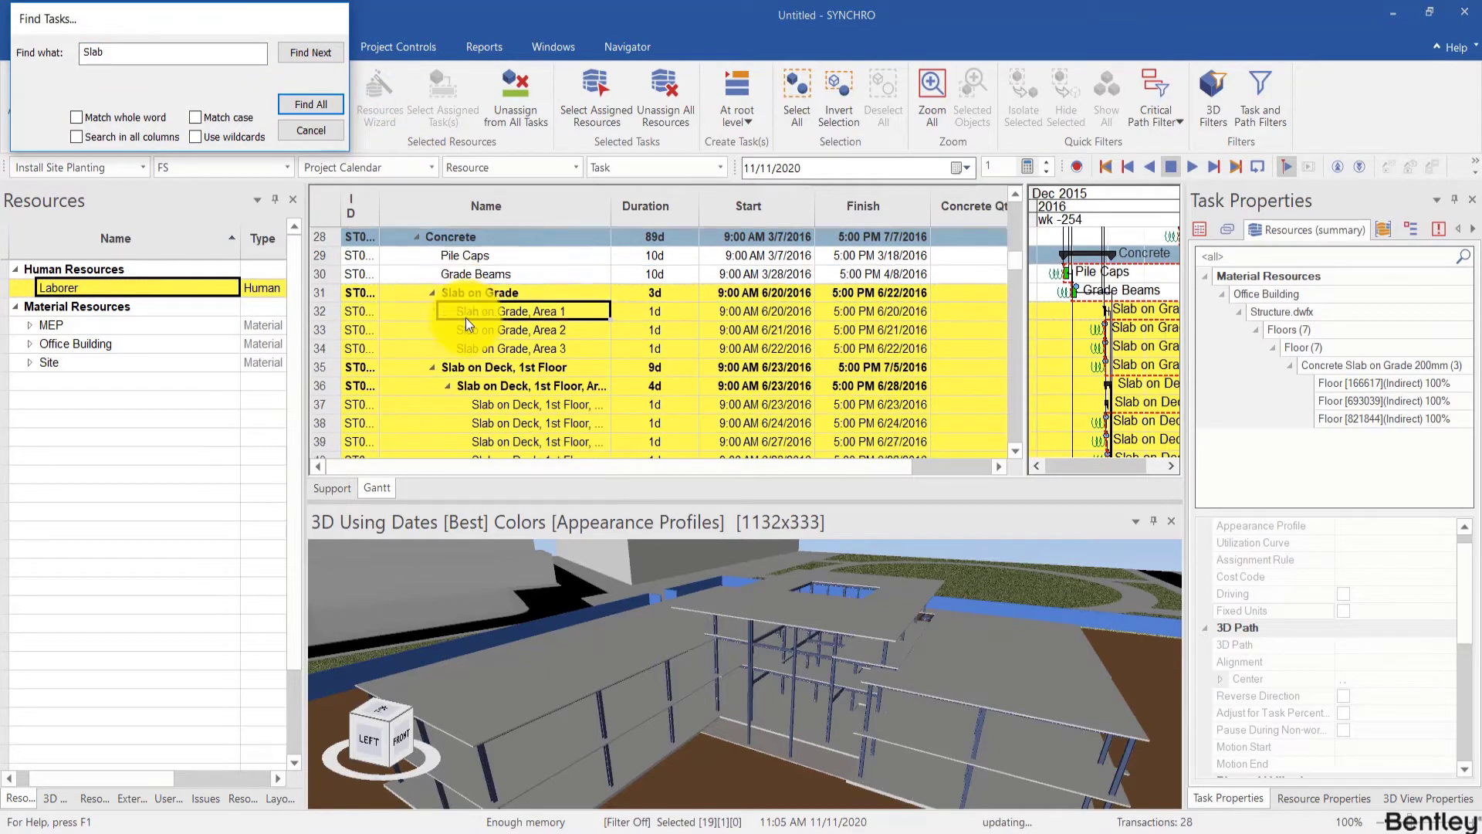
click(314, 132)
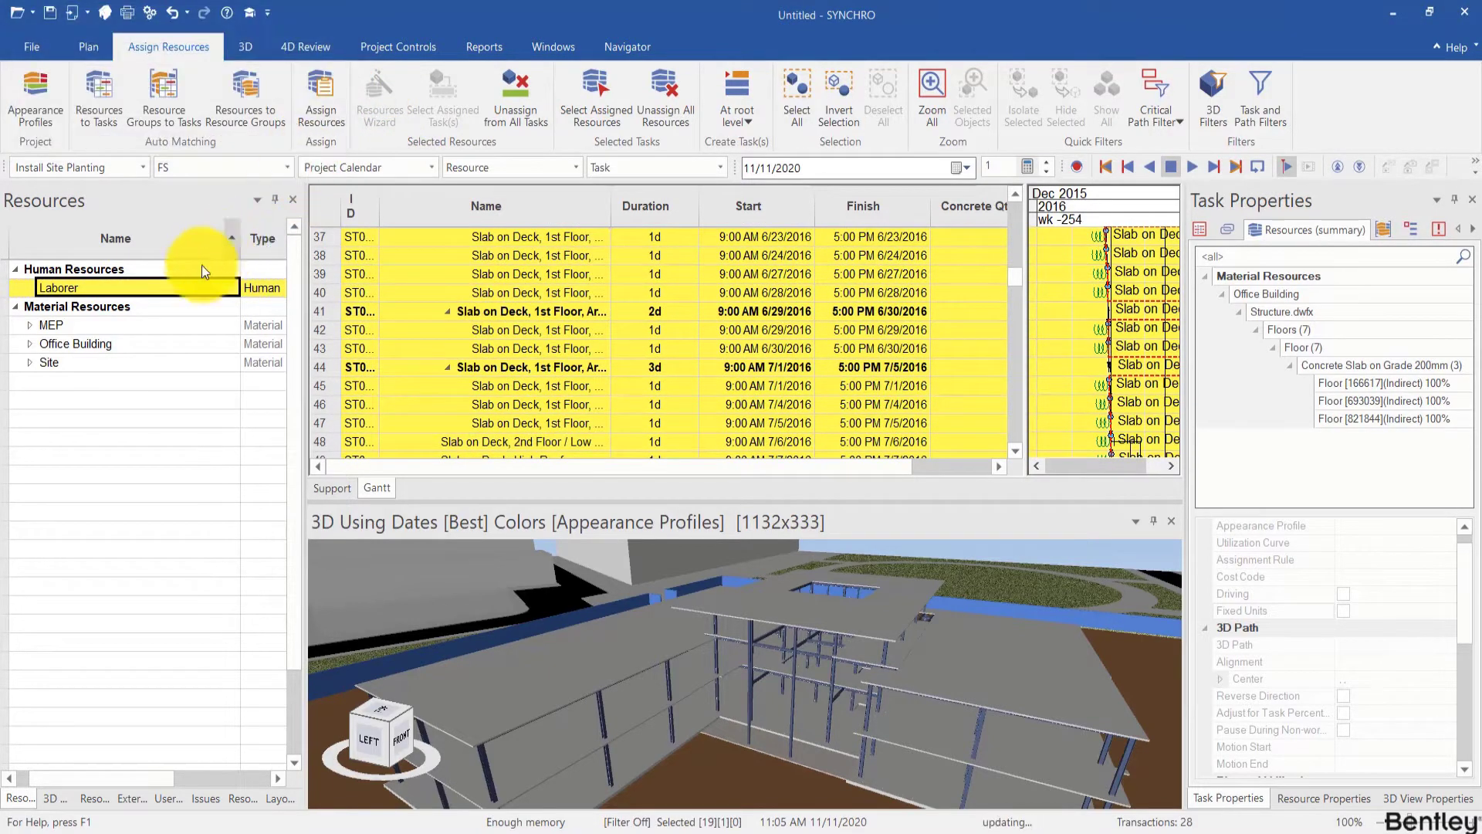
drag(193, 288, 517, 314)
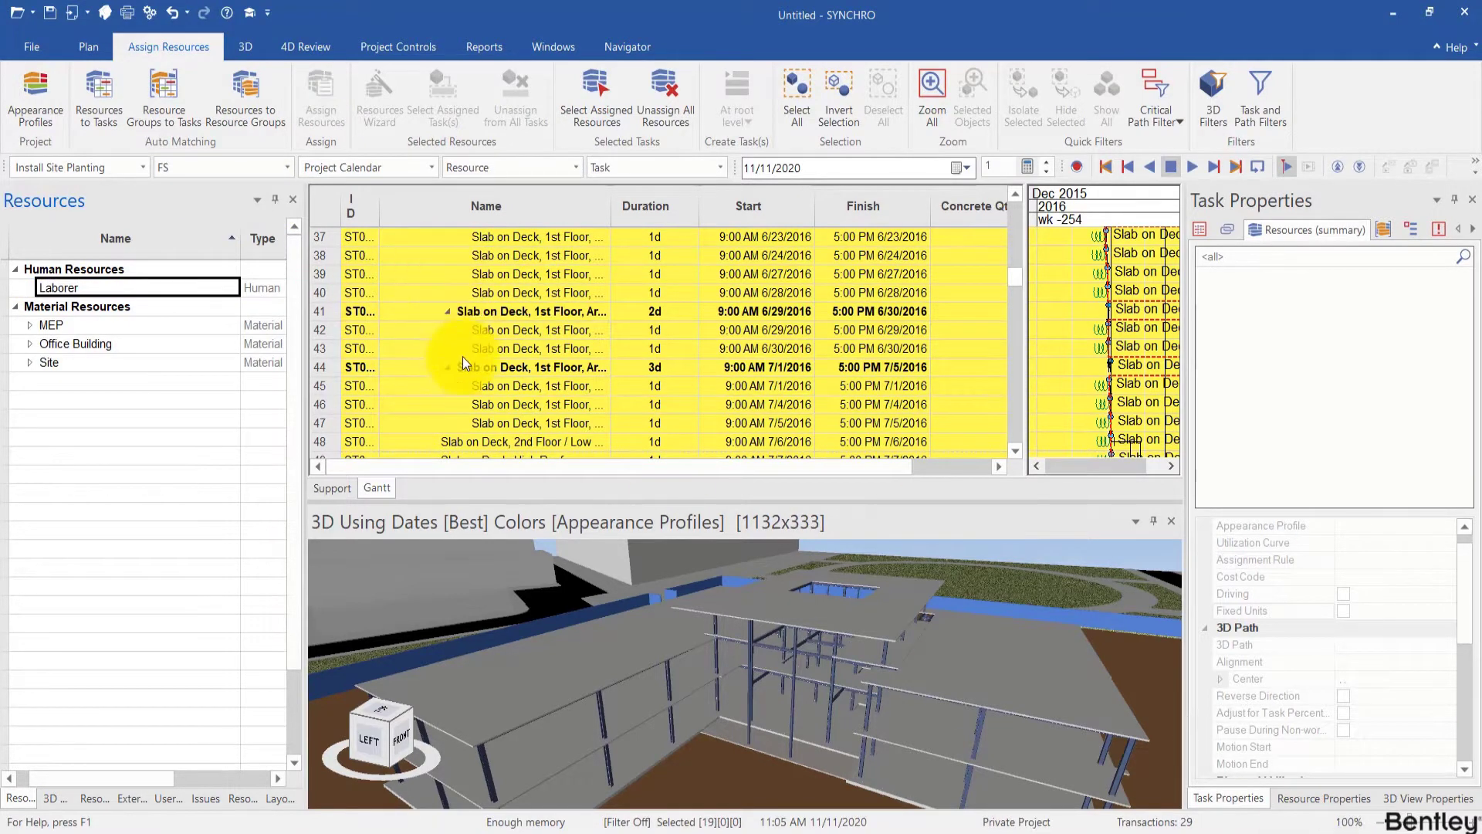
Check the Laborer assignment and its utilization properties on several first-floor slab on deck tasks
click(511, 331)
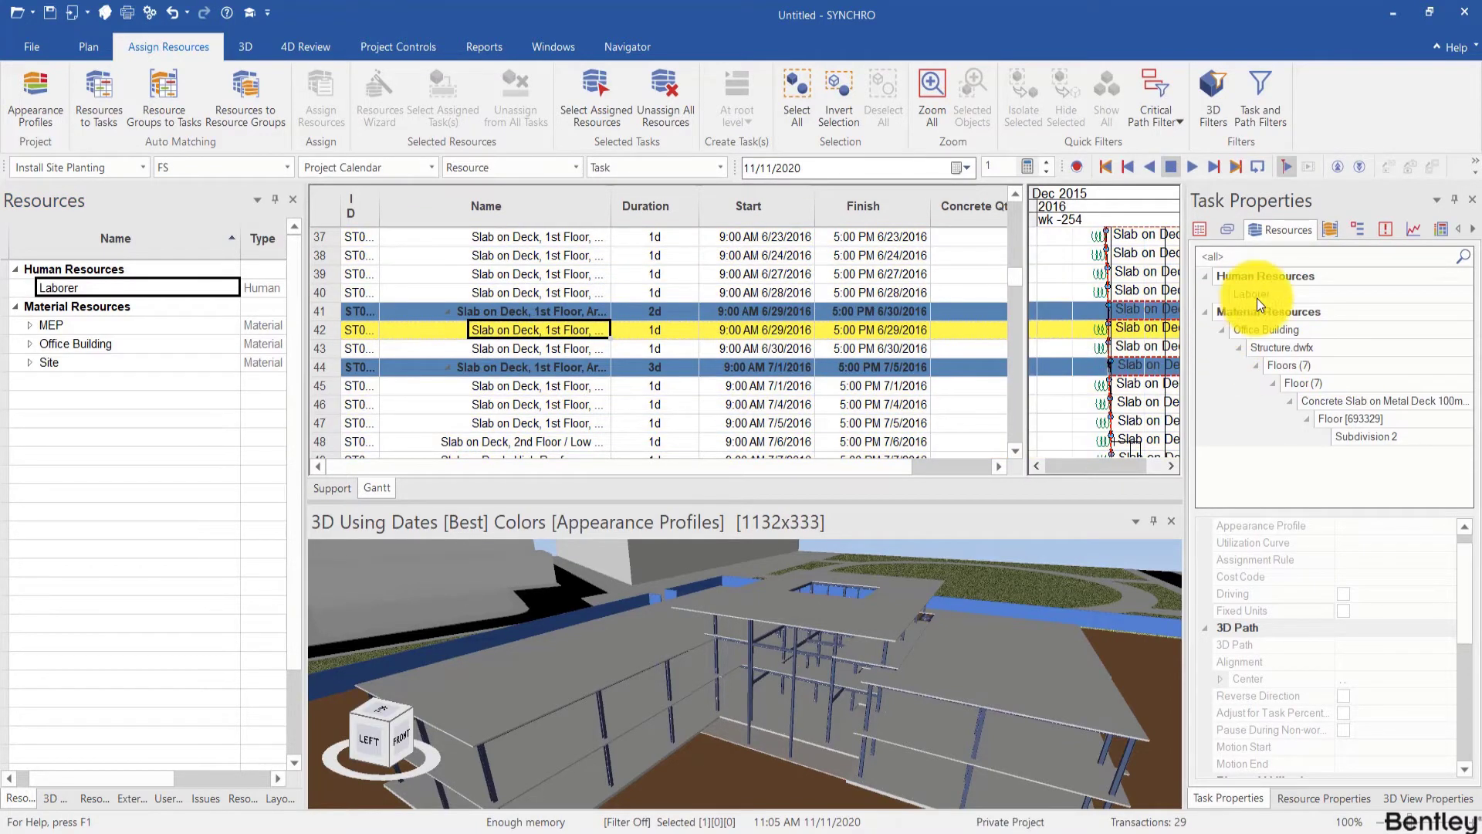
click(1256, 296)
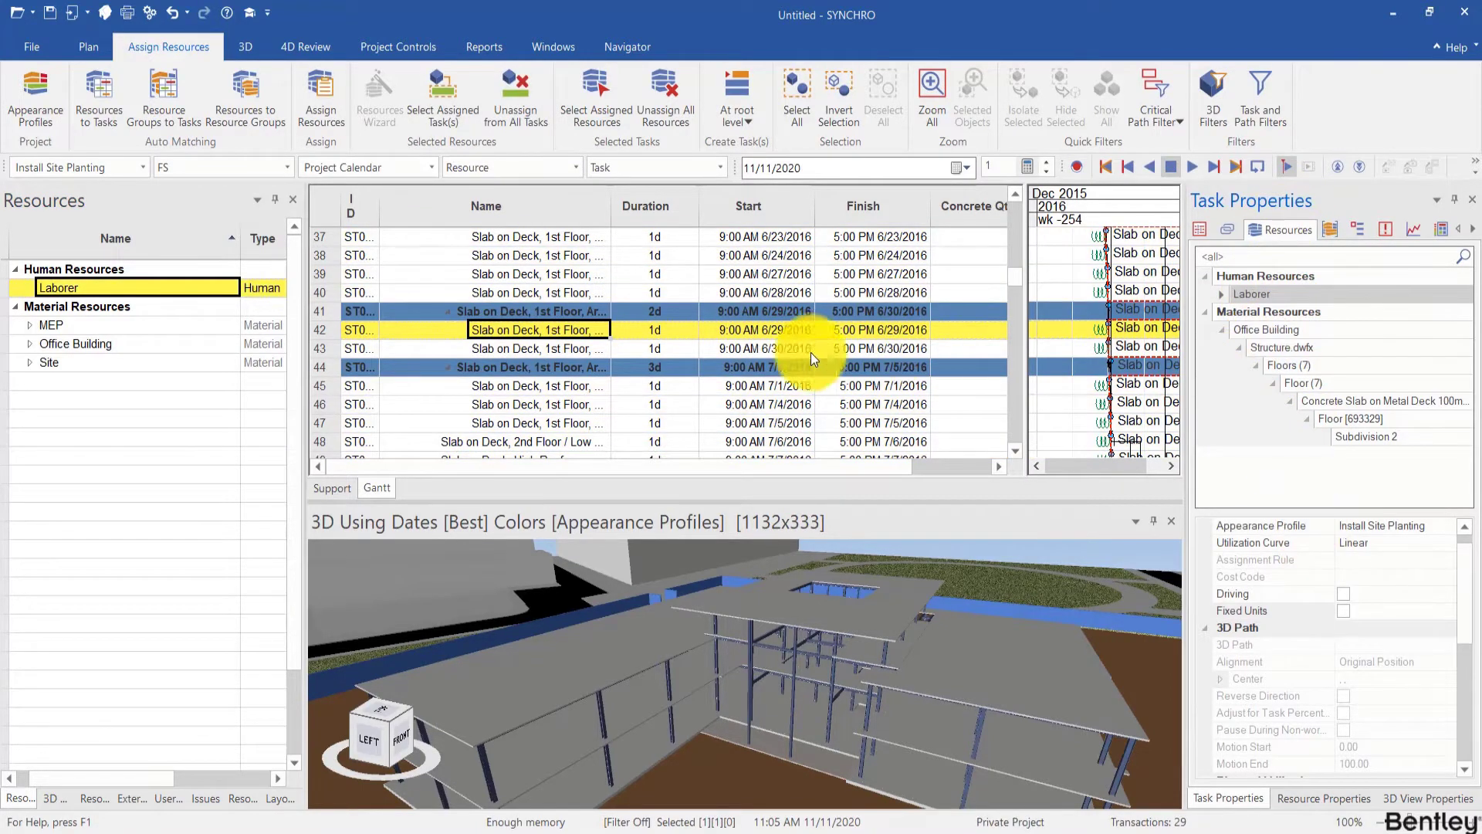
click(692, 347)
click(480, 389)
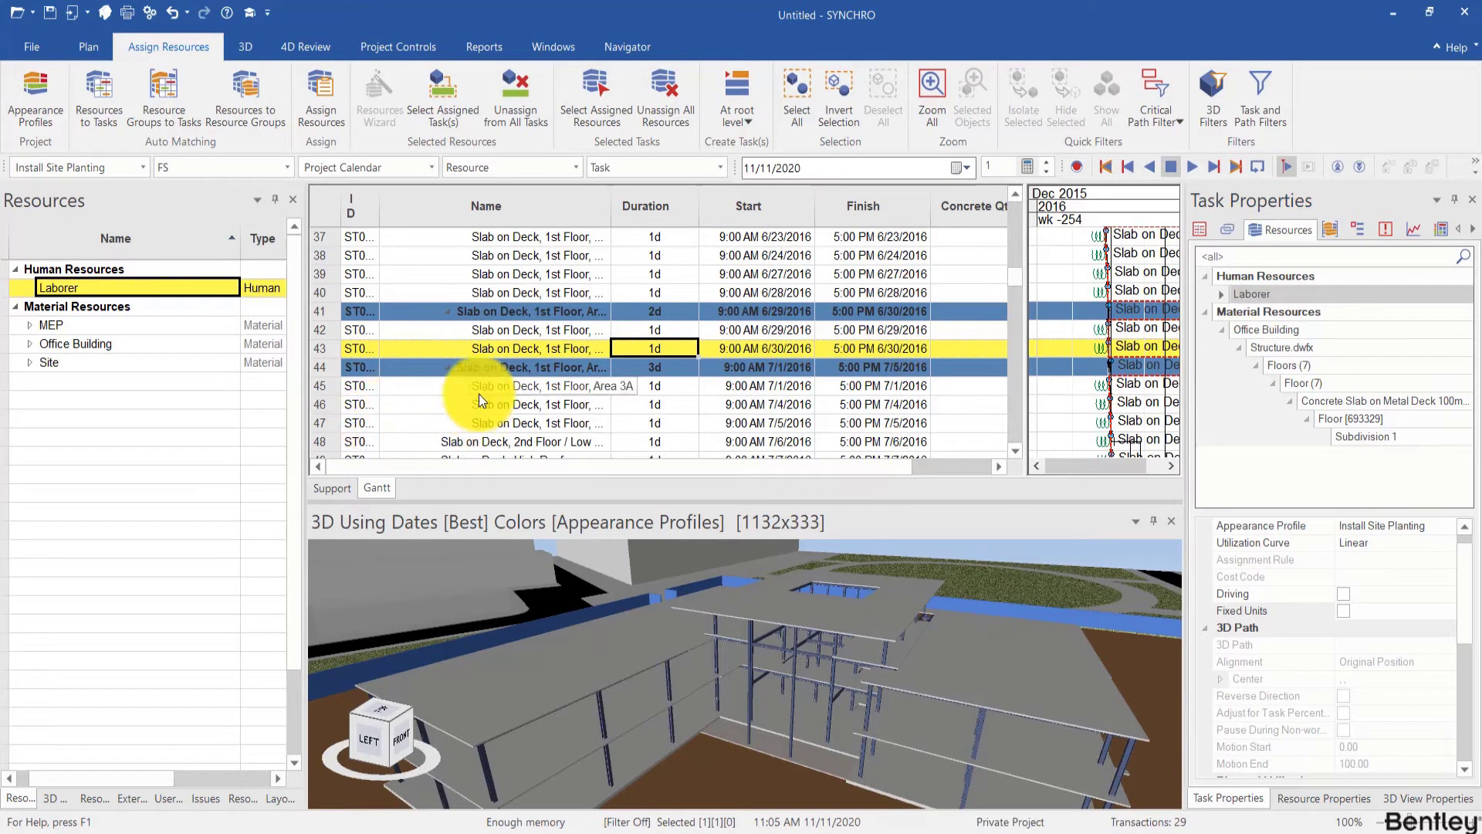
scroll(1349, 647, down, 2)
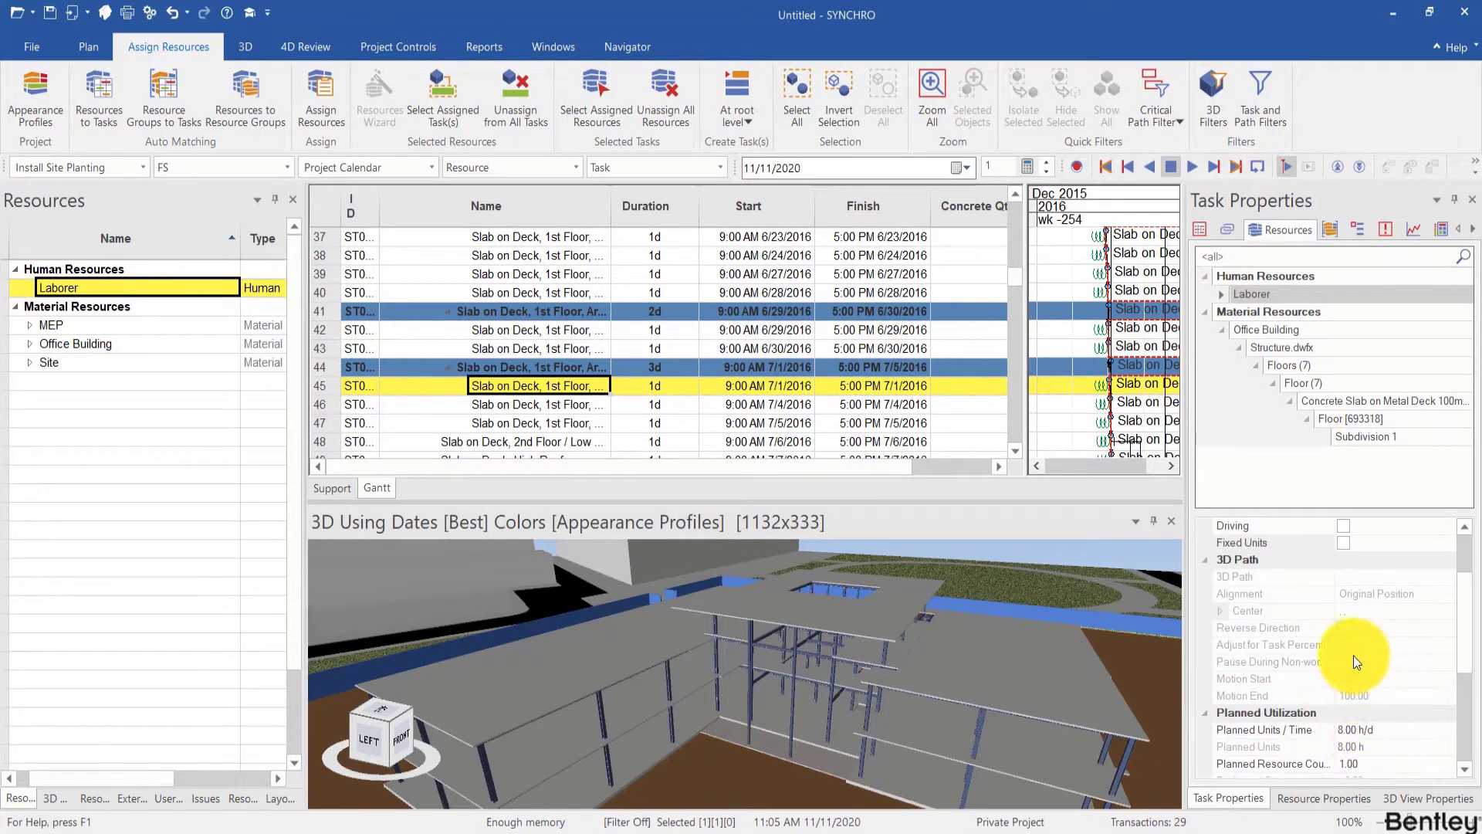
scroll(1354, 656, up, 1)
Review the Concrete Qtty values of the slab tasks in the schedule table
drag(838, 467, 920, 465)
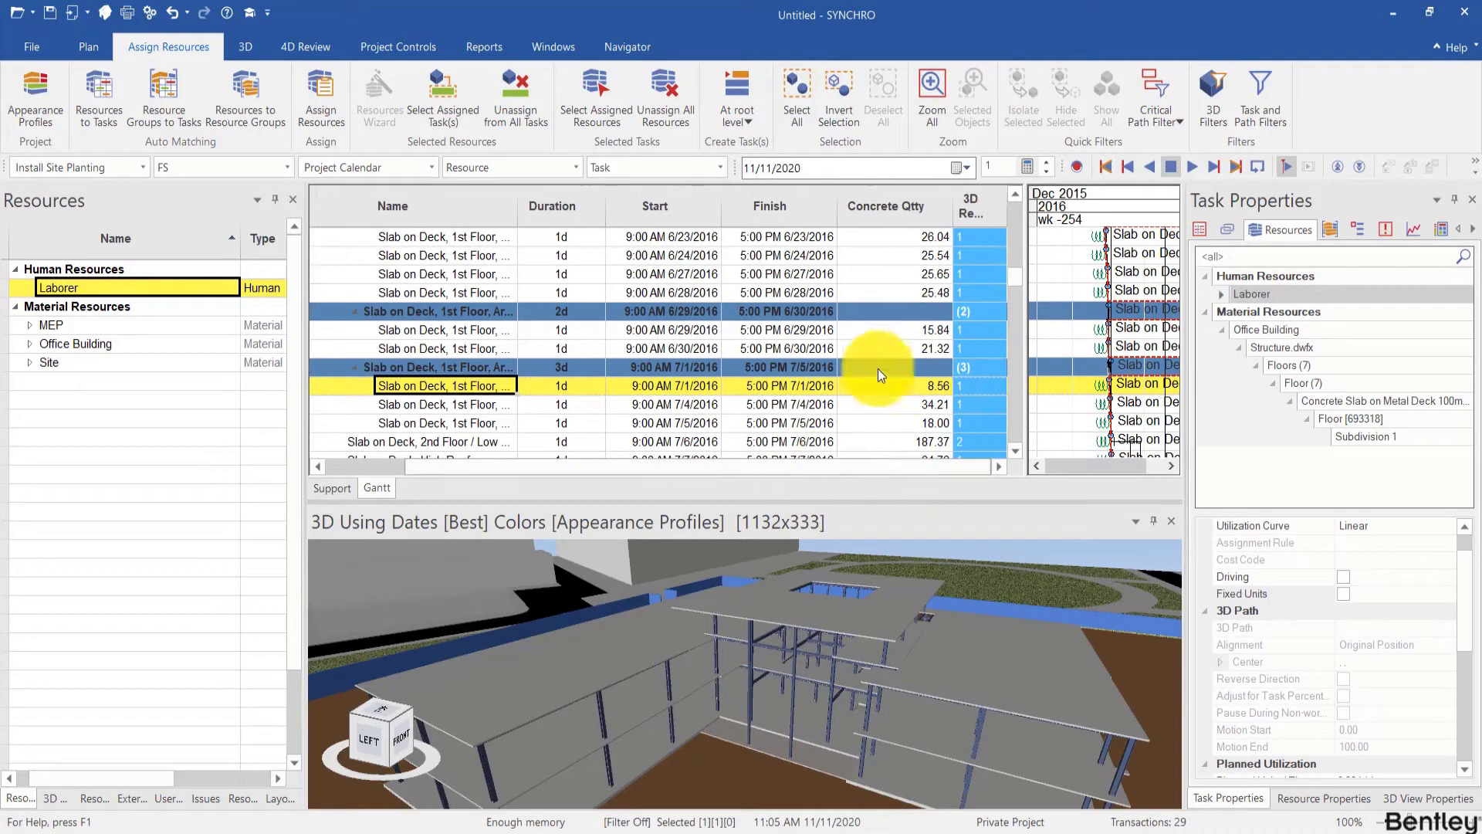
scroll(872, 310, up, 1)
scroll(876, 310, down, 2)
scroll(926, 285, down, 1)
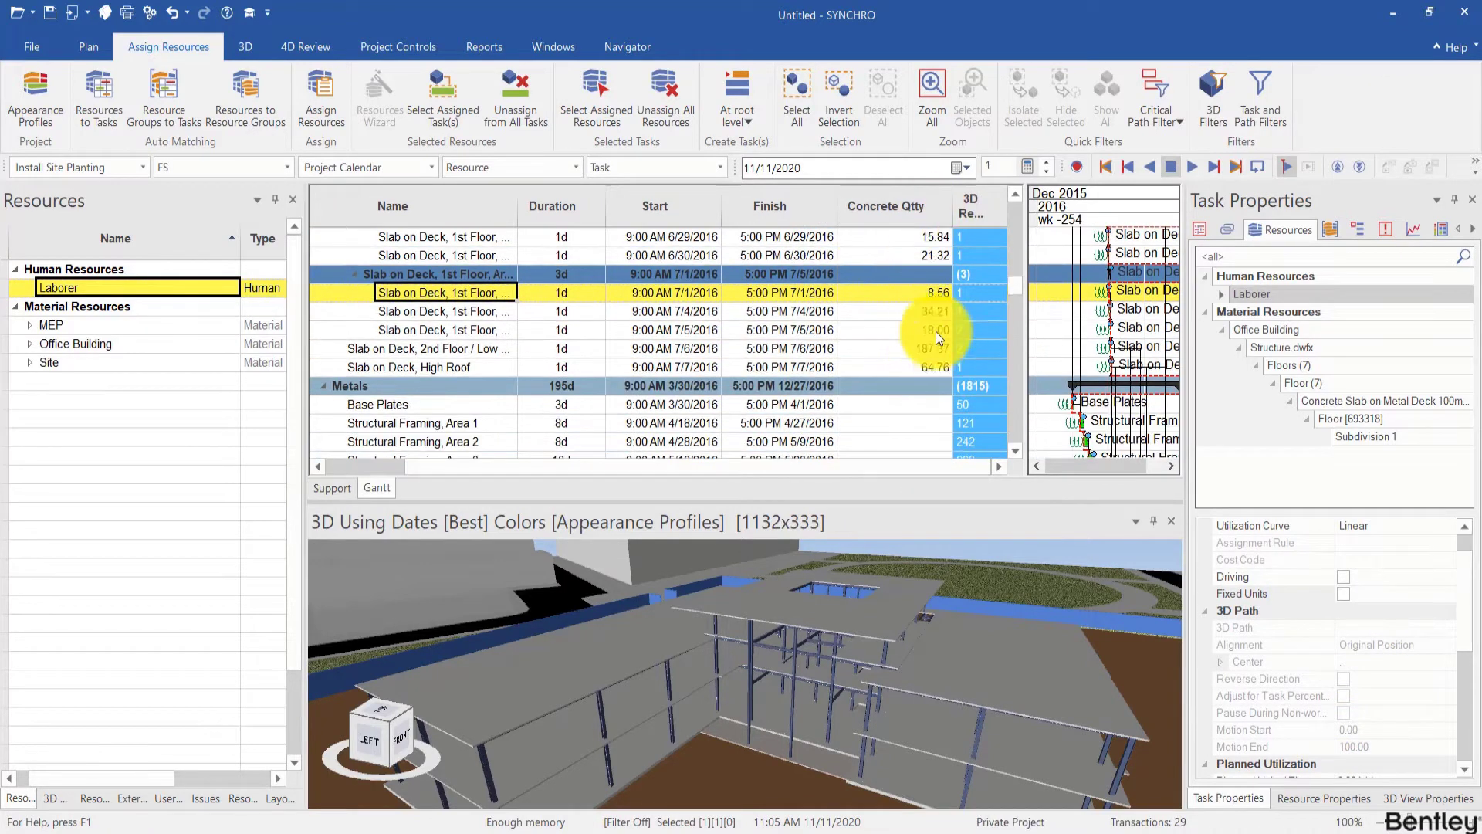
scroll(922, 308, up, 2)
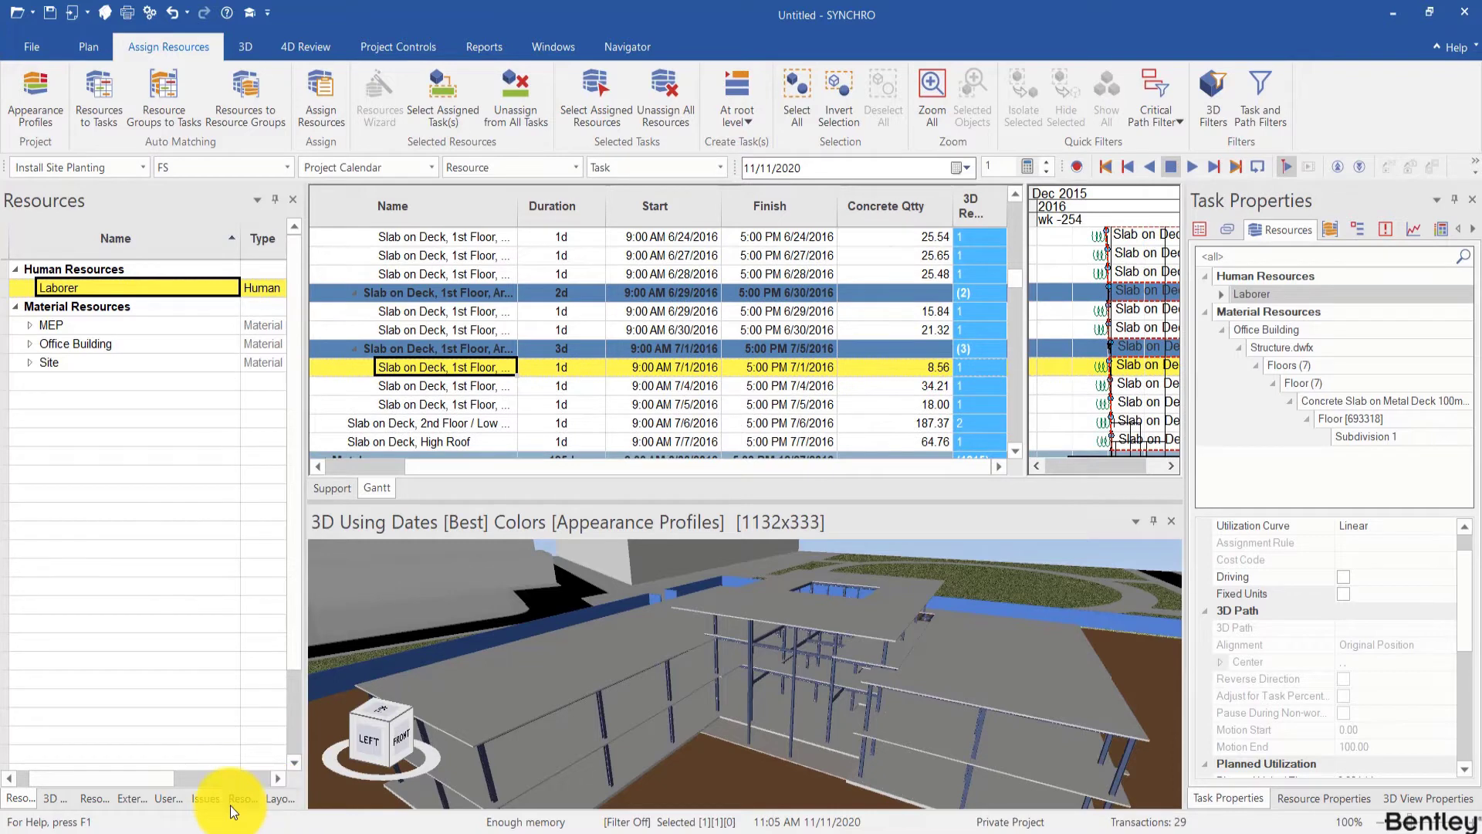
Inspect the formula behind the calculated Concrete Qtty task user field and close the formula editor
click(167, 799)
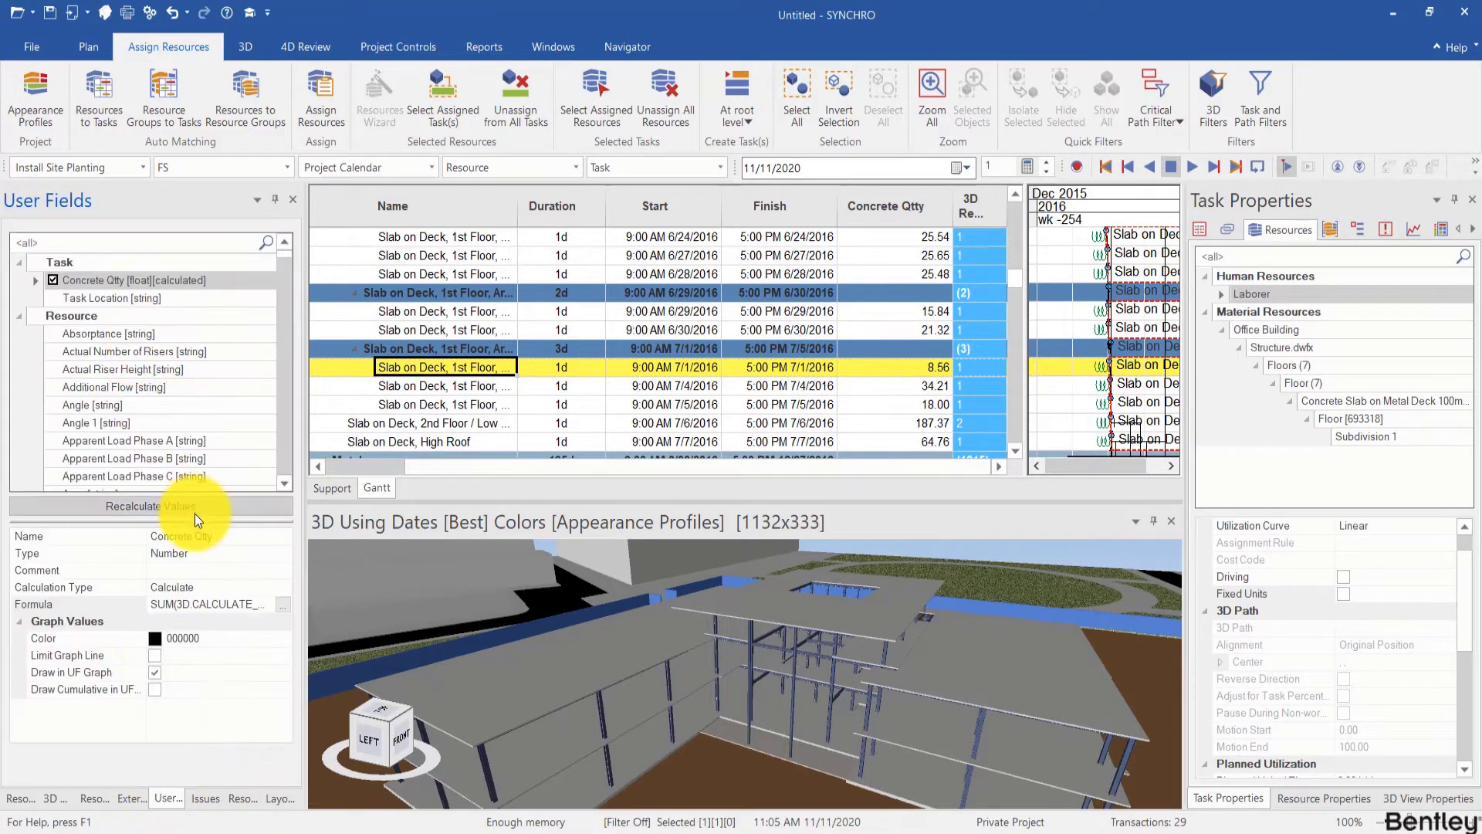
click(263, 603)
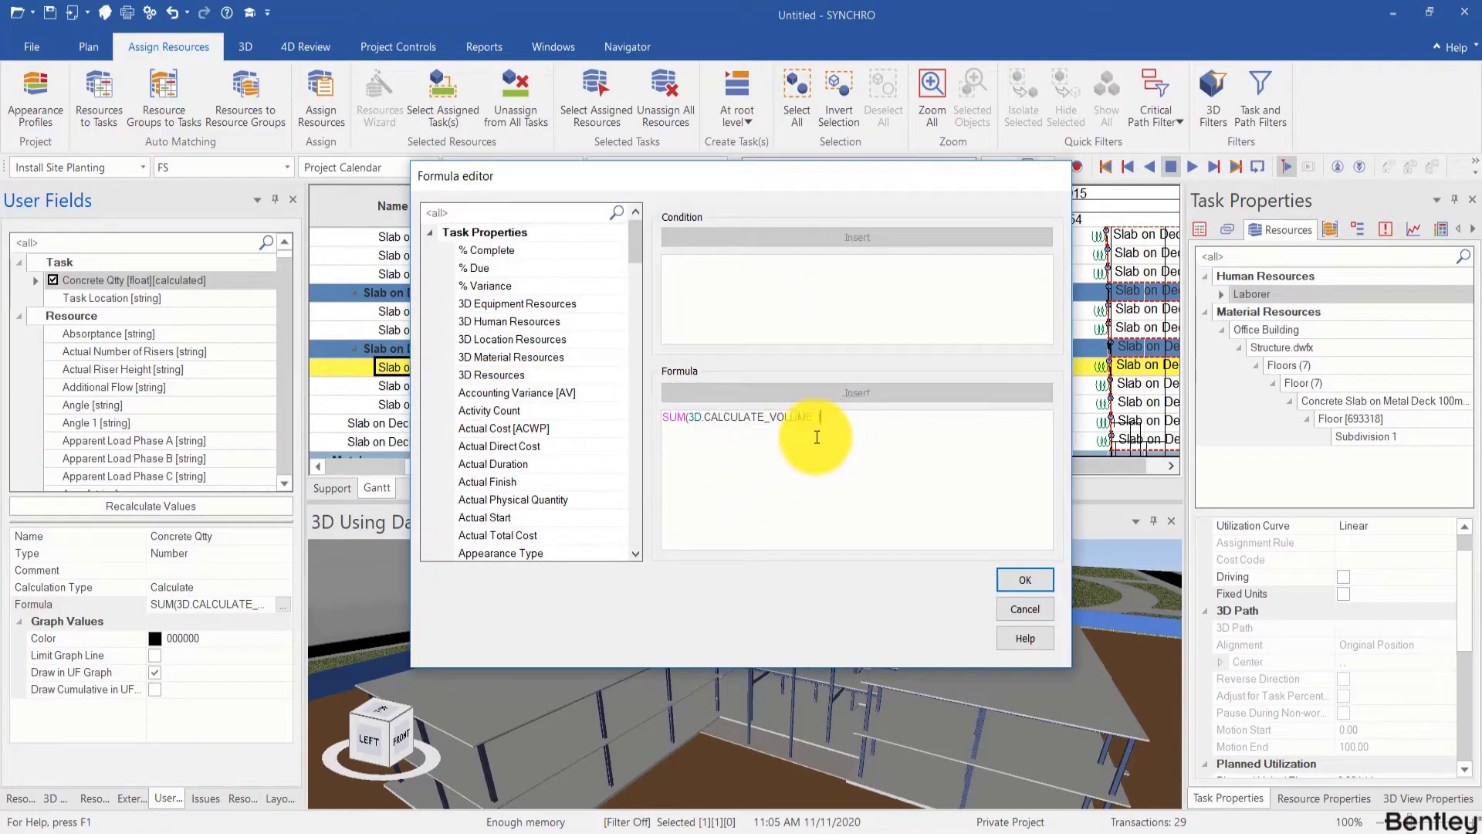
drag(818, 435, 641, 406)
click(706, 423)
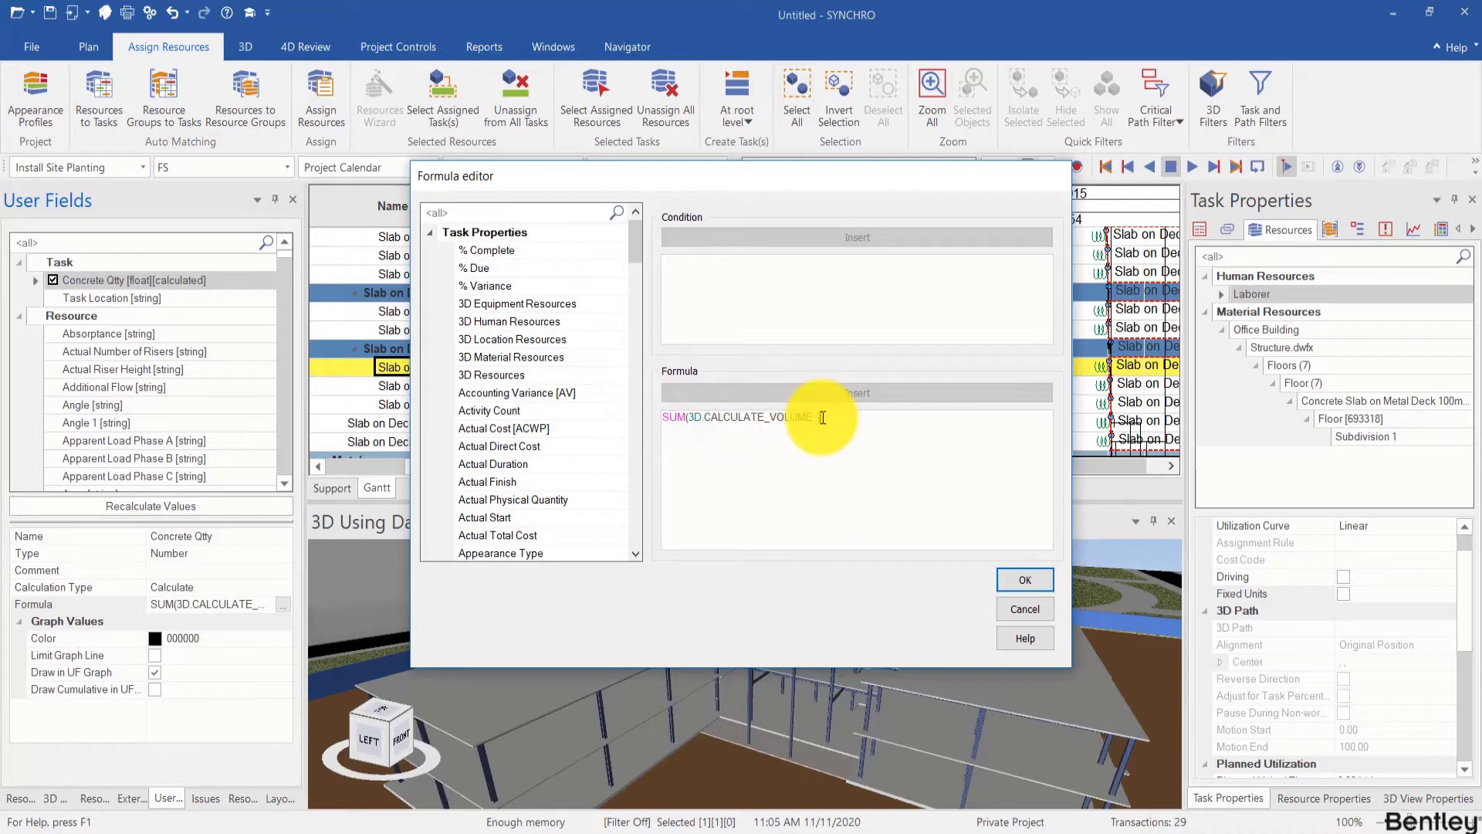
click(1034, 582)
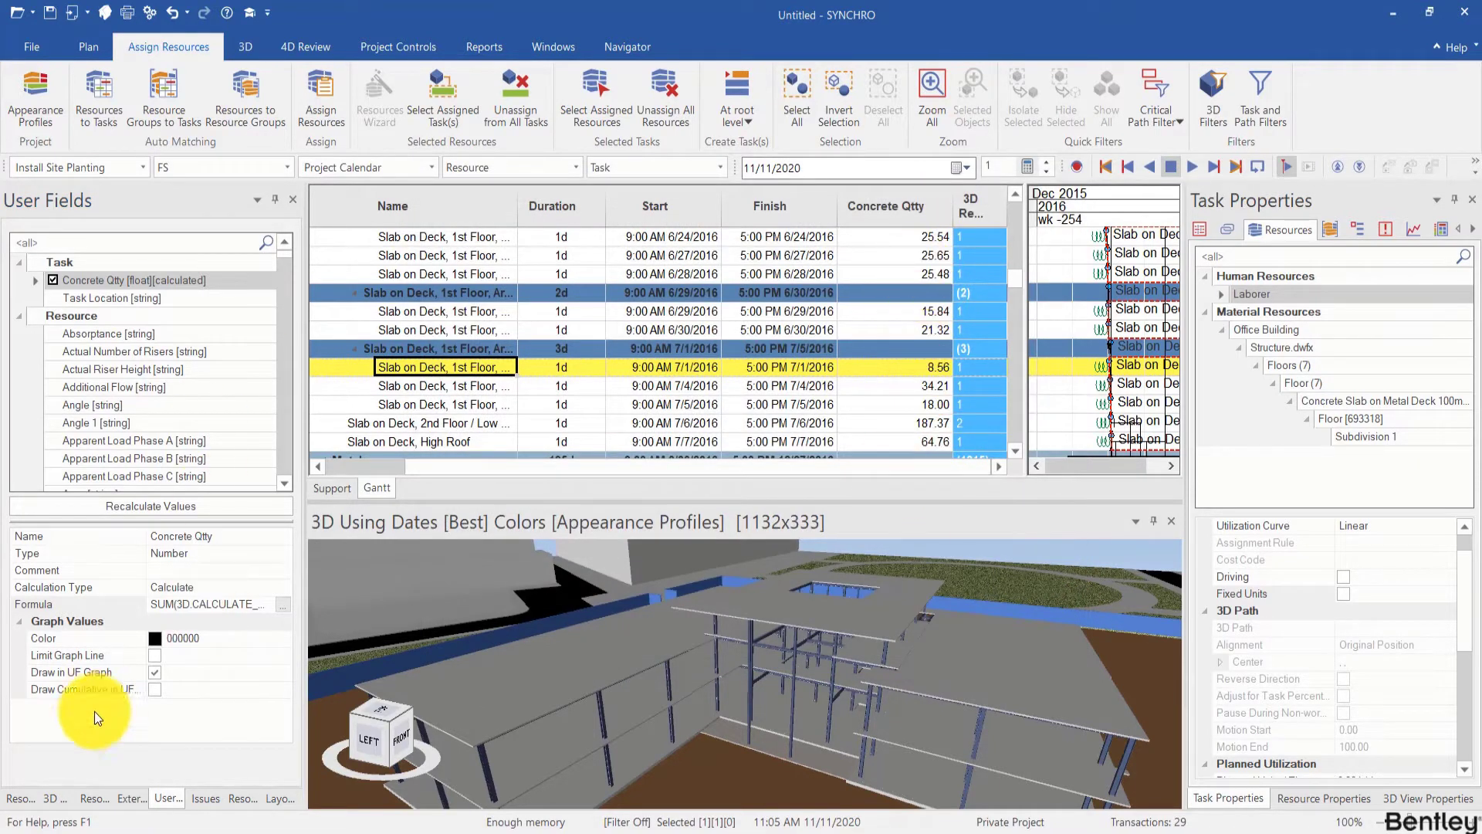
Add a second human resource named Concrete to the project resources
click(20, 795)
click(53, 388)
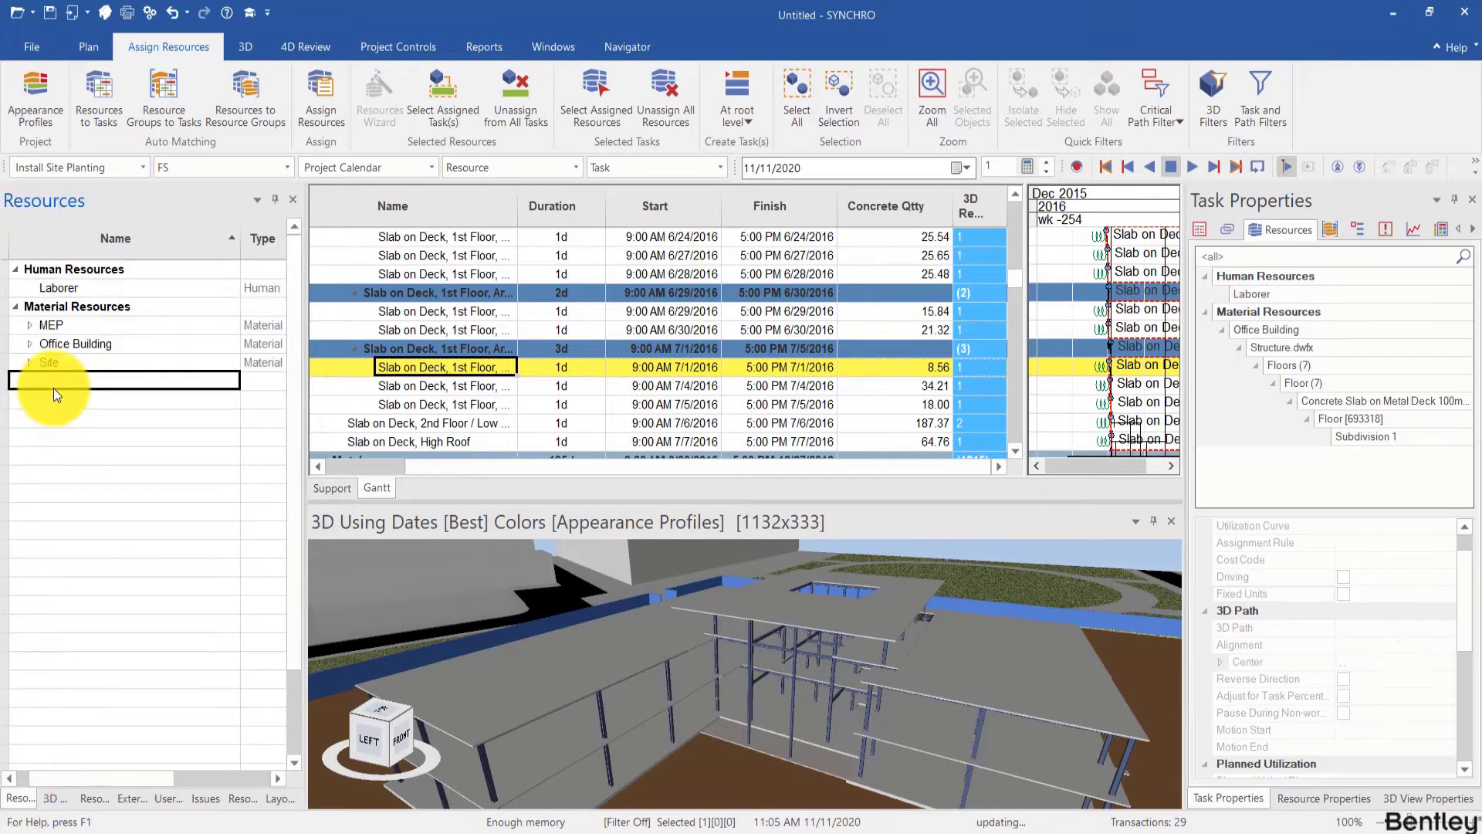
right_click(53, 387)
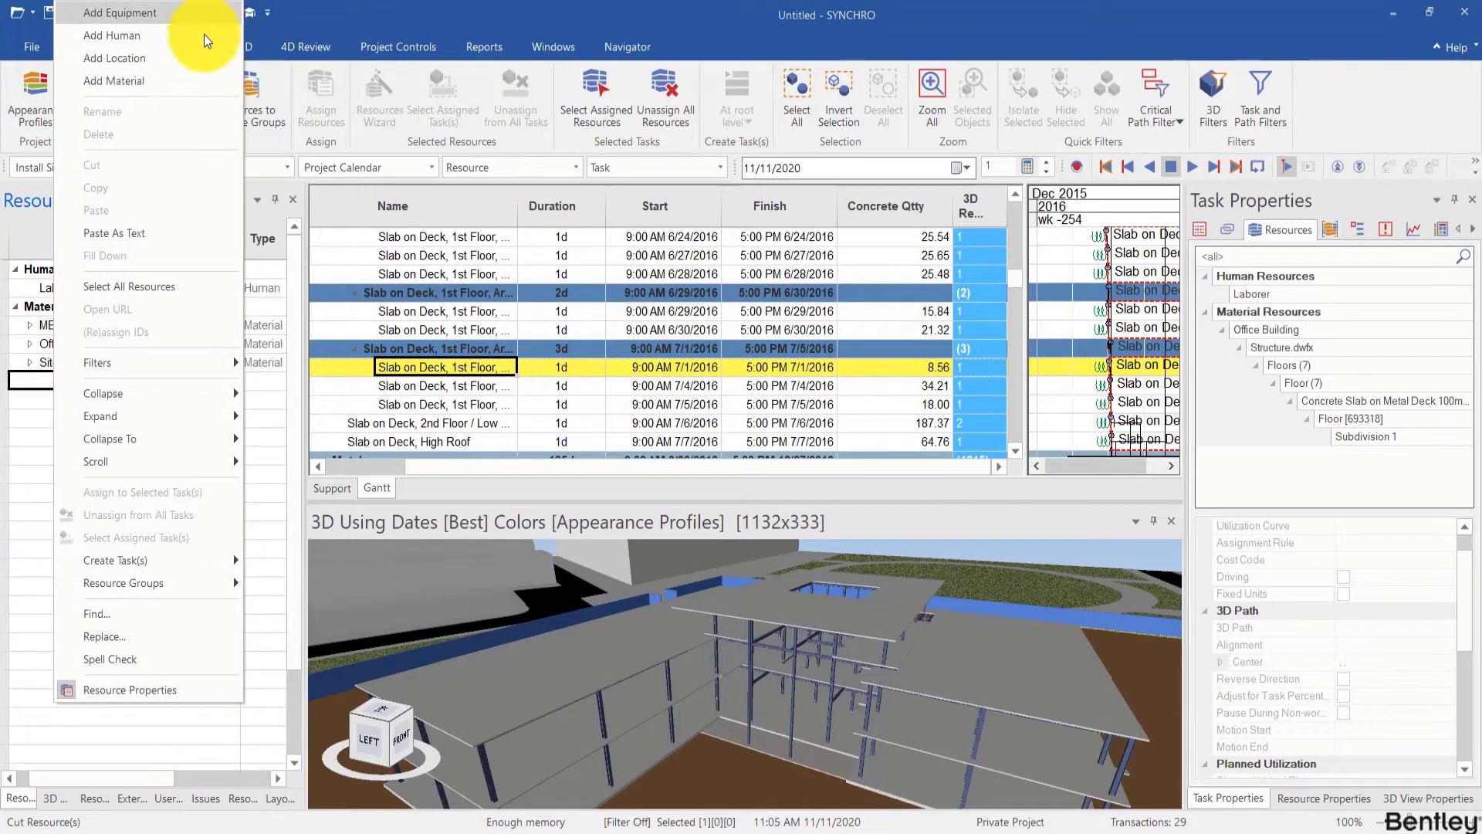
click(136, 36)
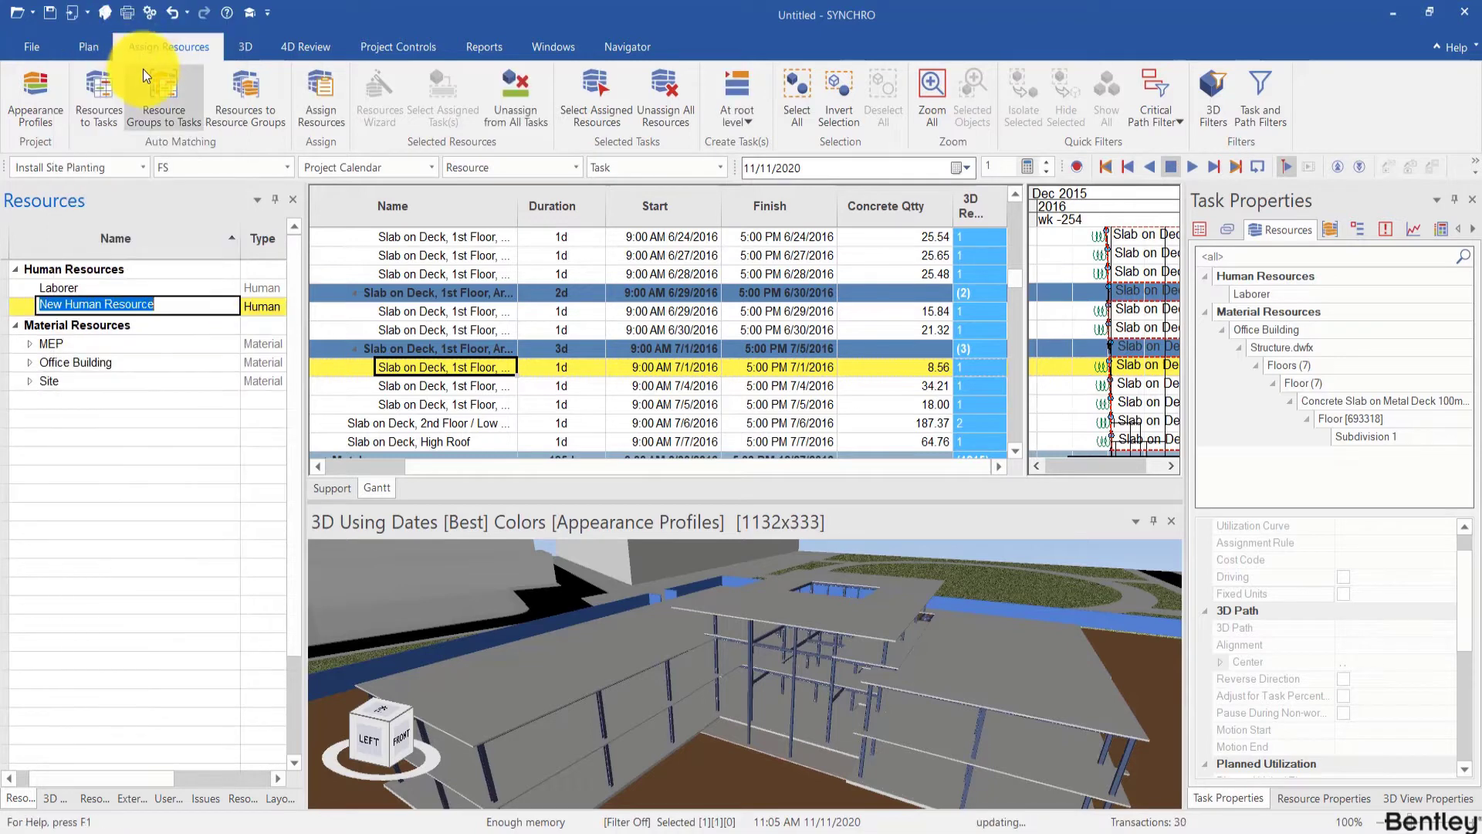
text(Con)
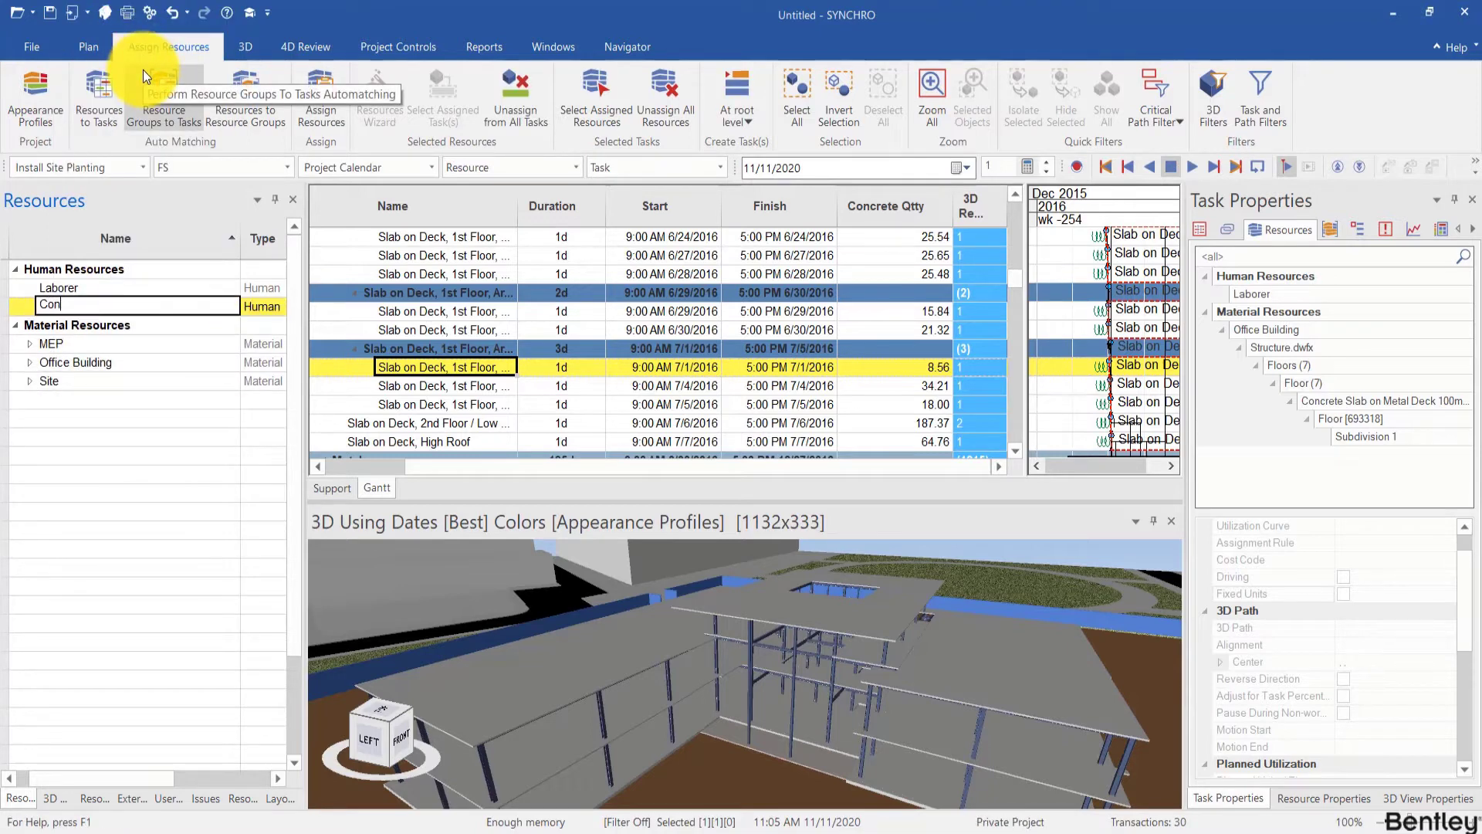
text(crete)
key(Return)
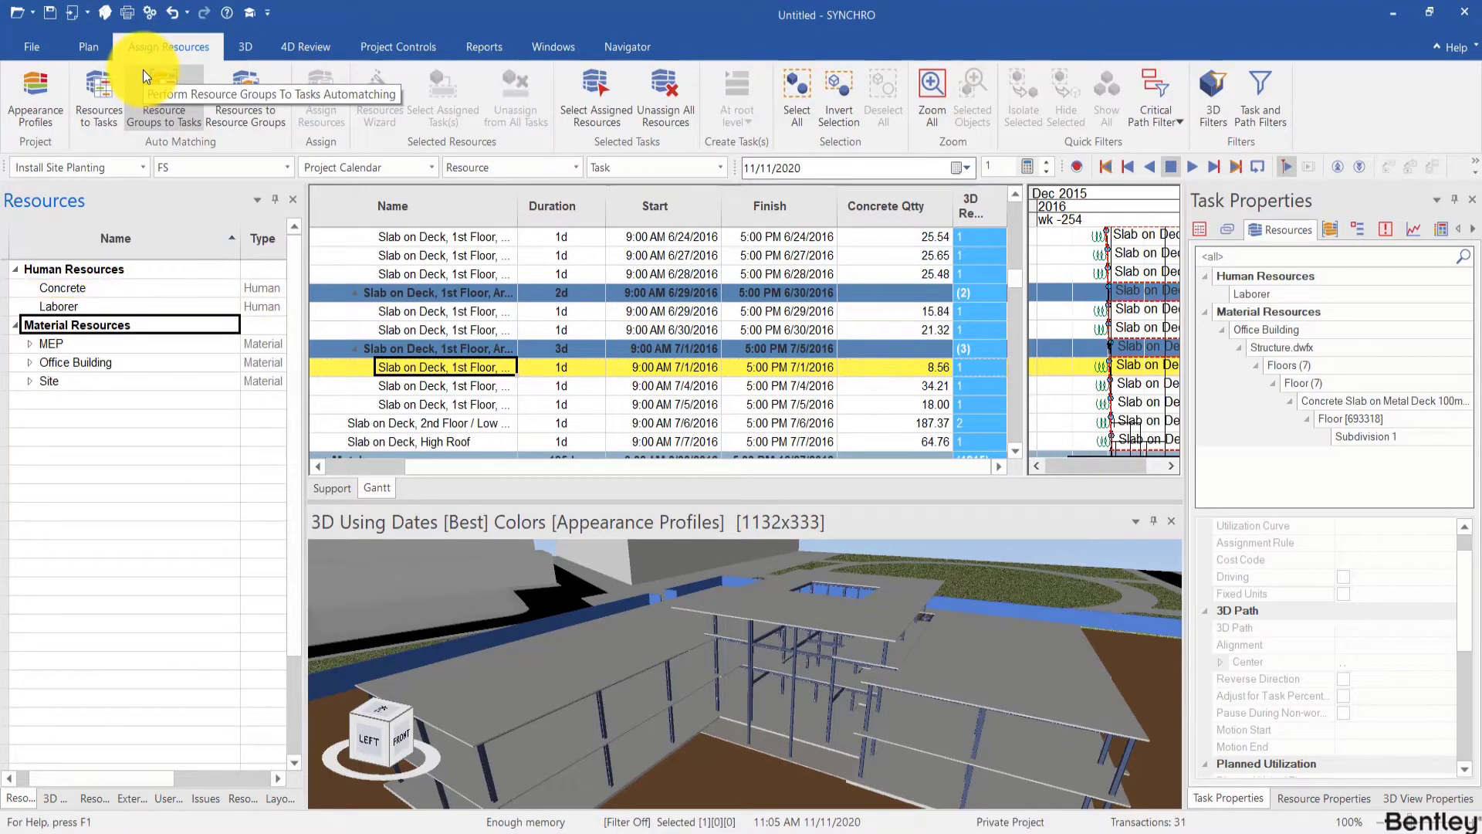
click(137, 291)
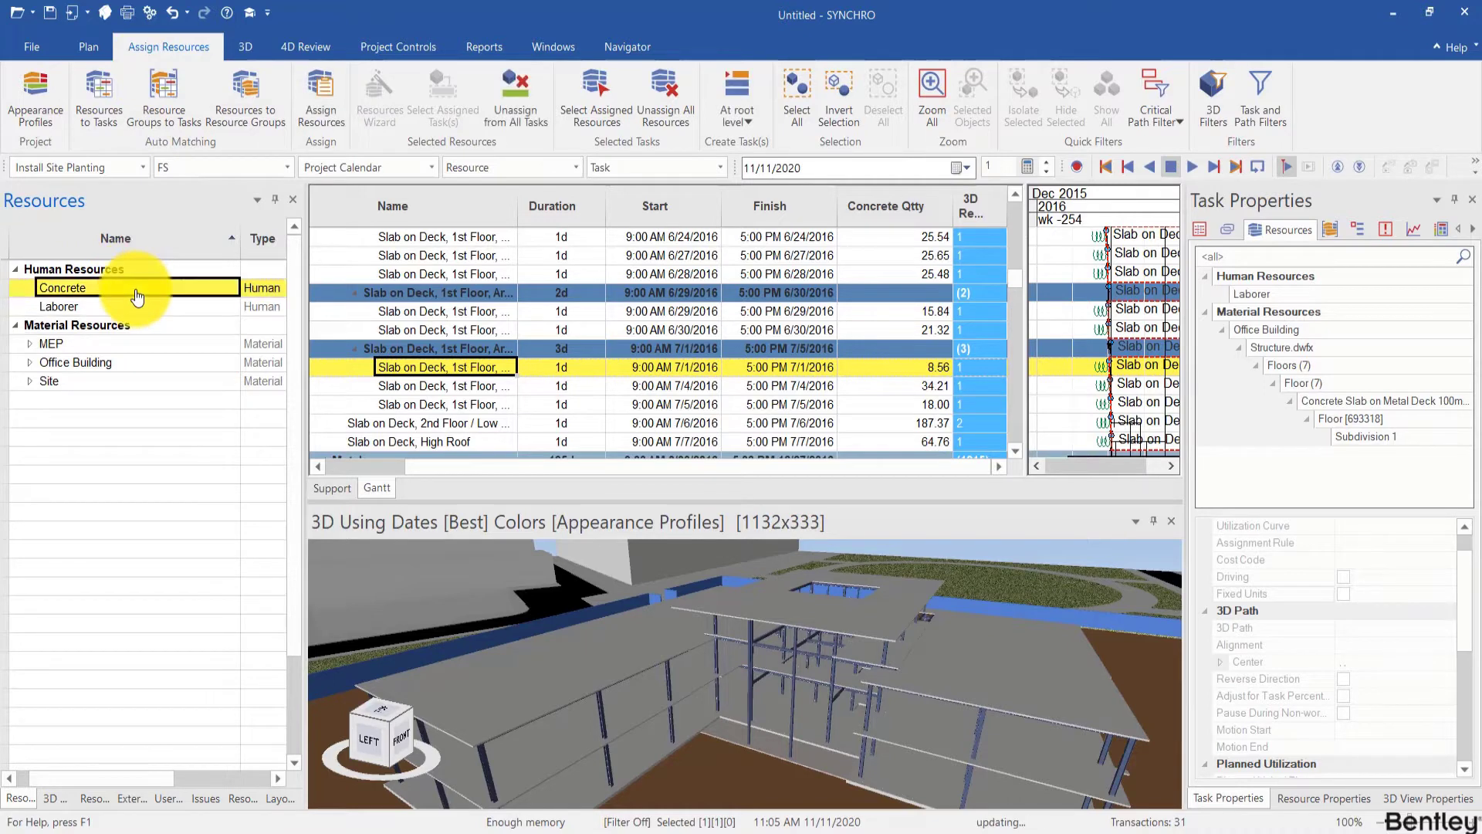
drag(518, 461, 392, 465)
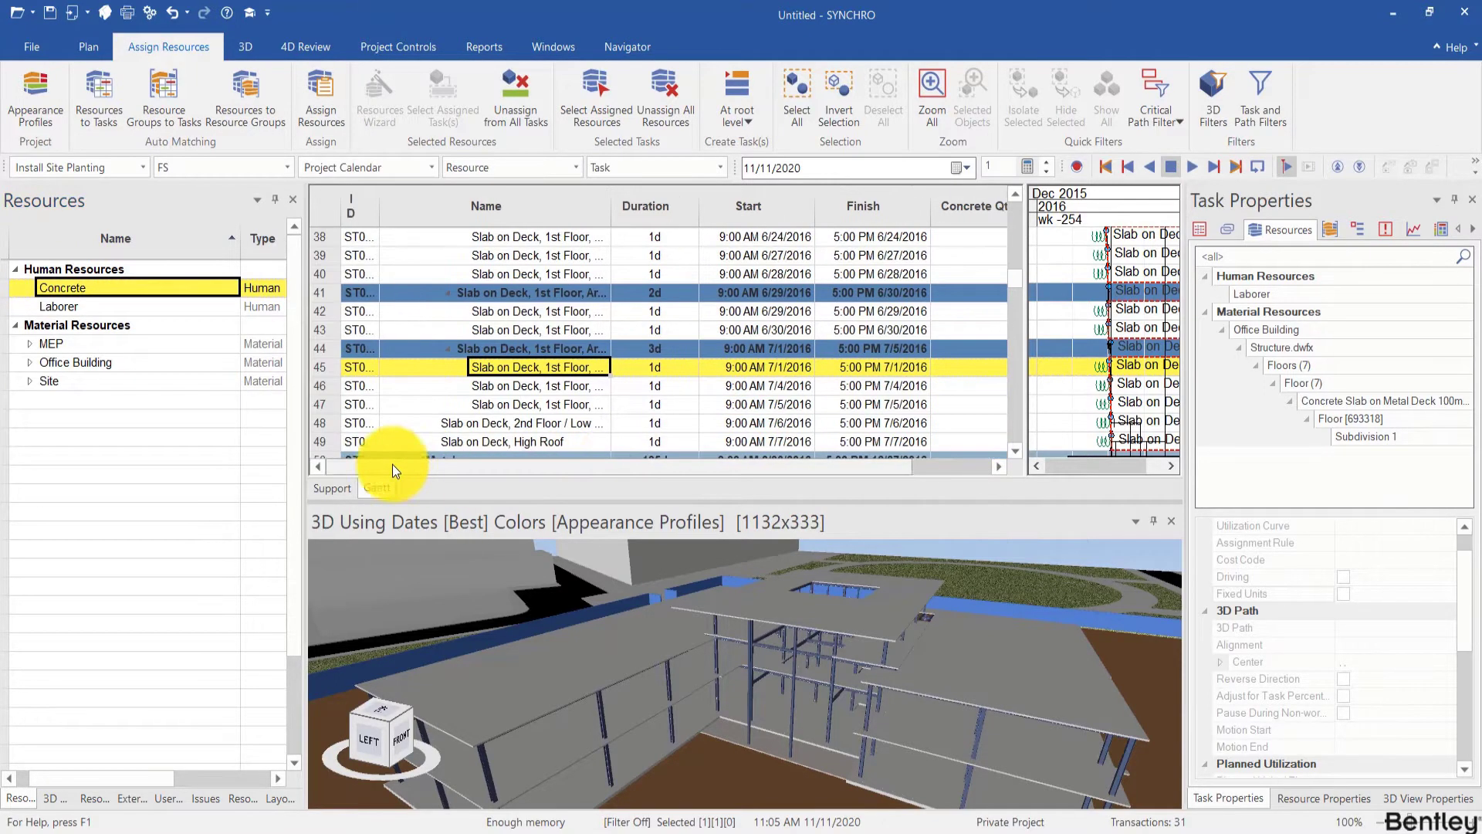
drag(87, 290, 512, 332)
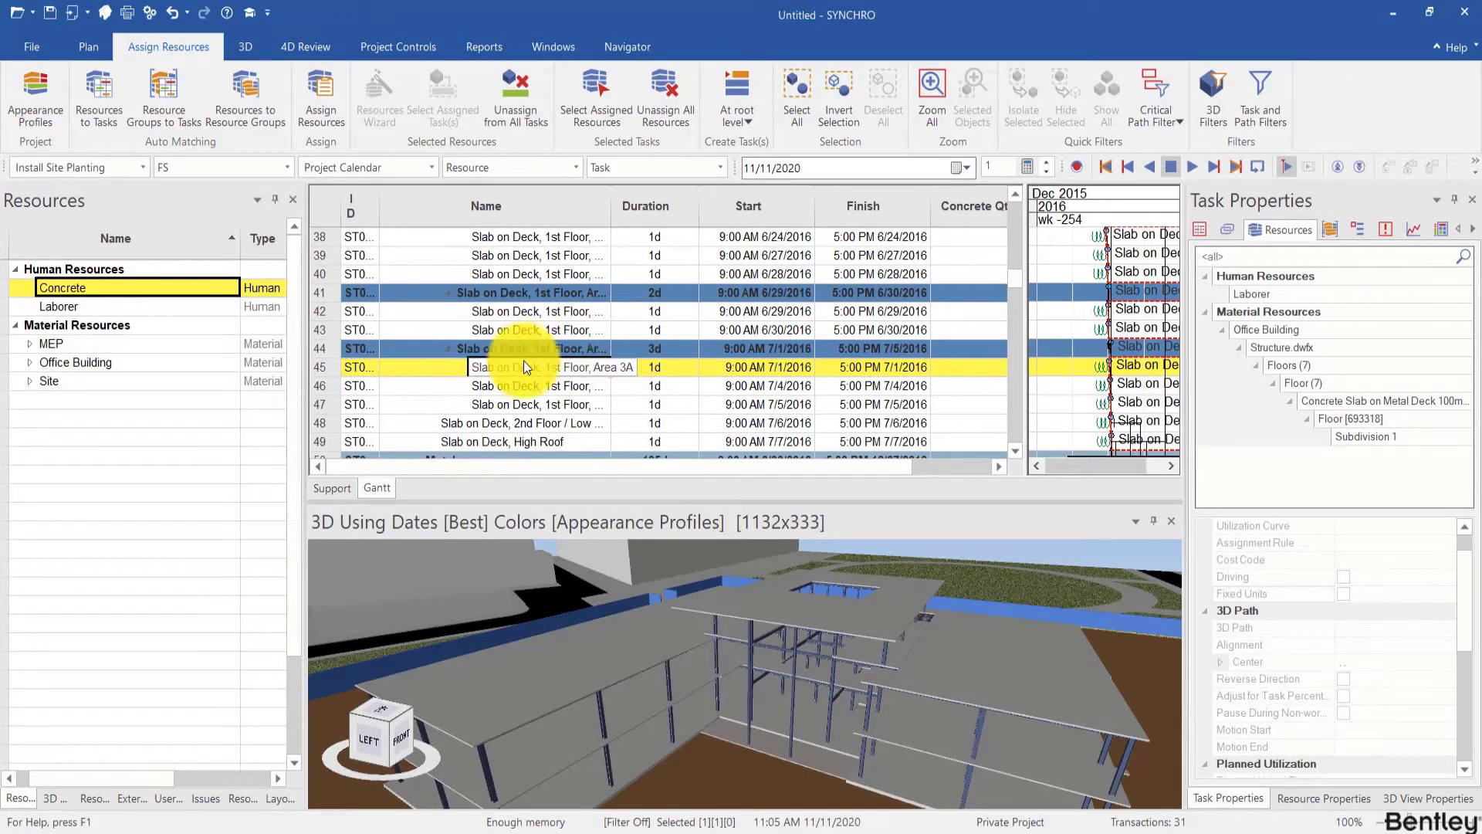
drag(540, 358, 522, 318)
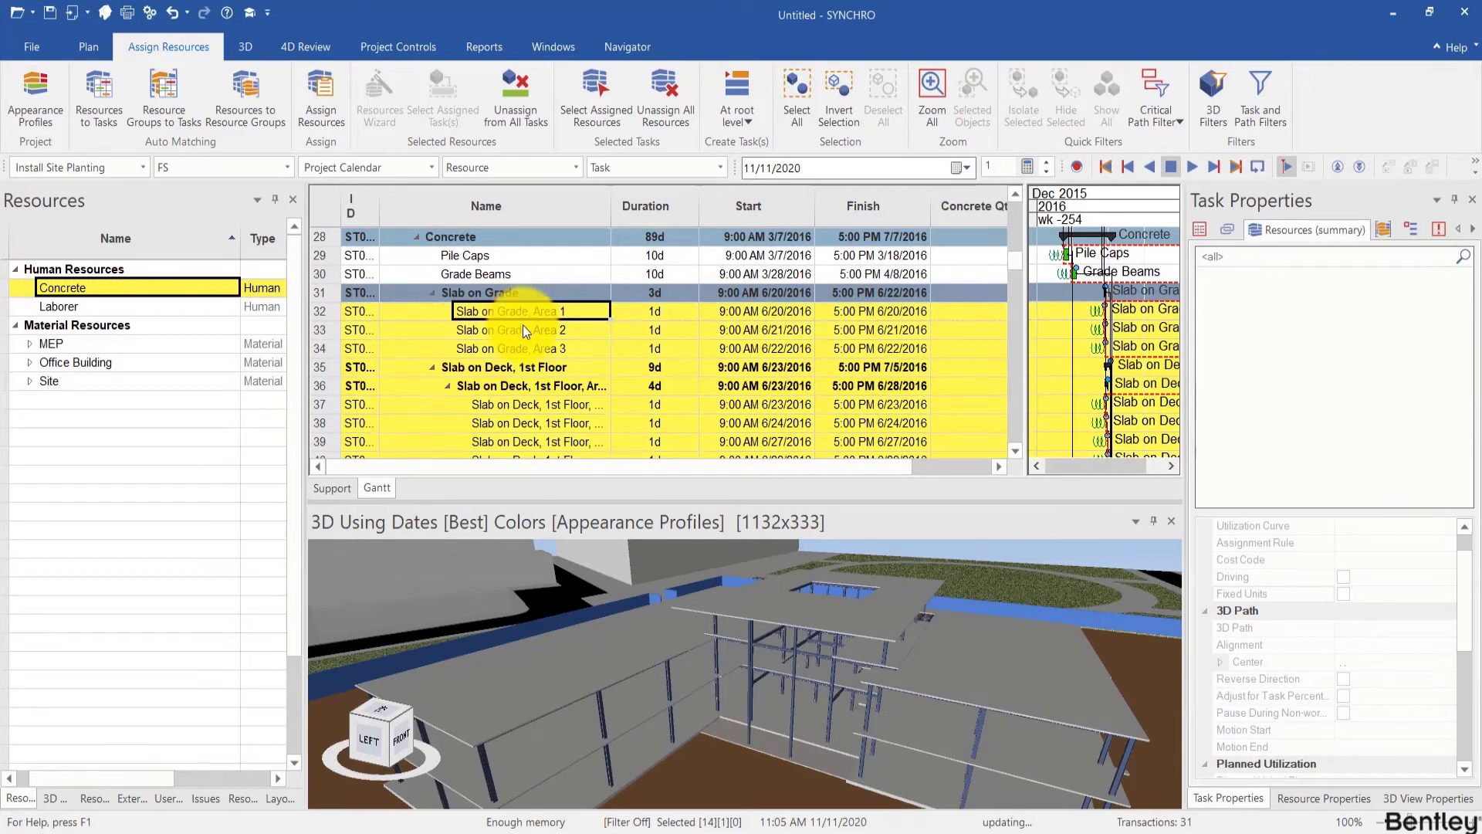
scroll(519, 344, down, 2)
scroll(521, 346, up, 2)
scroll(521, 348, down, 1)
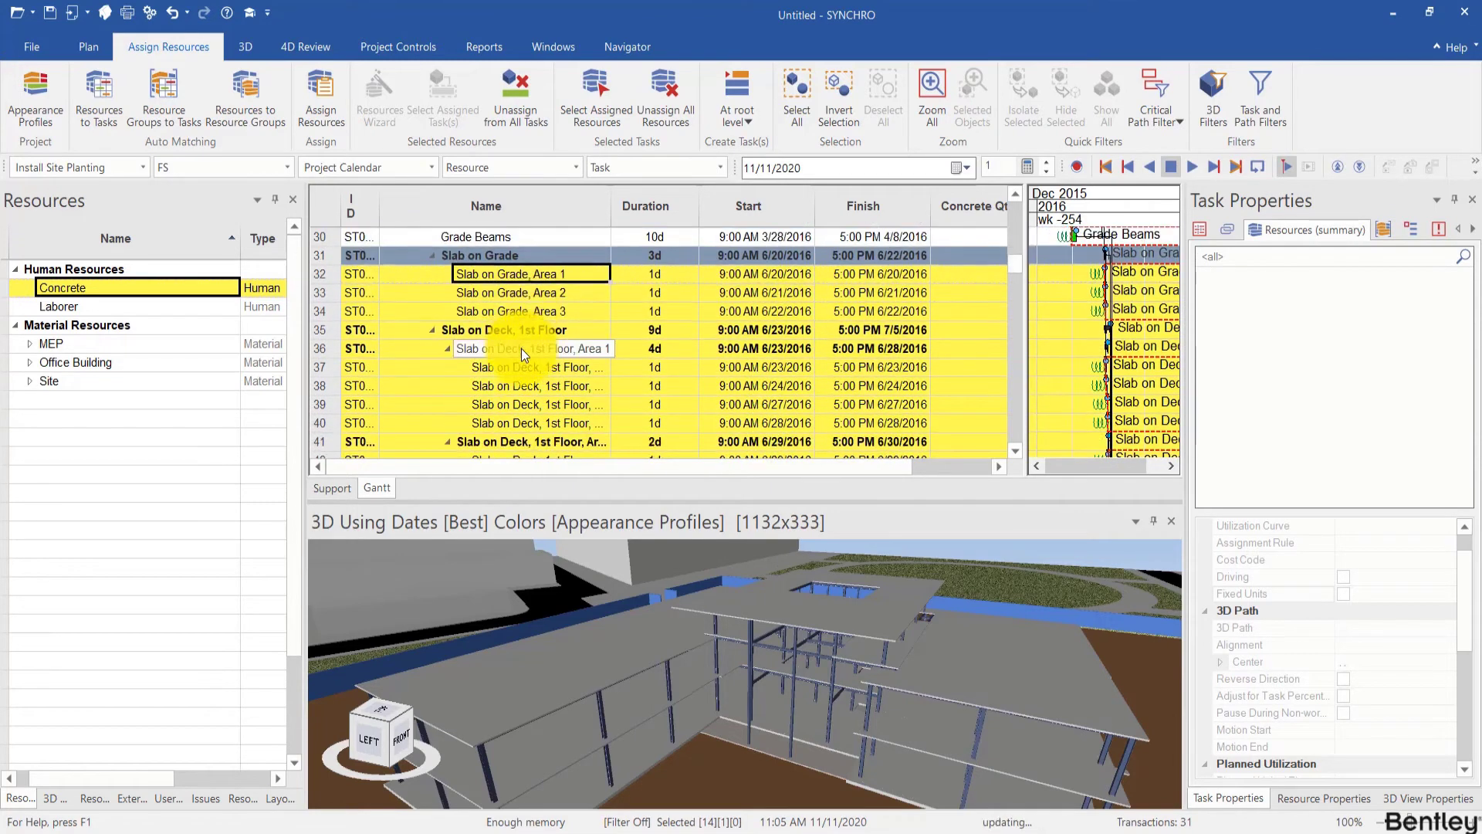
Assign the Concrete human resource to all Slab on Grade and Slab on Deck tasks, from Slab on Grade, Area 1 through Slab on Deck, High Roof
click(511, 274)
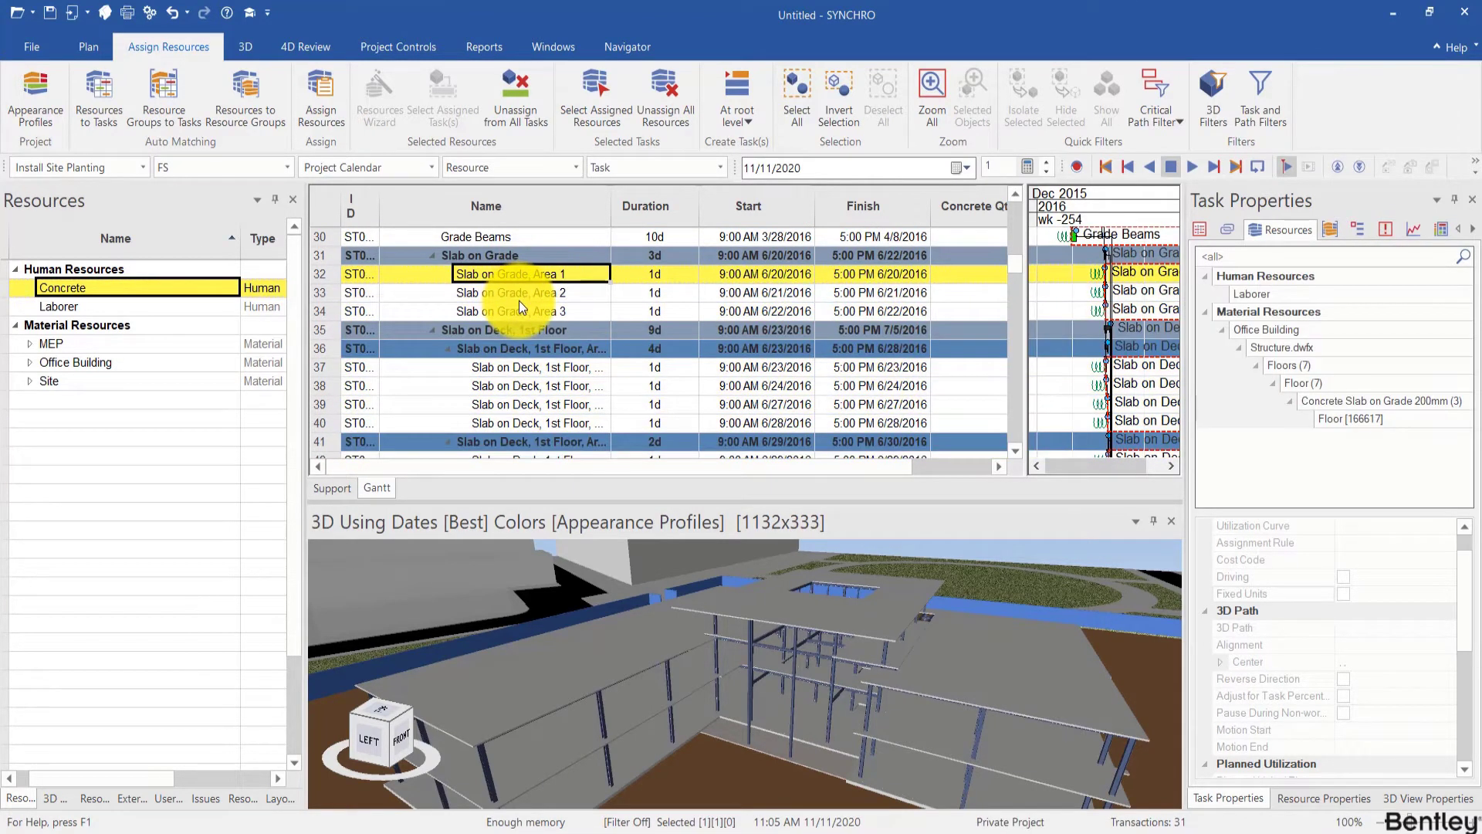
ctrl+click(516, 298)
ctrl+click(518, 312)
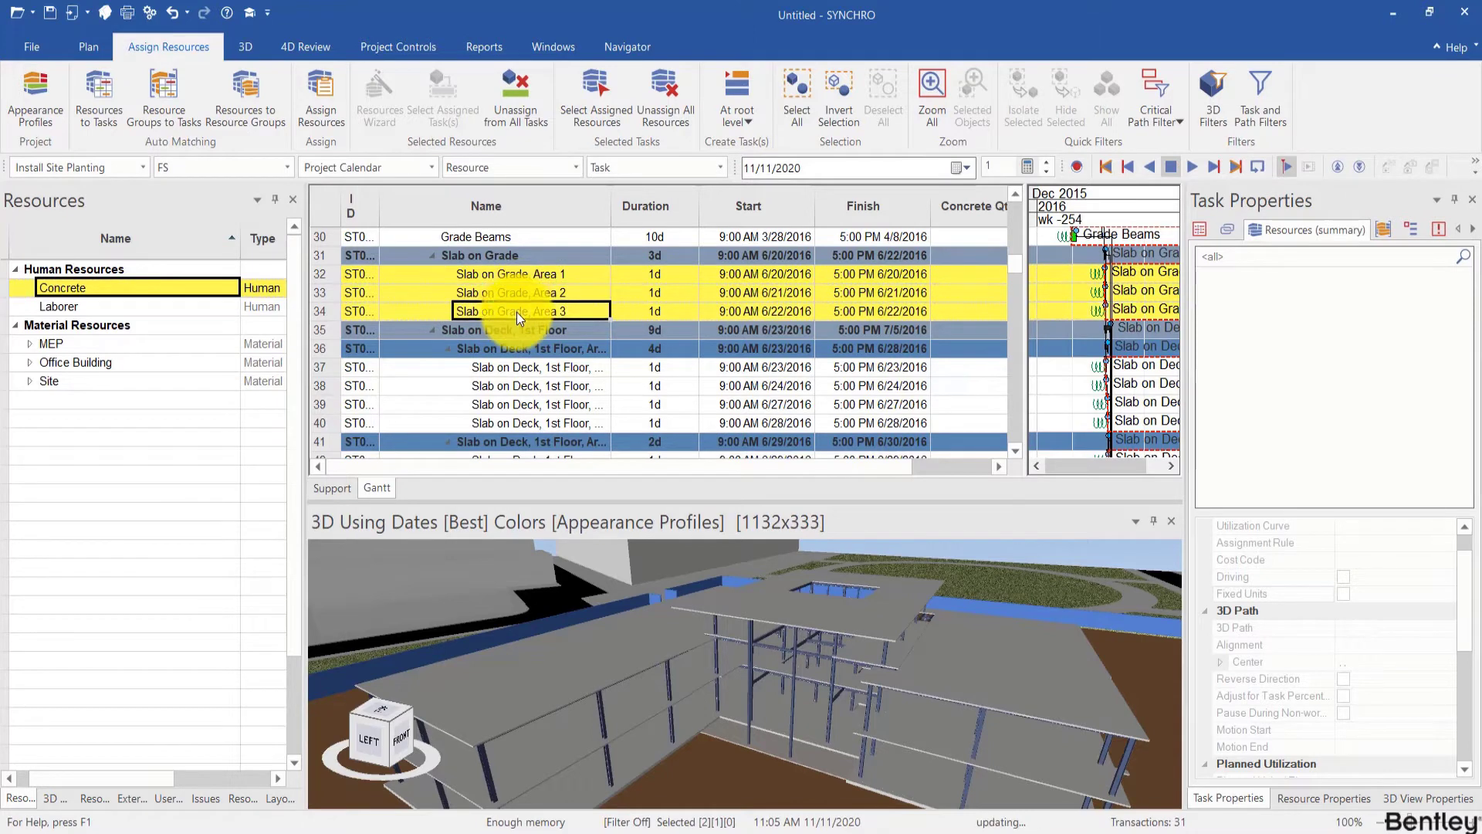
ctrl+click(520, 373)
ctrl+click(522, 387)
ctrl+click(525, 405)
ctrl+click(525, 419)
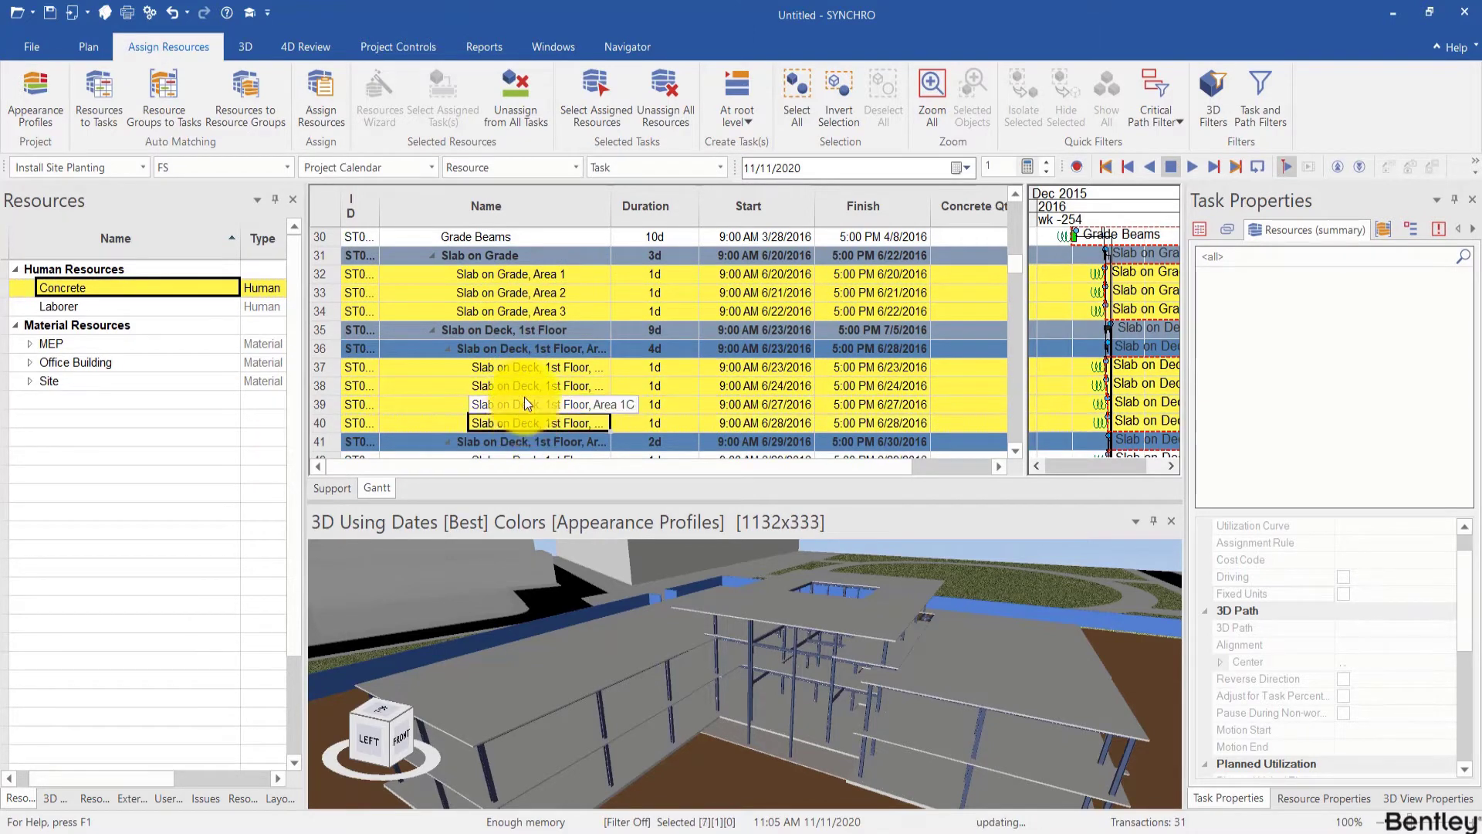
scroll(525, 402, down, 2)
ctrl+click(521, 367)
ctrl+click(517, 385)
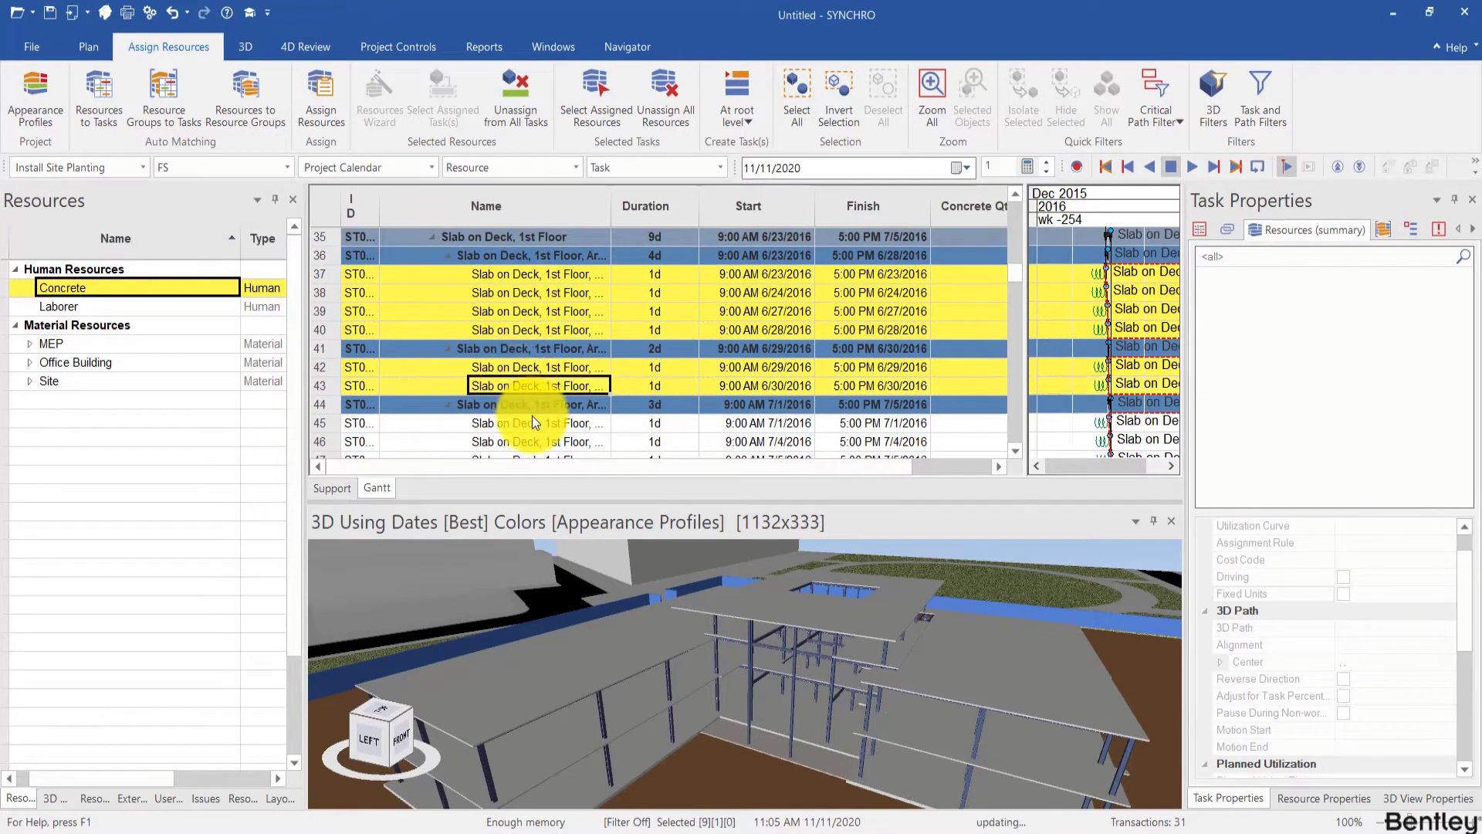
ctrl+click(532, 421)
scroll(531, 409, down, 1)
ctrl+click(531, 387)
ctrl+click(529, 403)
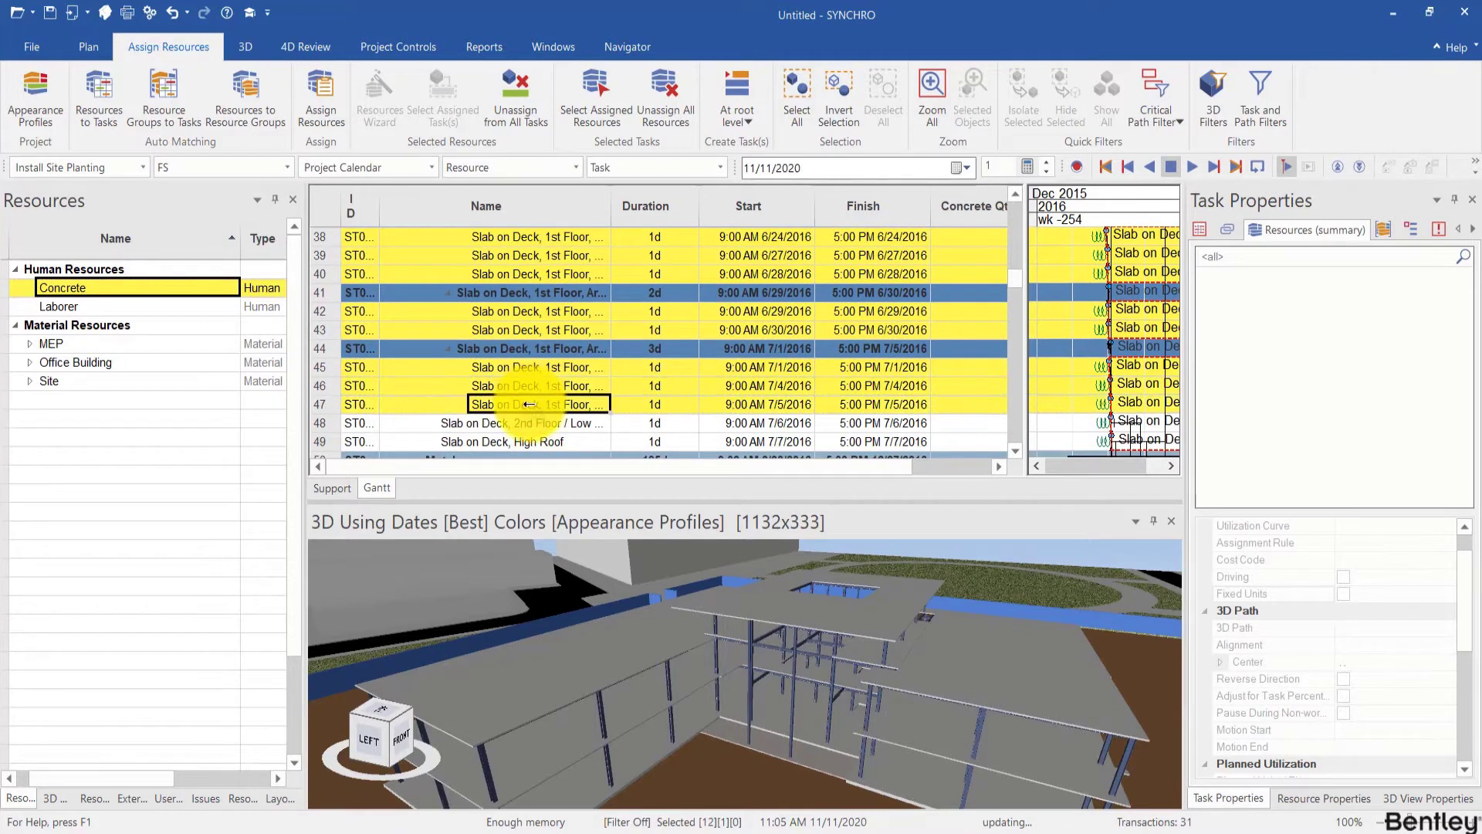
ctrl+click(511, 425)
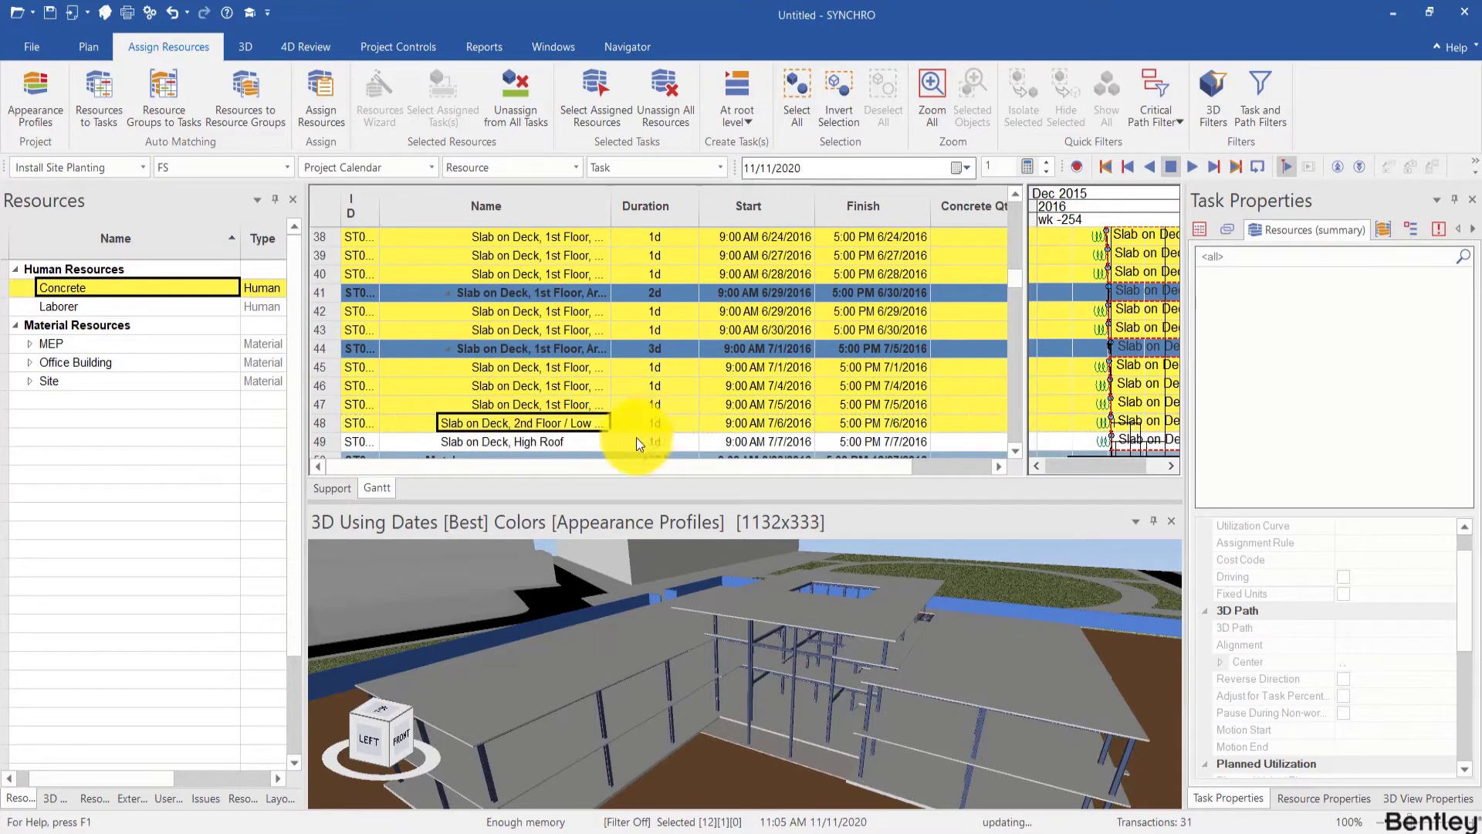
ctrl+click(597, 441)
drag(146, 287, 401, 305)
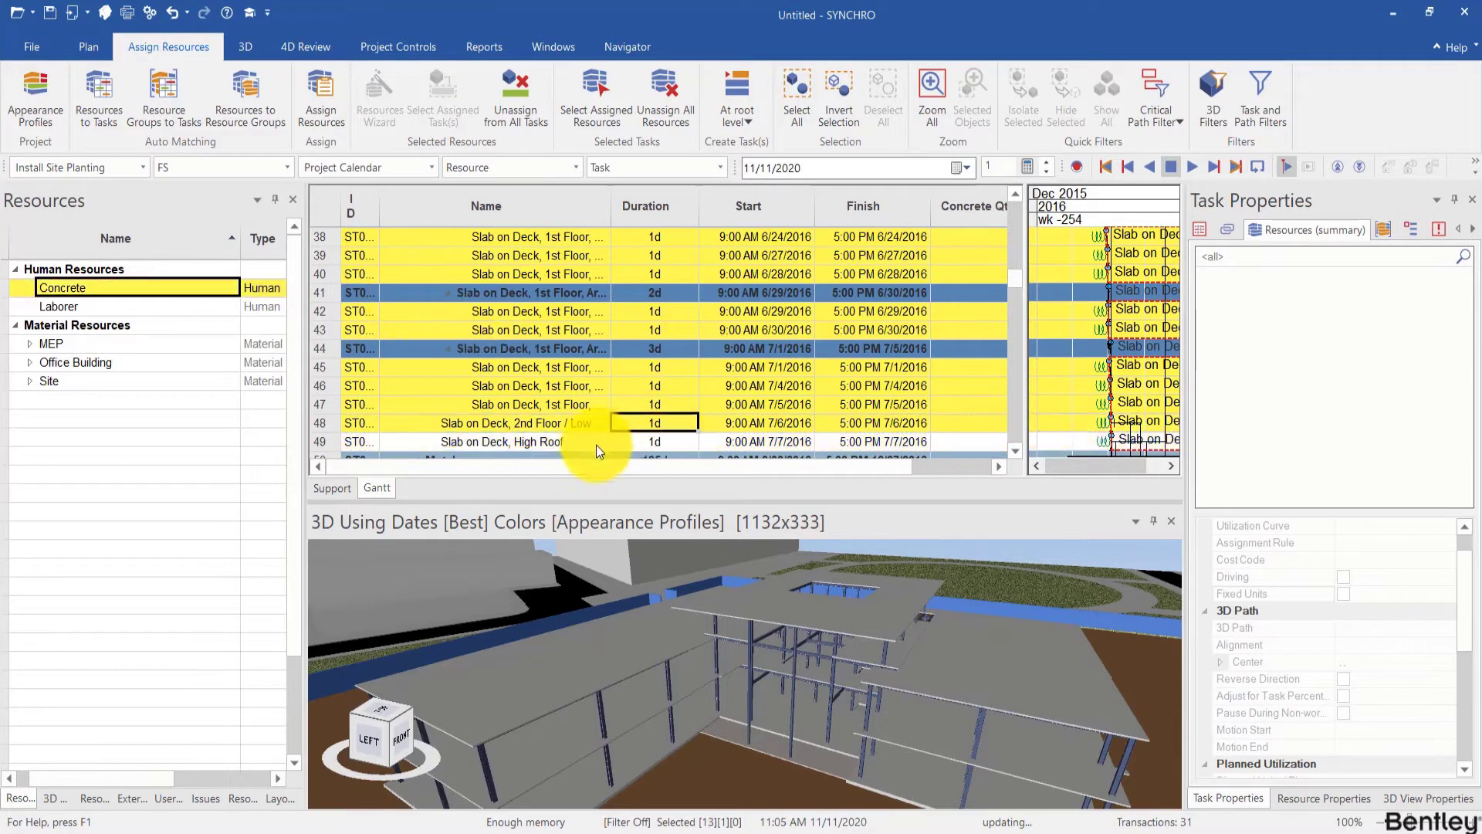
ctrl+click(598, 440)
drag(155, 287, 404, 303)
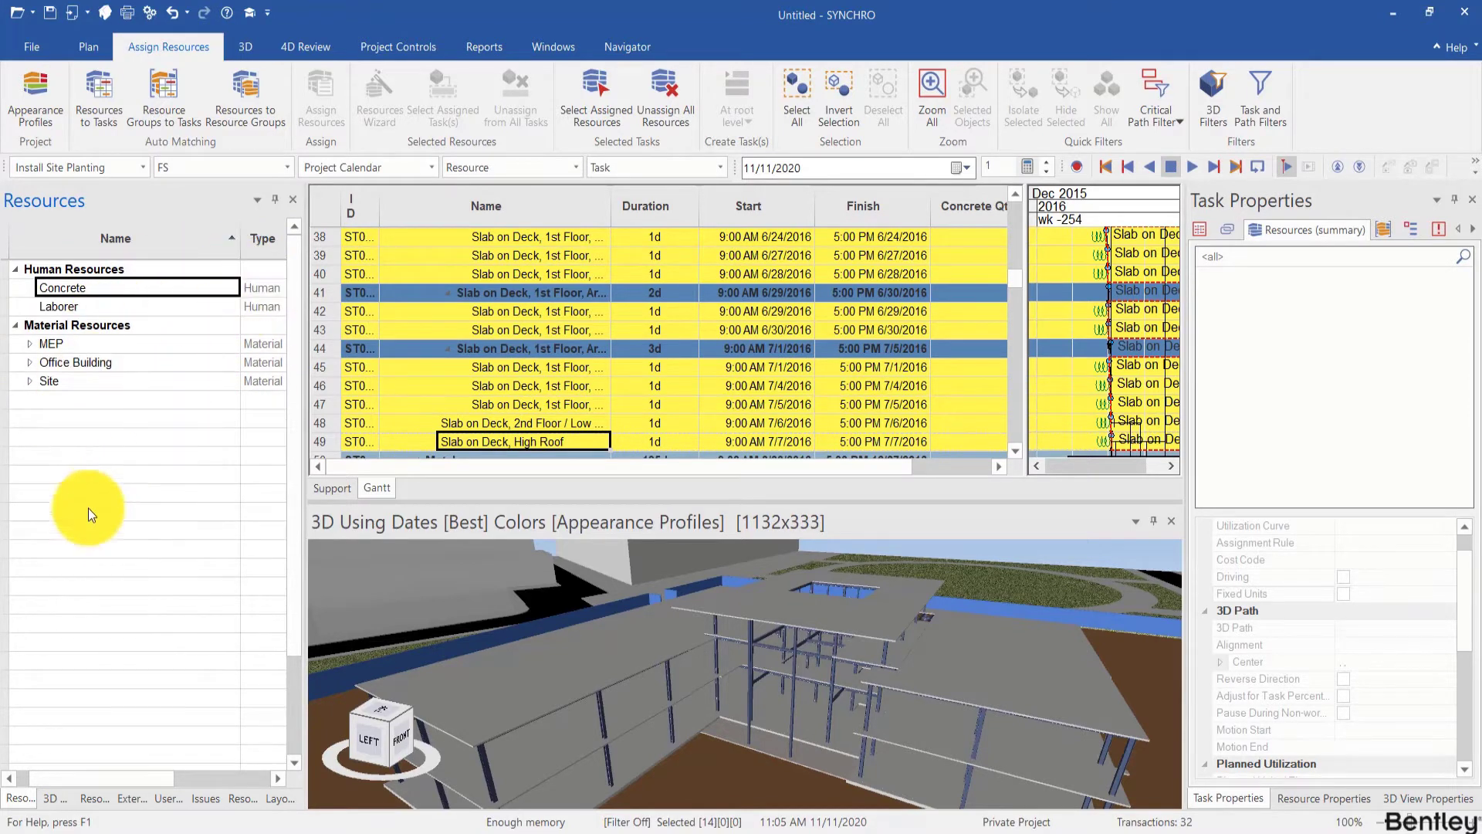
Turn on Fixed Units for the Concrete assignments of all selected slab tasks and accept the change
click(252, 287)
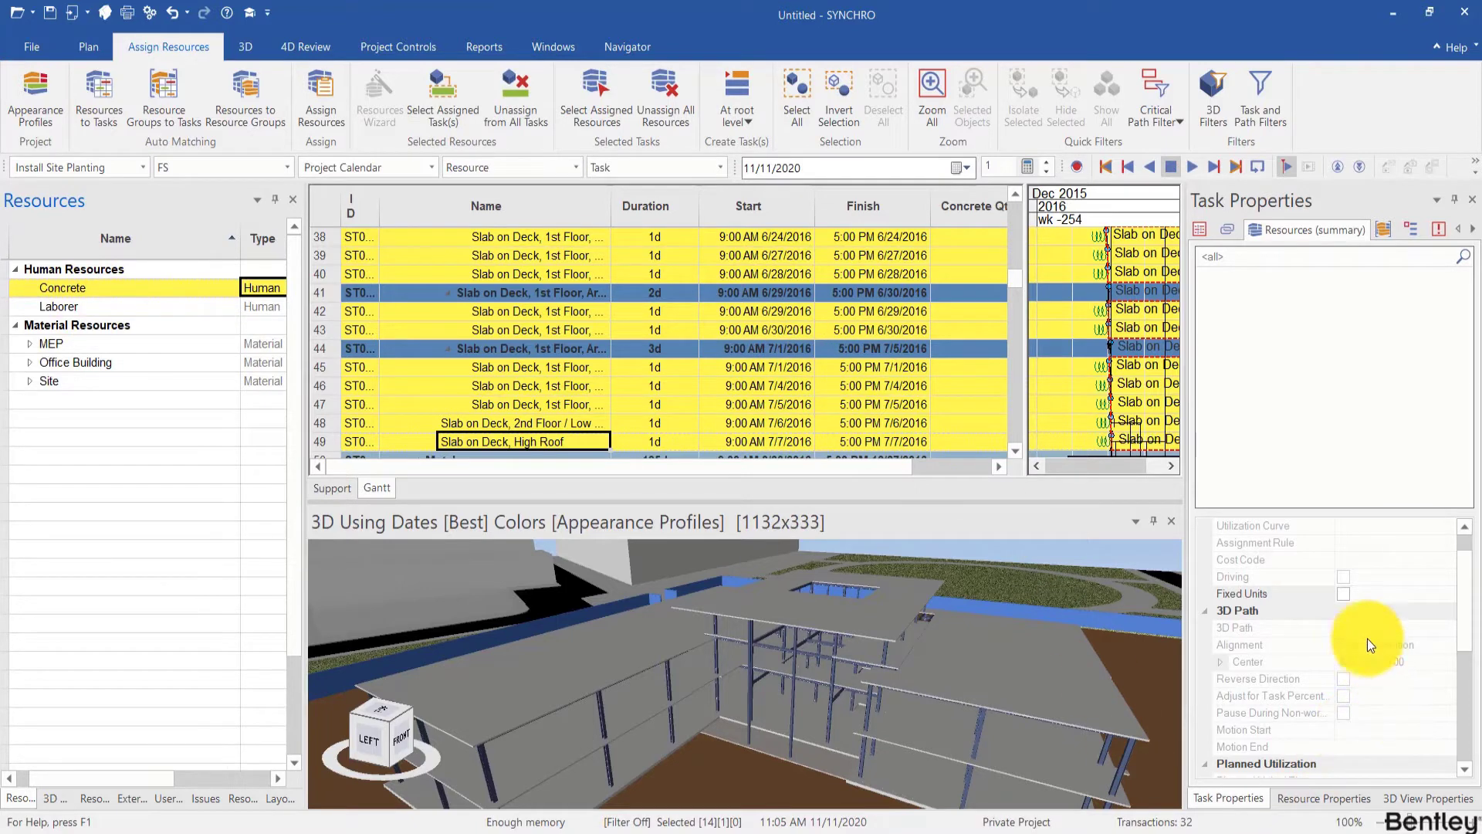
click(1343, 595)
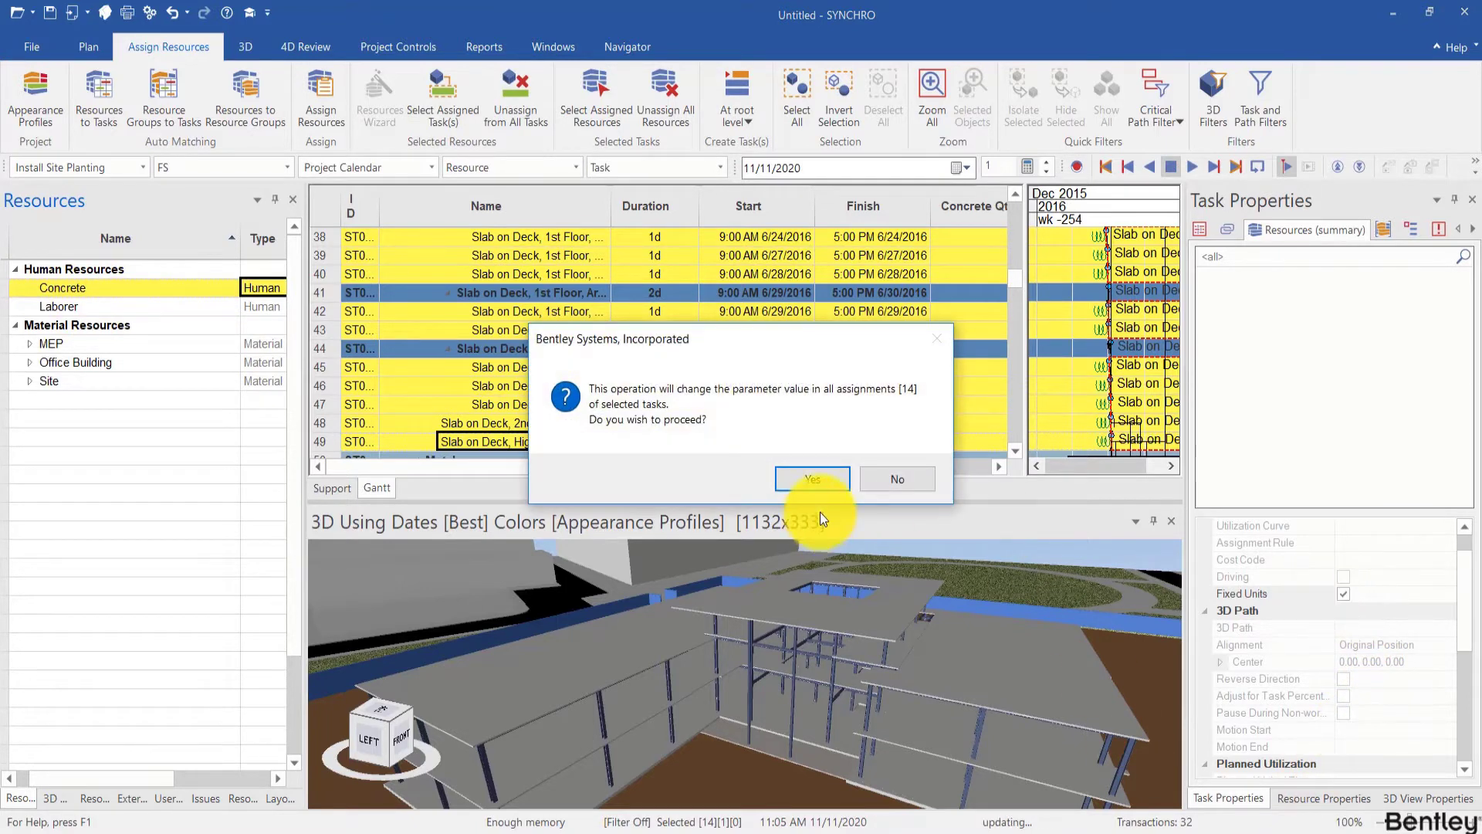
click(840, 472)
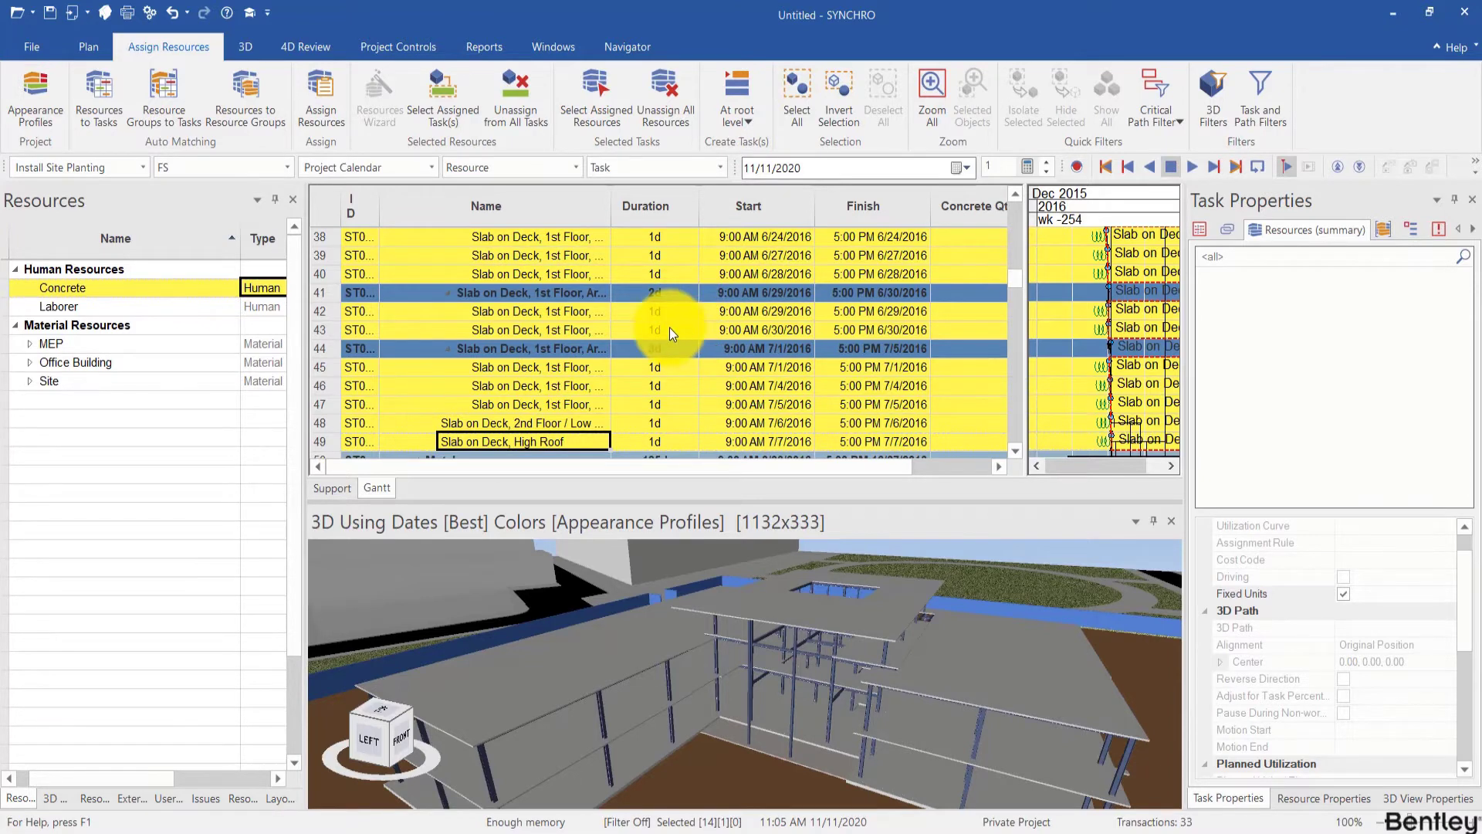
scroll(669, 327, up, 2)
Open the Synchro Script topic in the Help search and go to its introductory part
click(1438, 52)
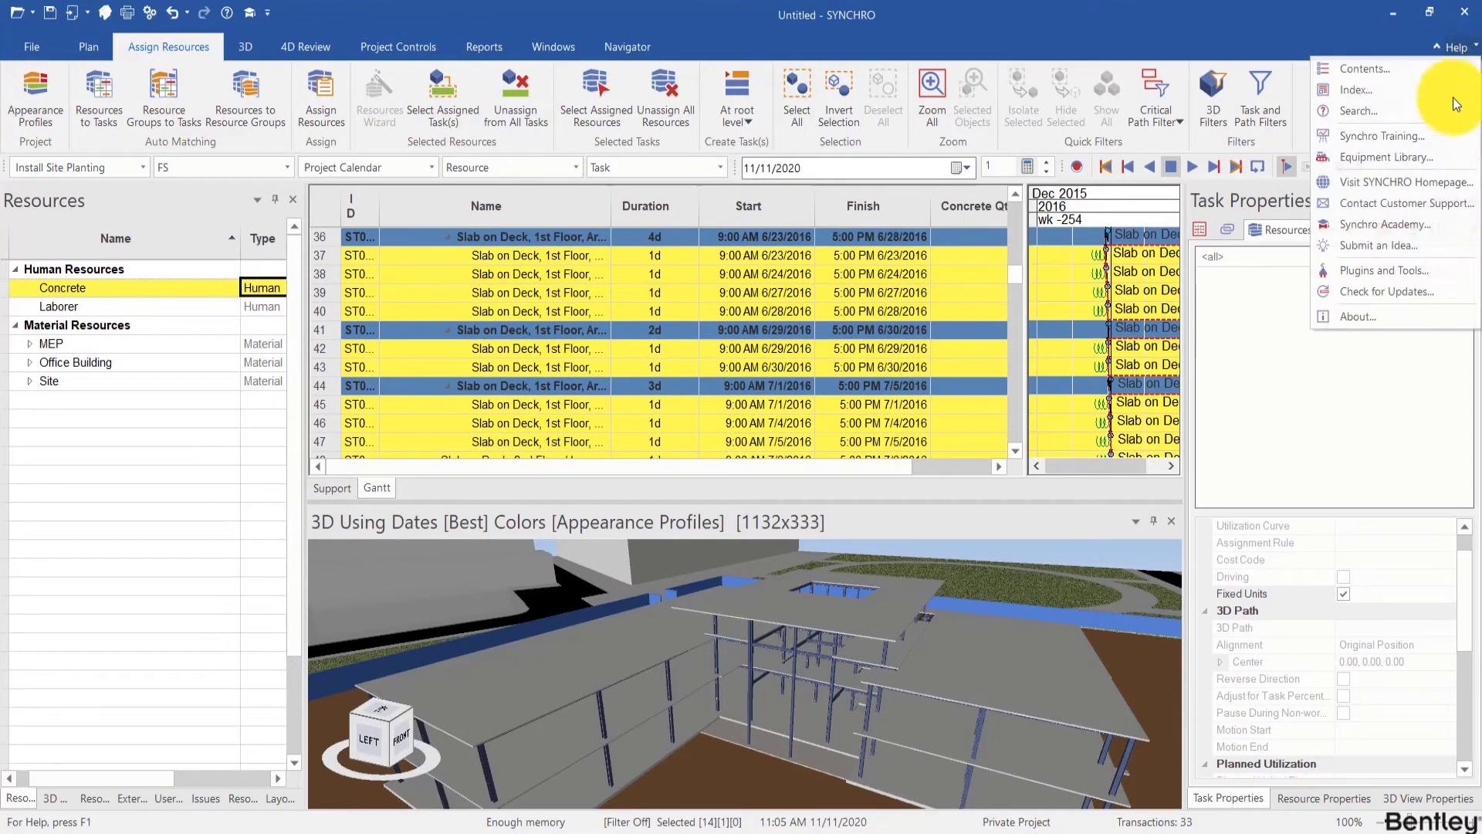
click(1424, 113)
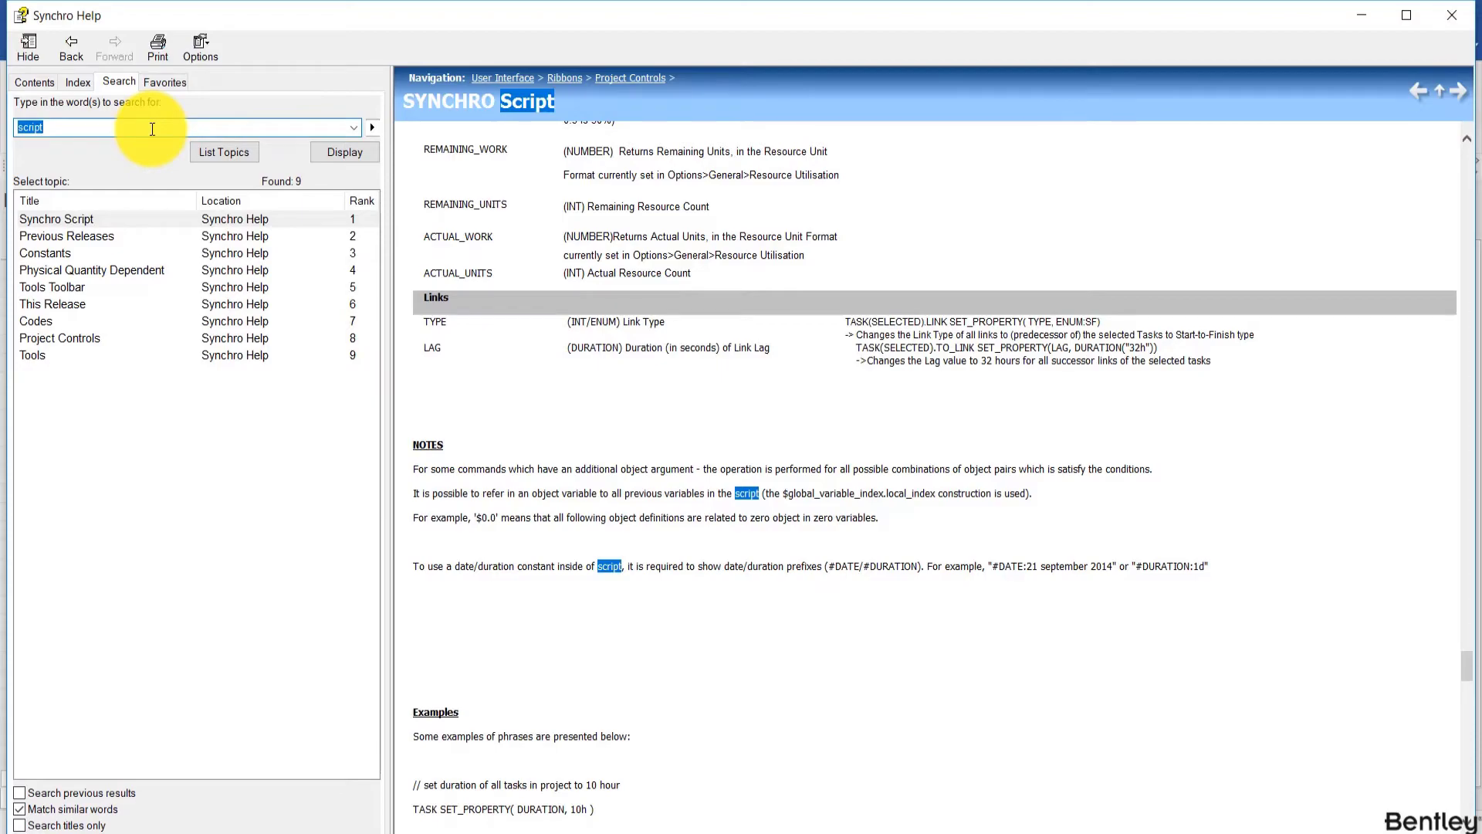
click(112, 222)
scroll(1032, 397, up, 5)
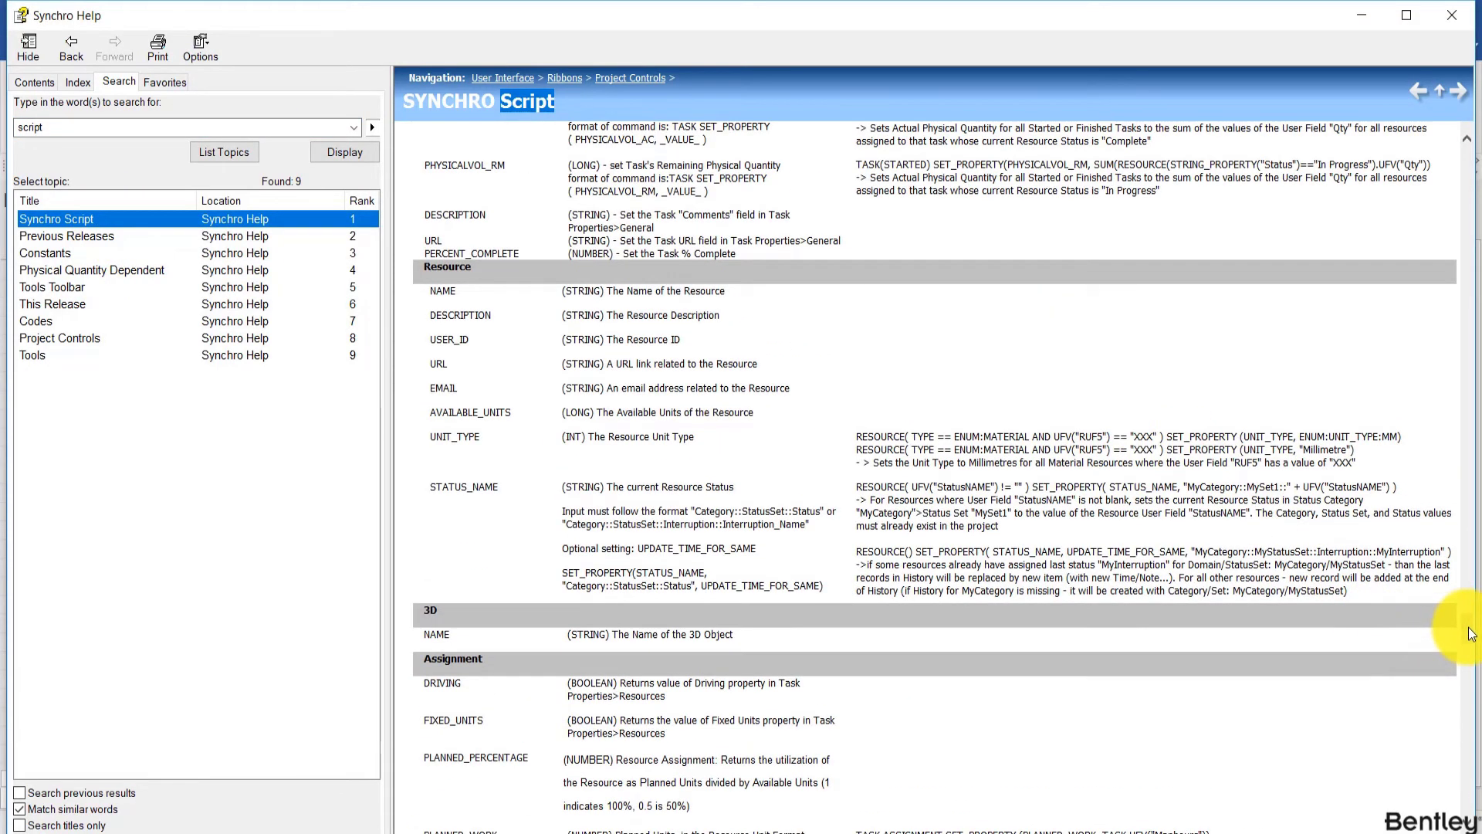
drag(1469, 633, 1445, 213)
scroll(1240, 297, up, 4)
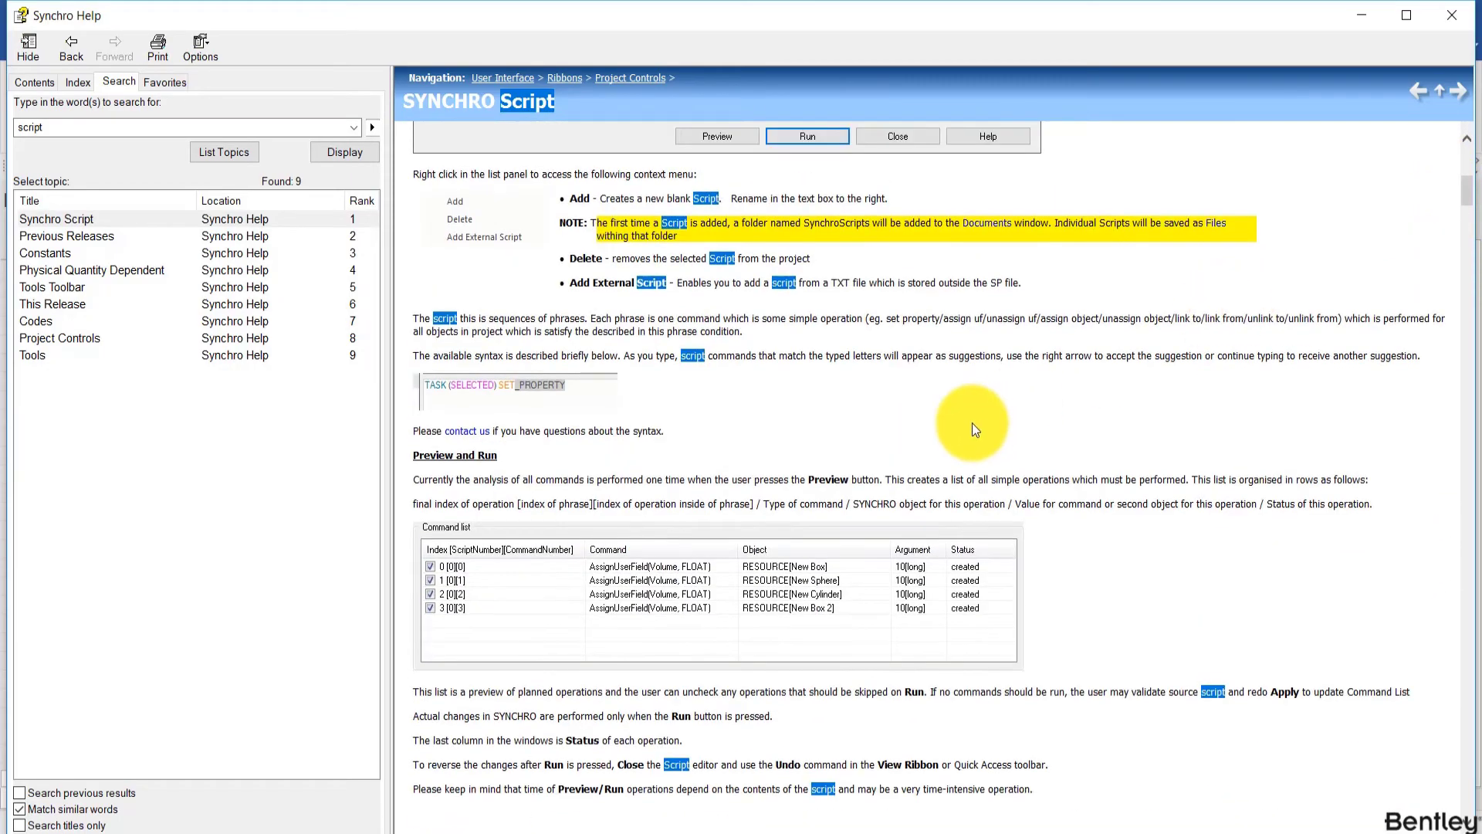
Find "planned units" in the Synchro Script topic, stepping through the matches to the settable Assignment properties
key(ctrl+f)
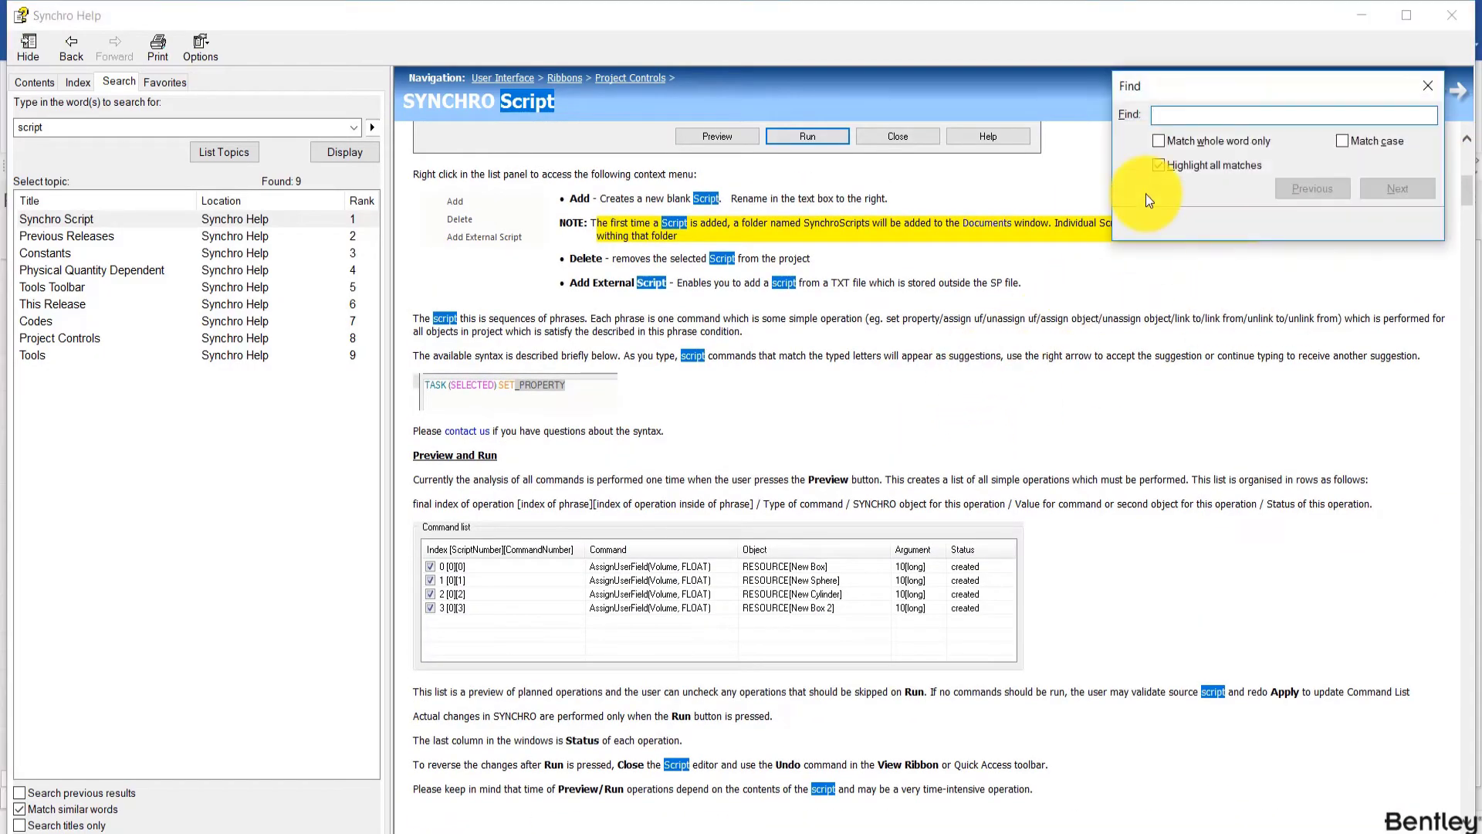
text(p)
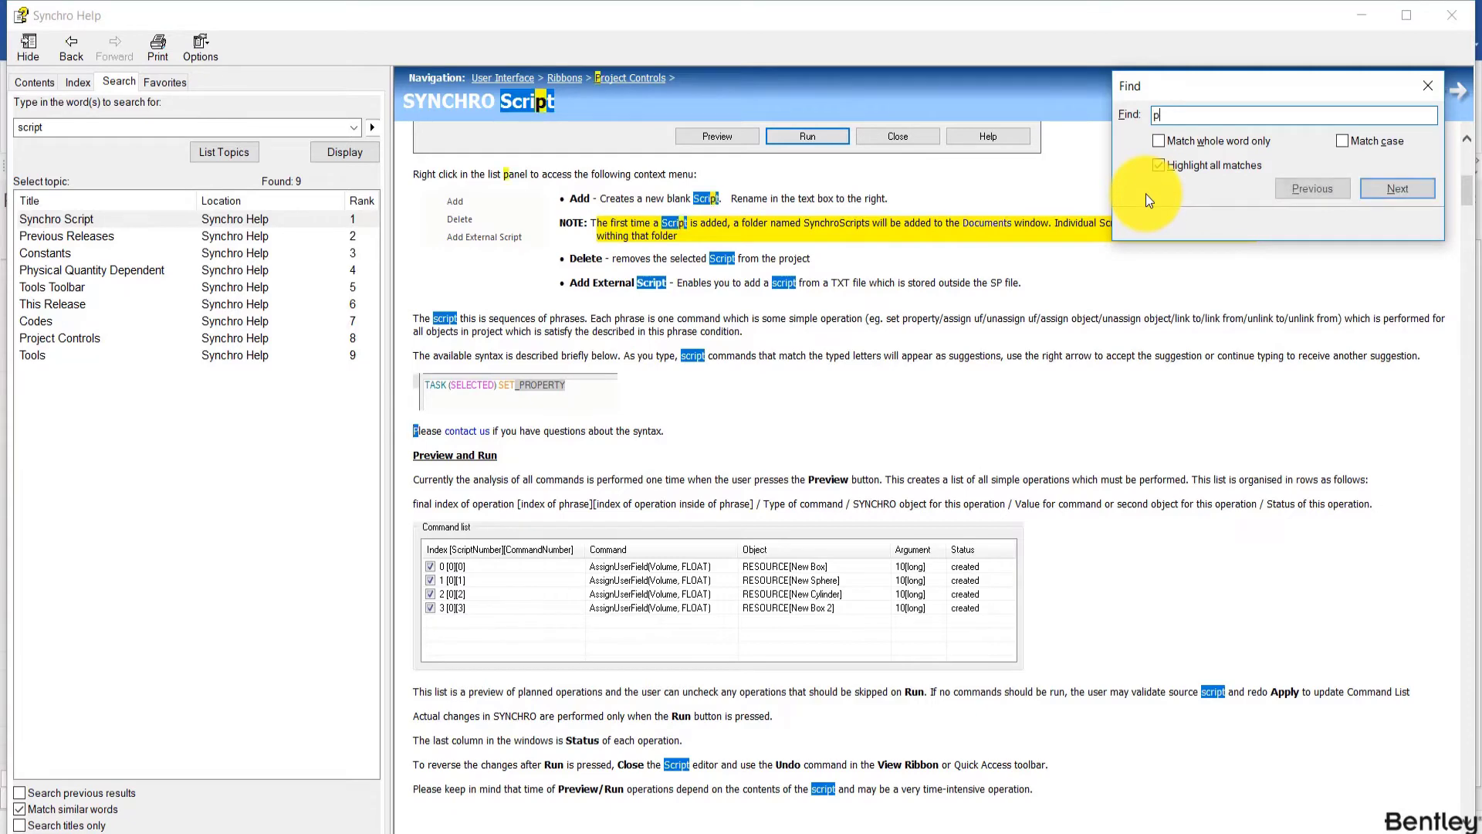
text(lanned units)
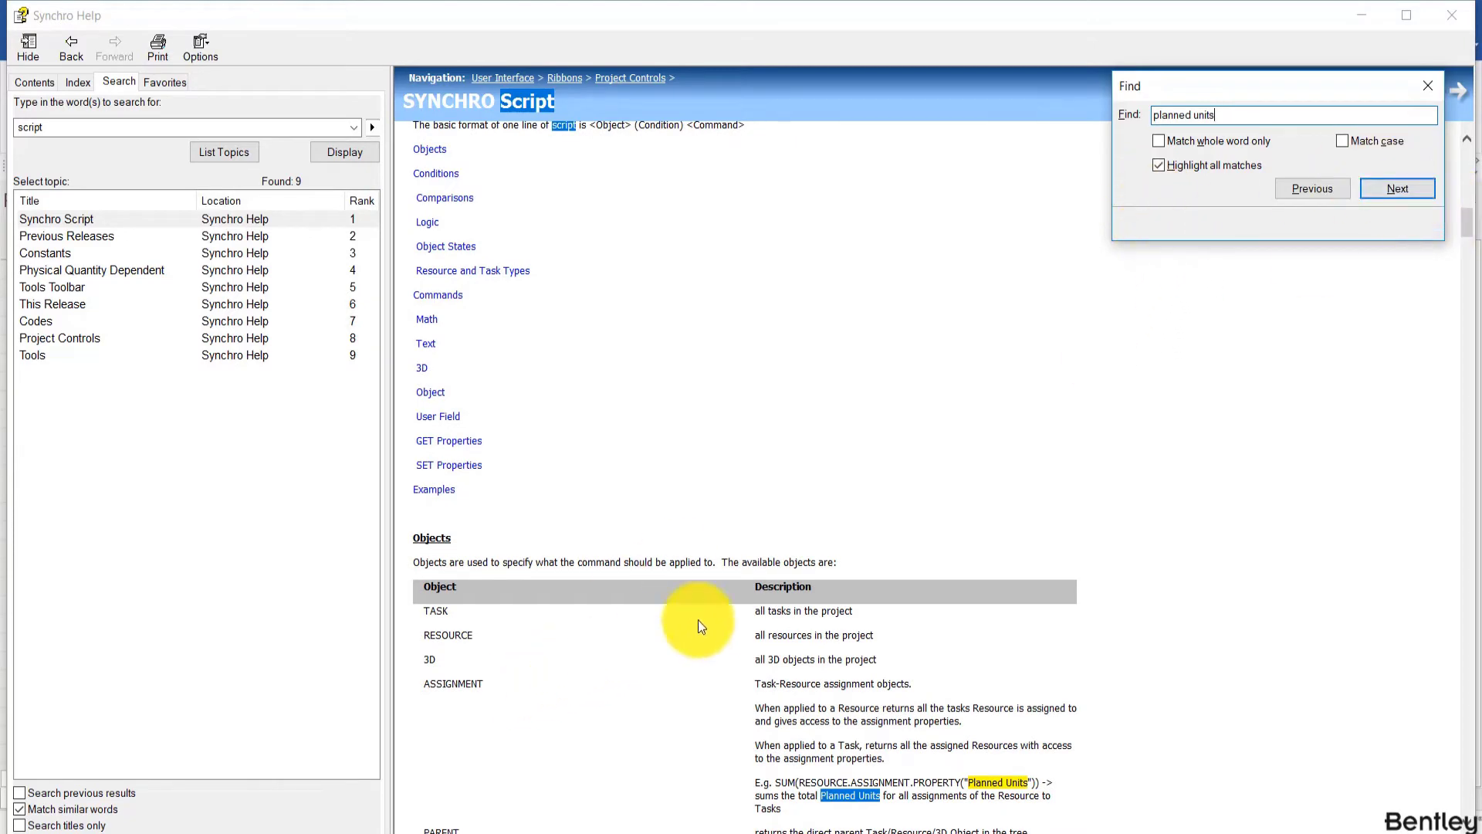
click(1417, 190)
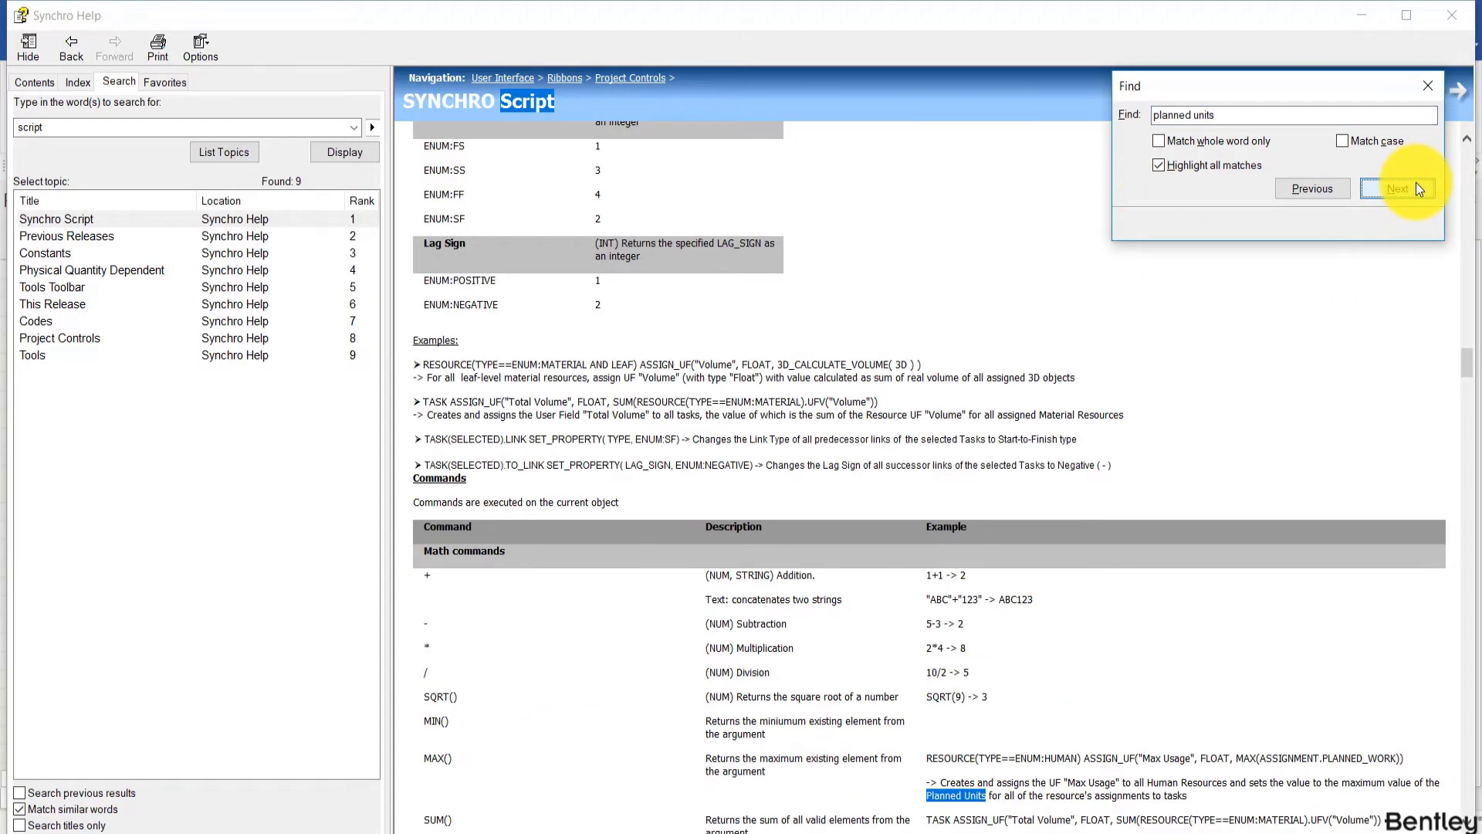
click(1417, 190)
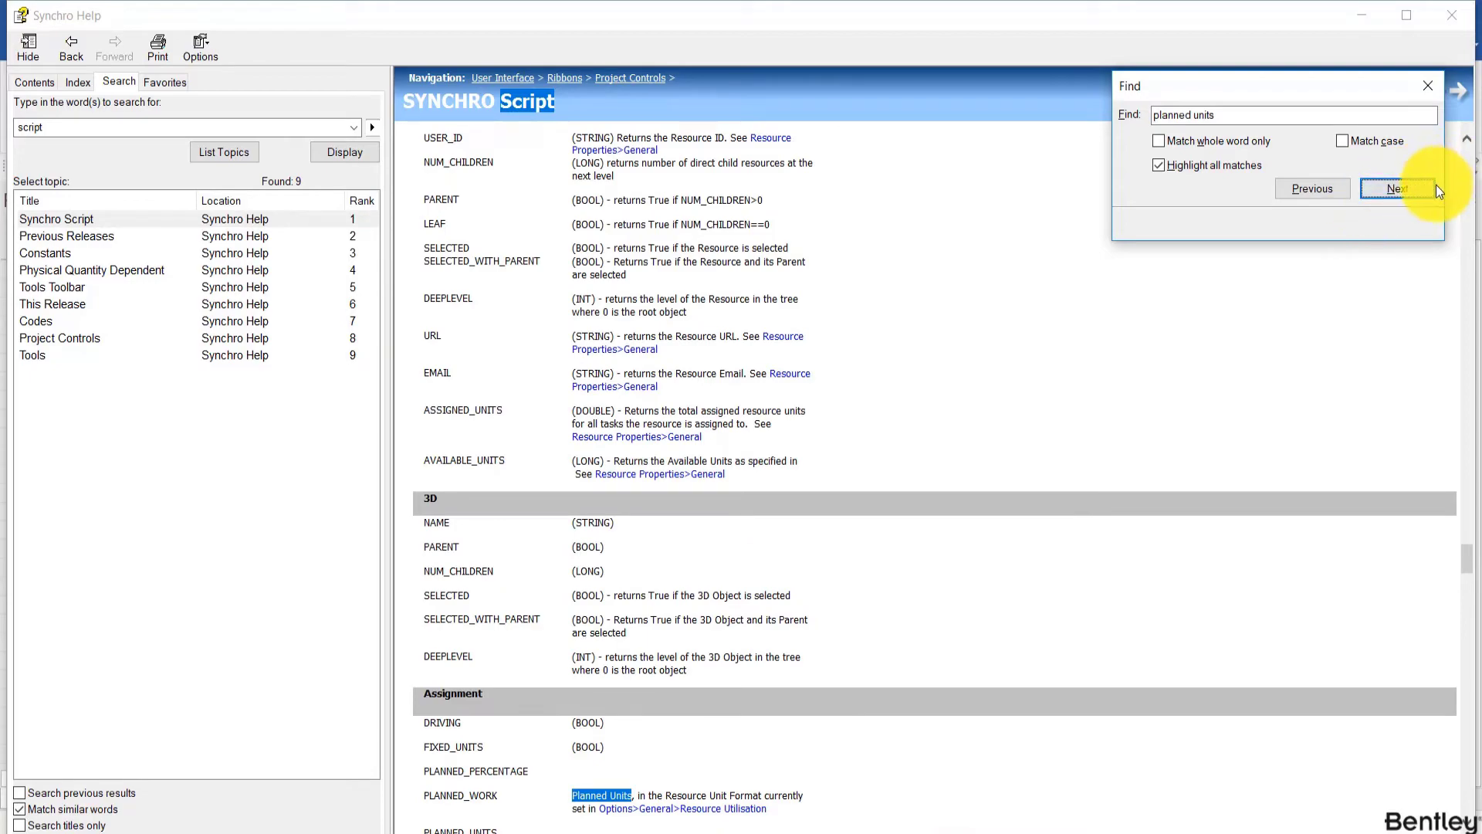
click(1418, 189)
scroll(792, 467, down, 3)
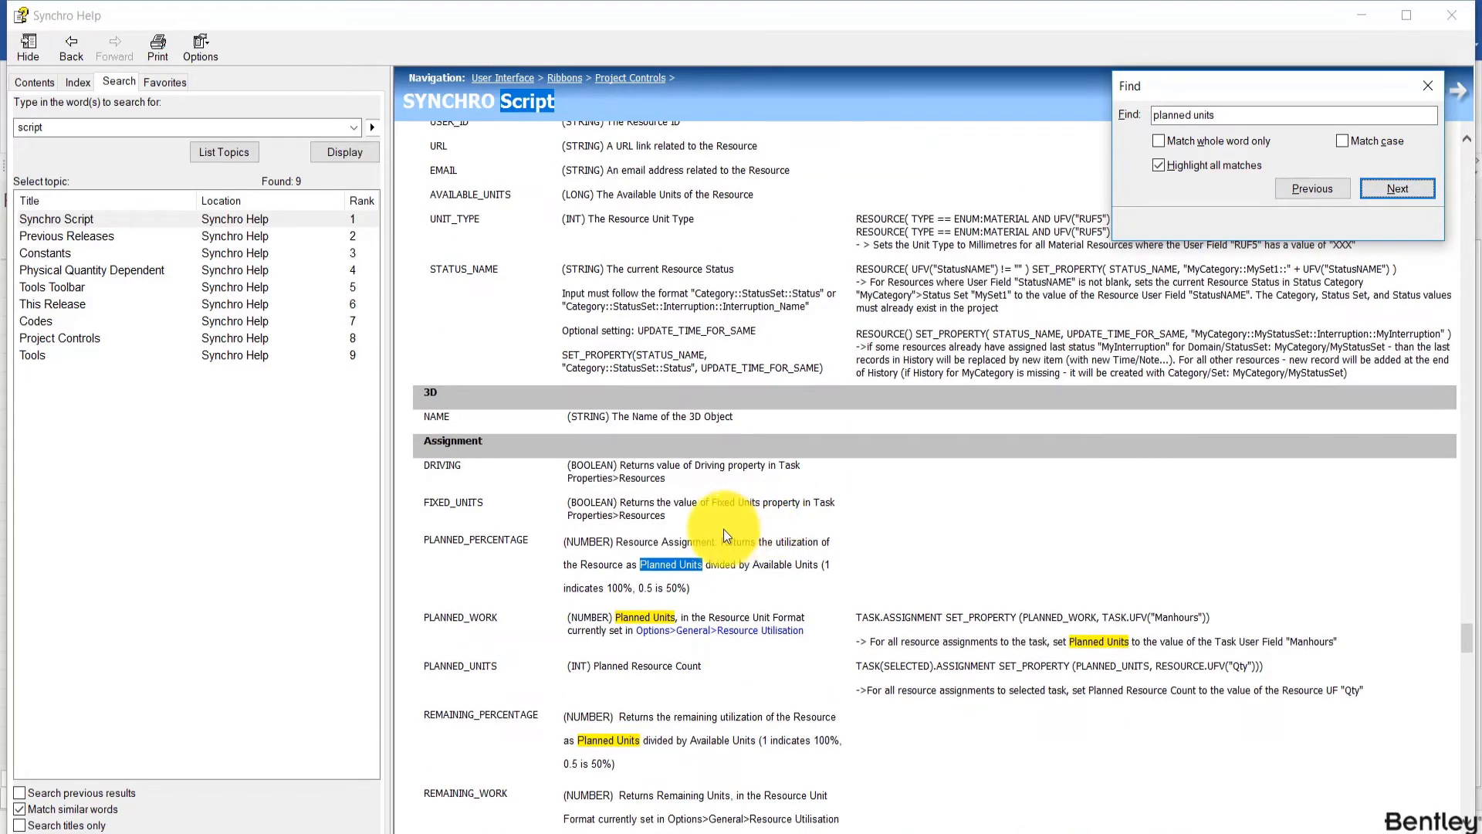
Read through the sample script phrases in the Examples section, covering task durations, user fields, resource assignment and task links
scroll(899, 484, down, 10)
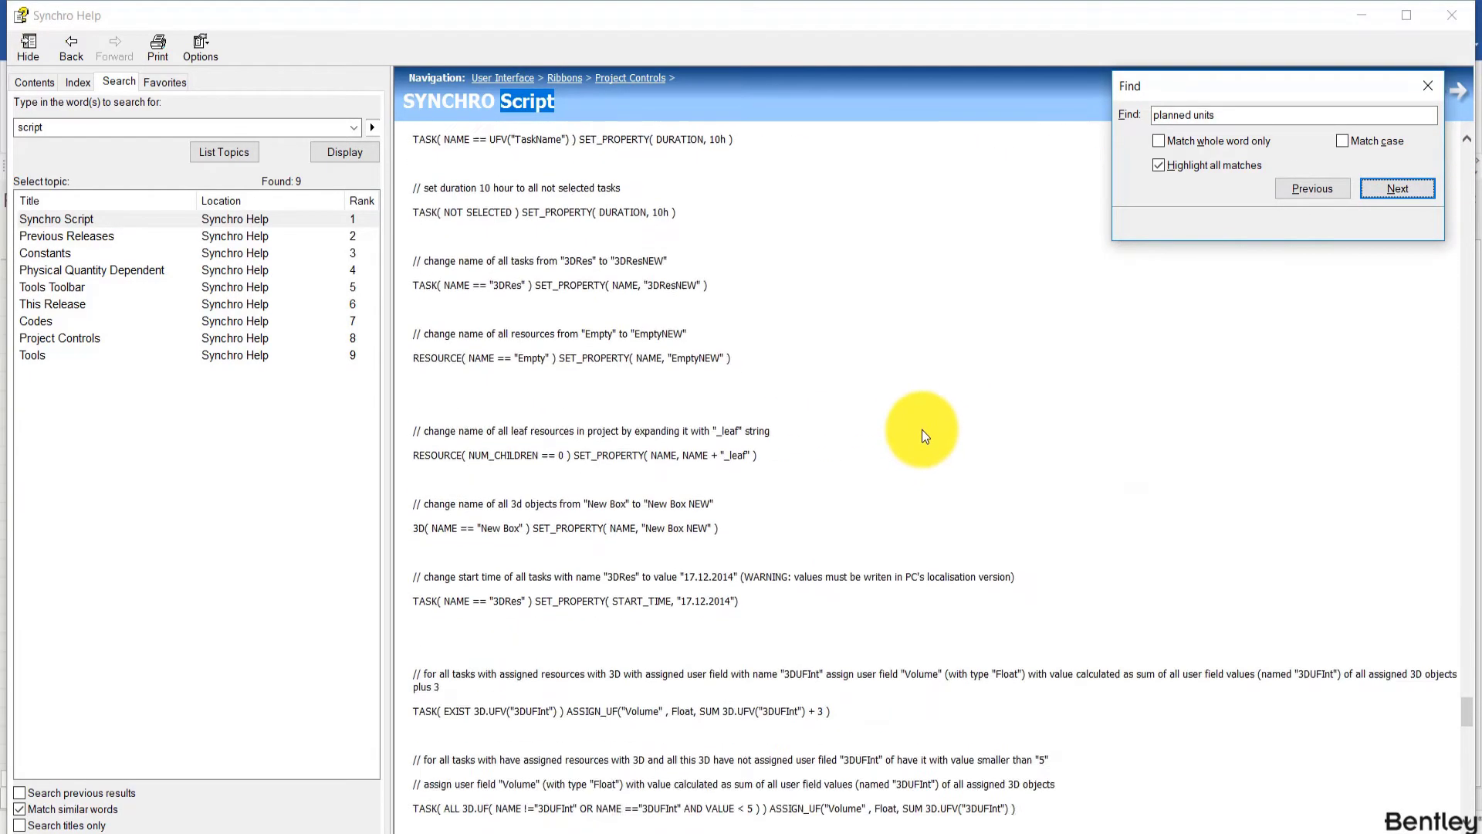
scroll(911, 421, up, 5)
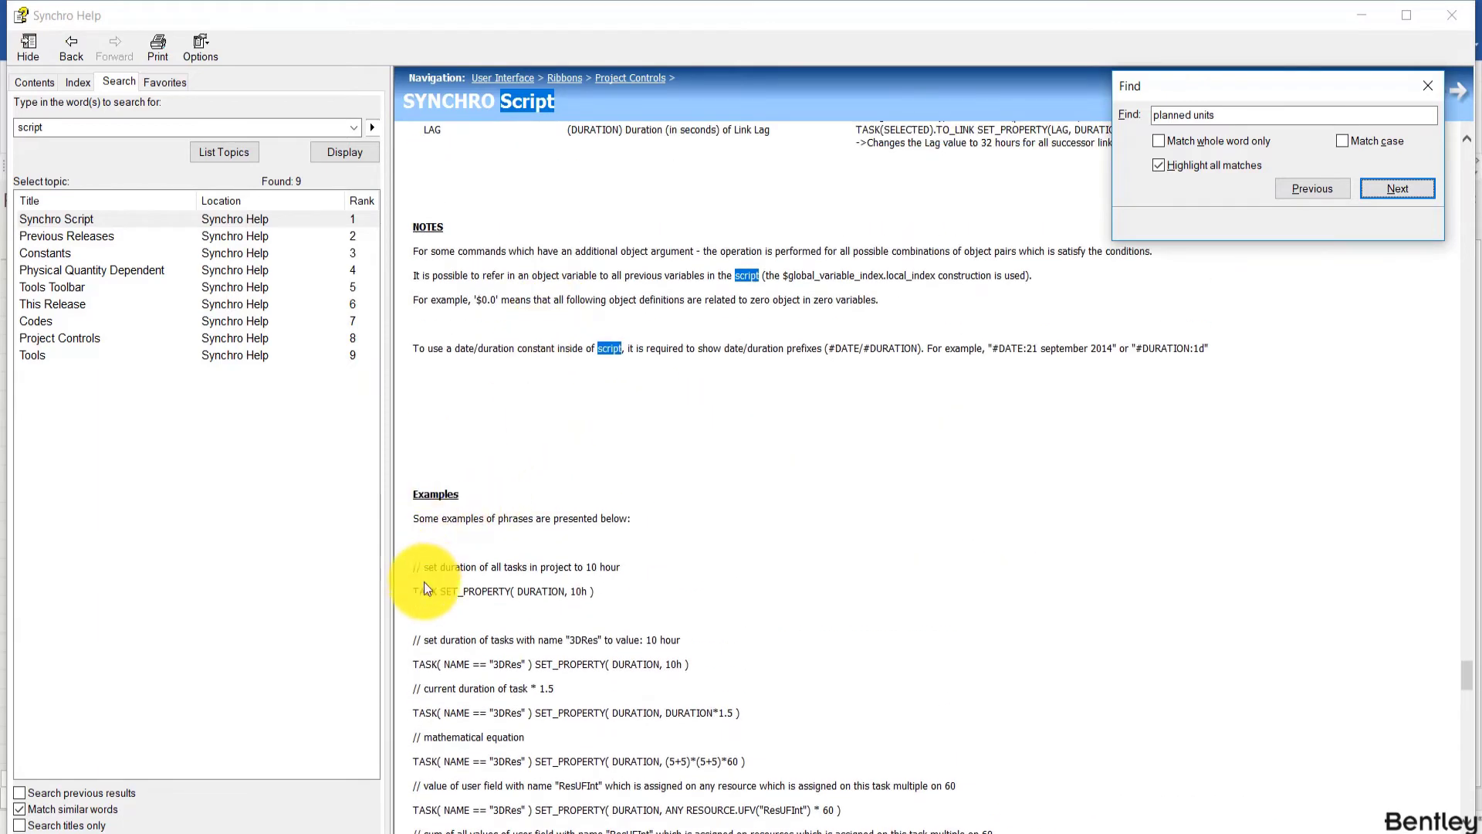
drag(414, 562, 577, 593)
click(651, 581)
scroll(494, 563, down, 4)
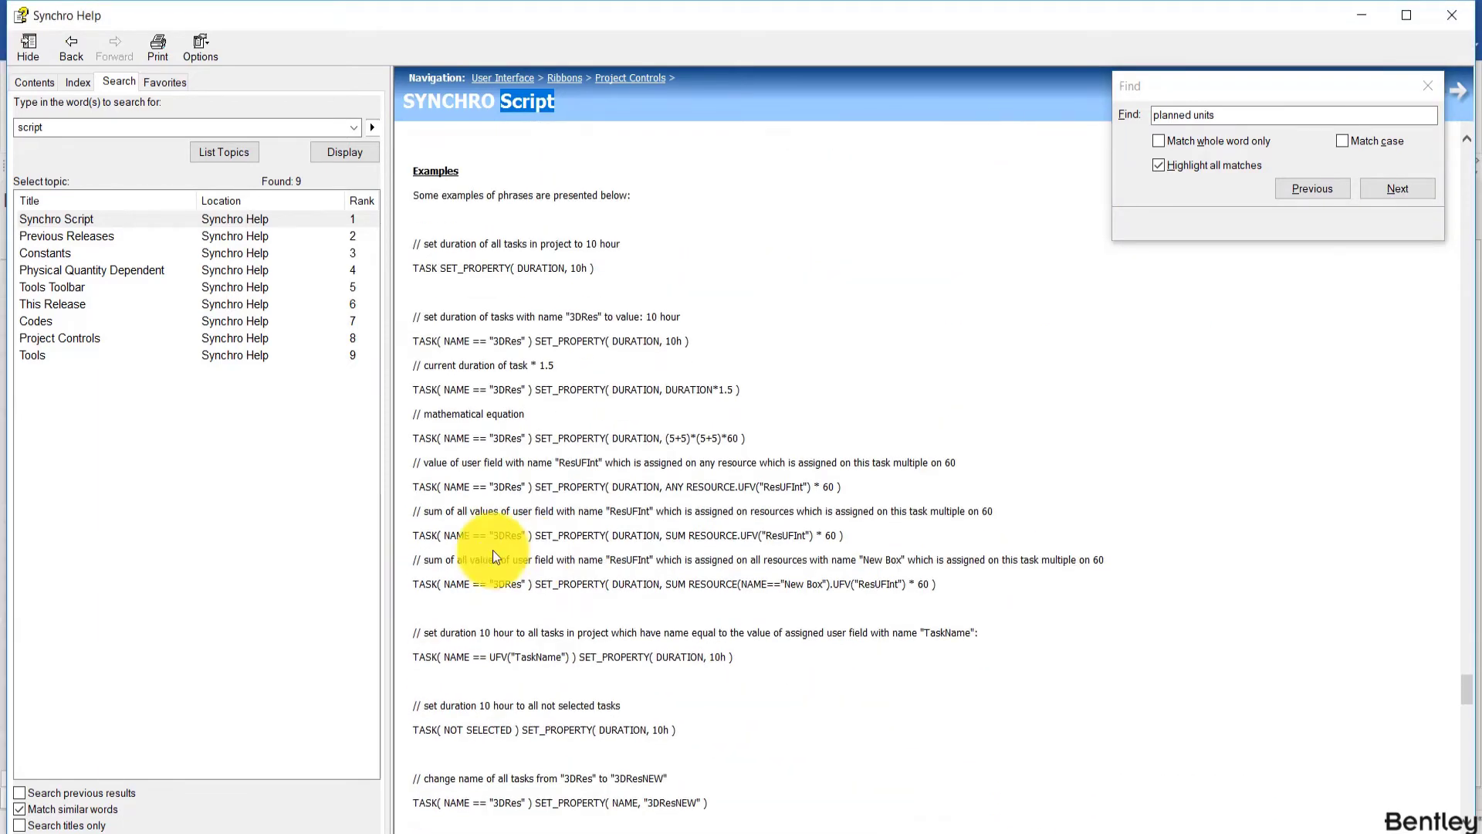
drag(417, 487, 818, 488)
click(814, 490)
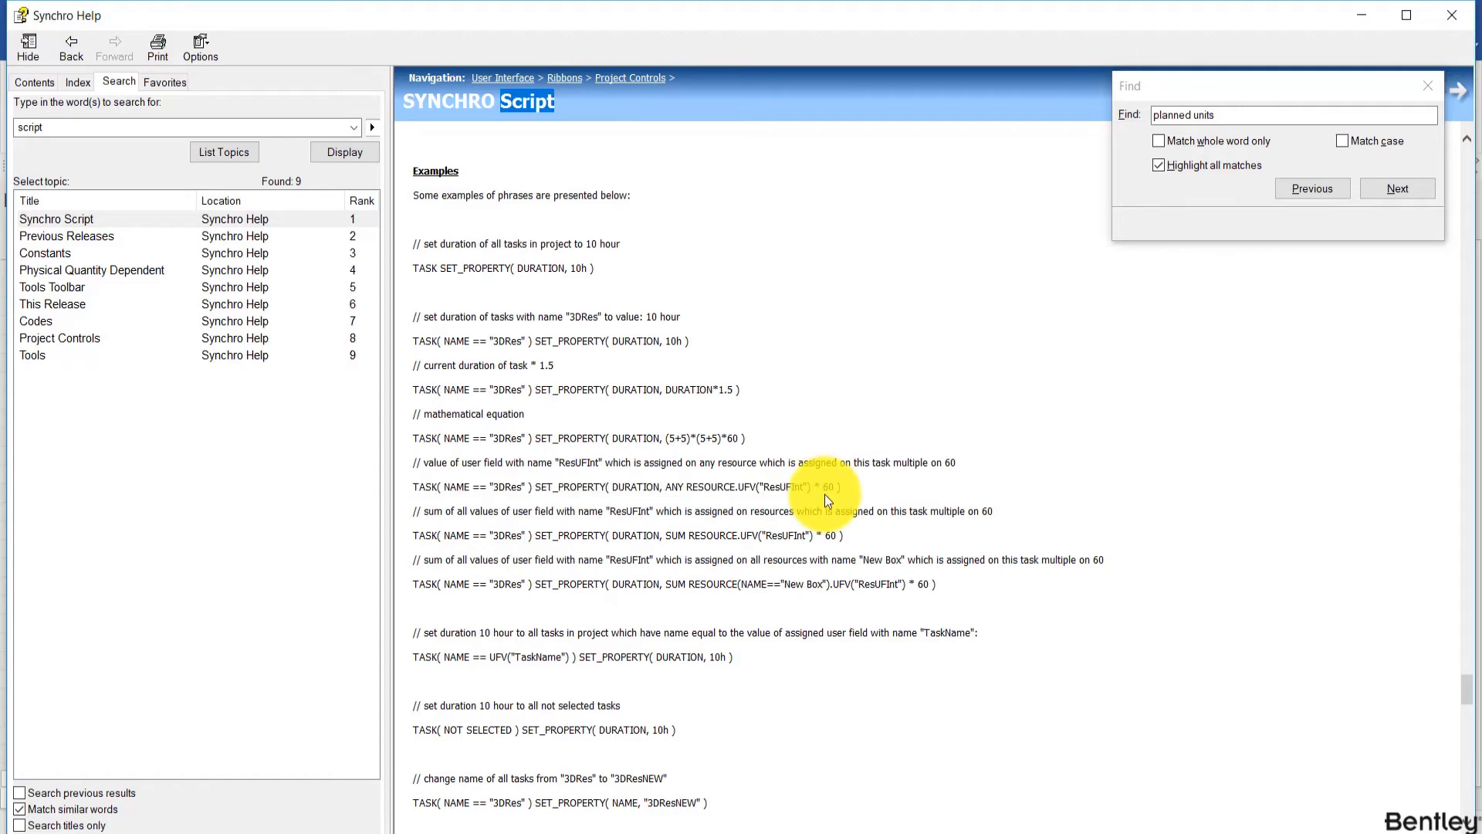
scroll(759, 559, down, 8)
scroll(759, 559, down, 5)
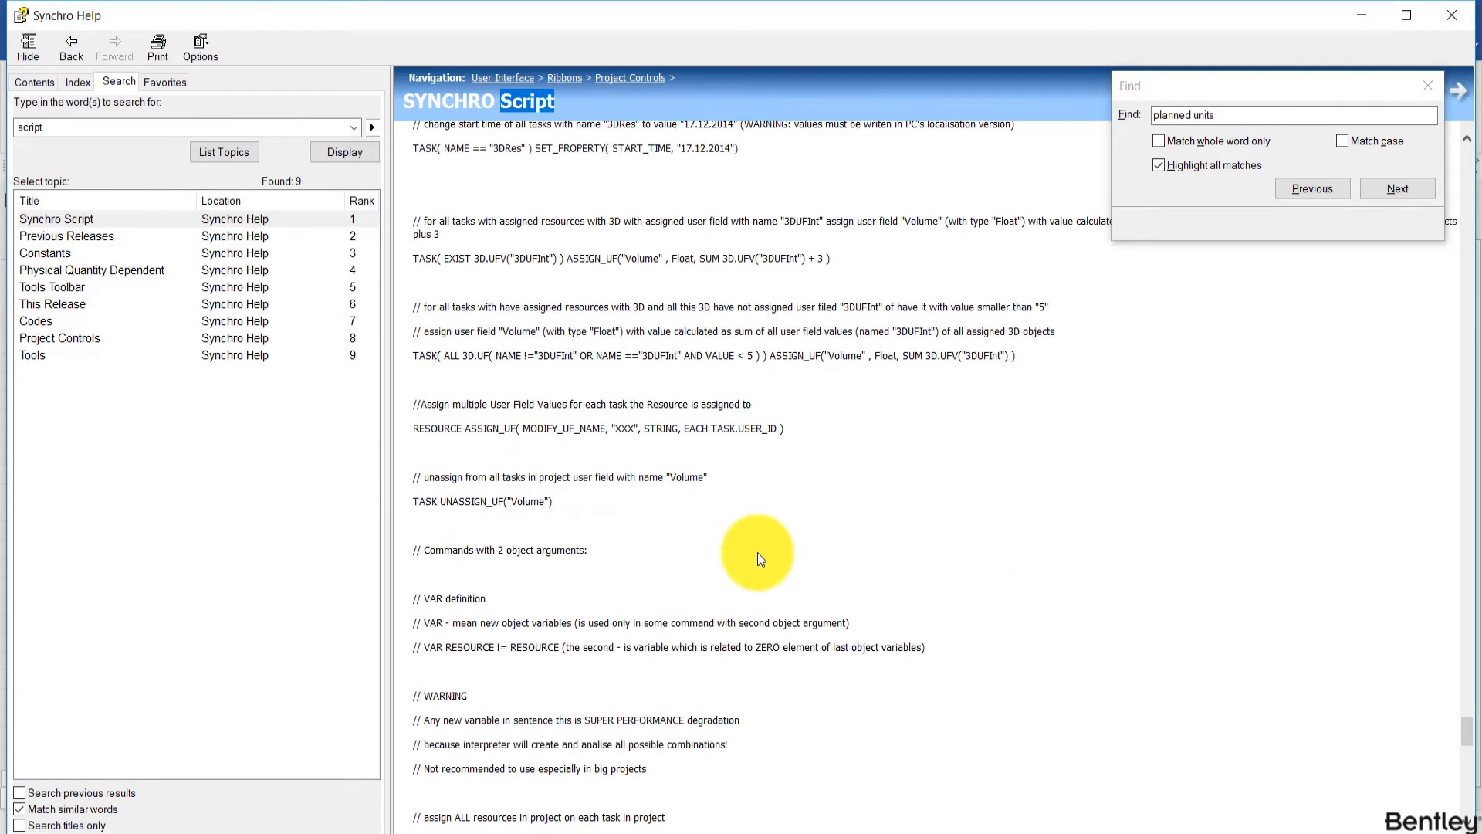
scroll(758, 559, down, 7)
scroll(758, 560, down, 1)
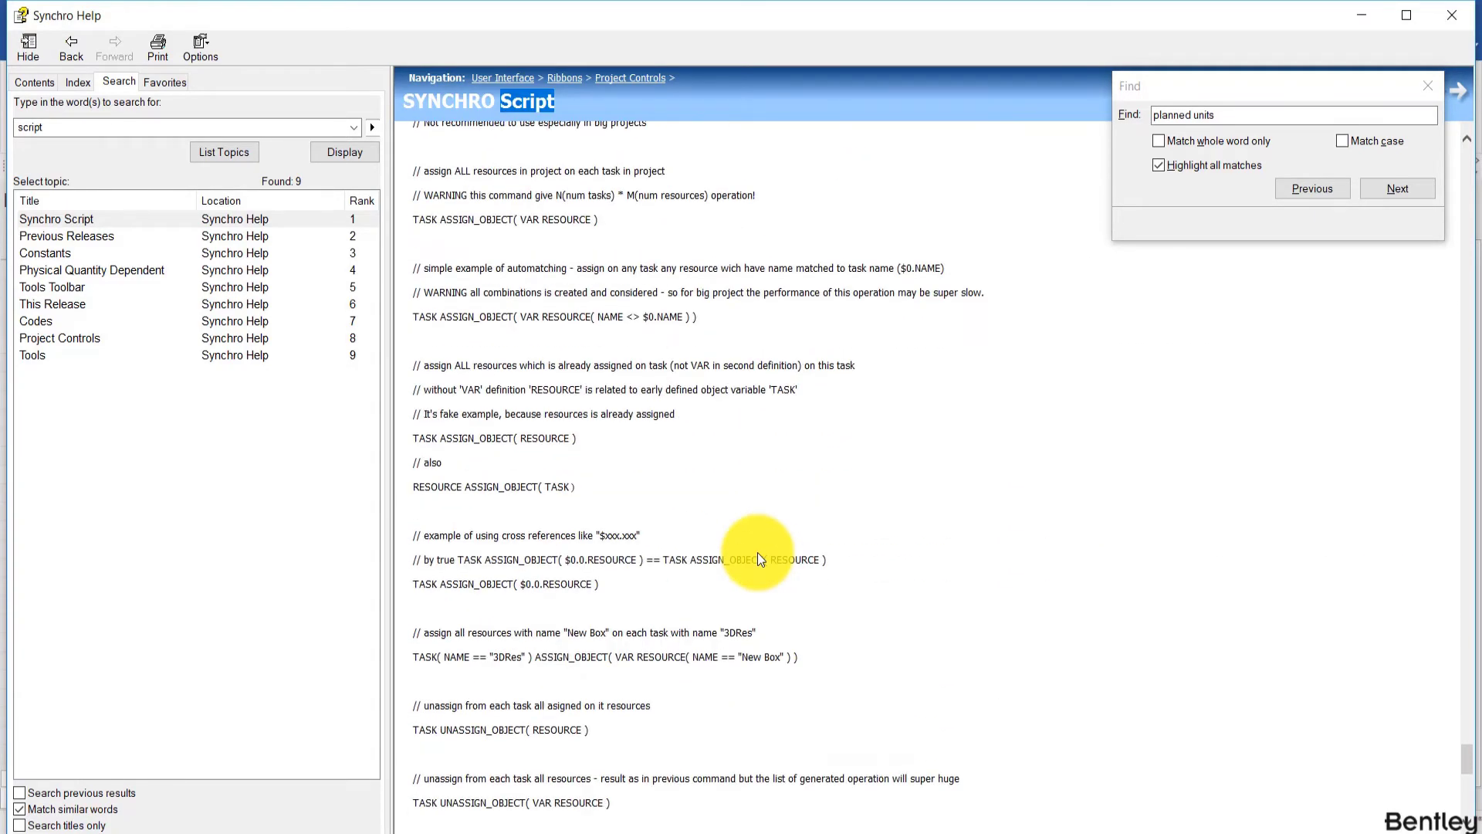
scroll(758, 559, down, 4)
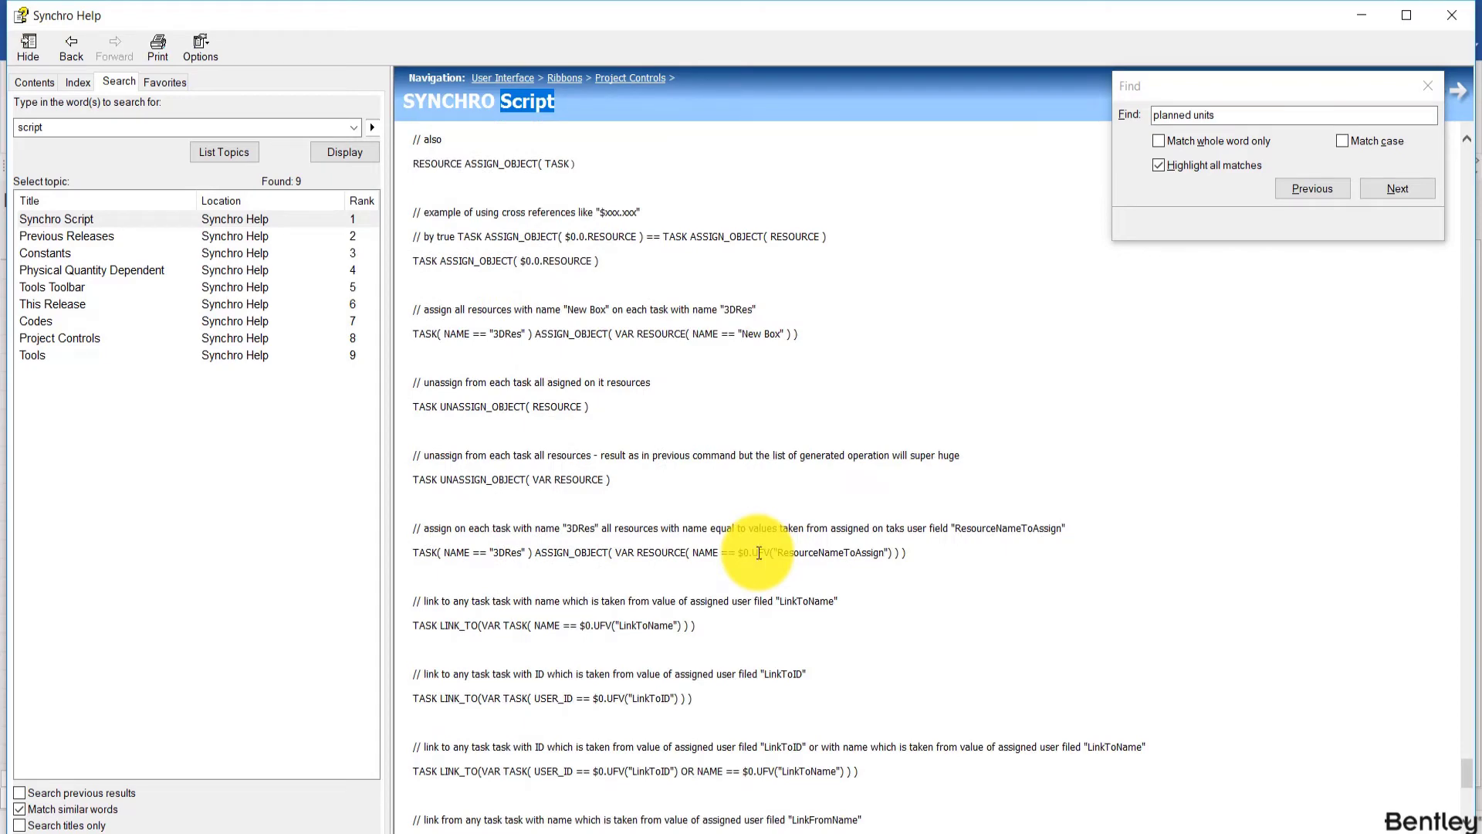
scroll(760, 533, down, 4)
Return to the earlier "planned units" match in the Assignment properties and highlight the PLANNED_WORK entry
click(1393, 189)
click(1325, 195)
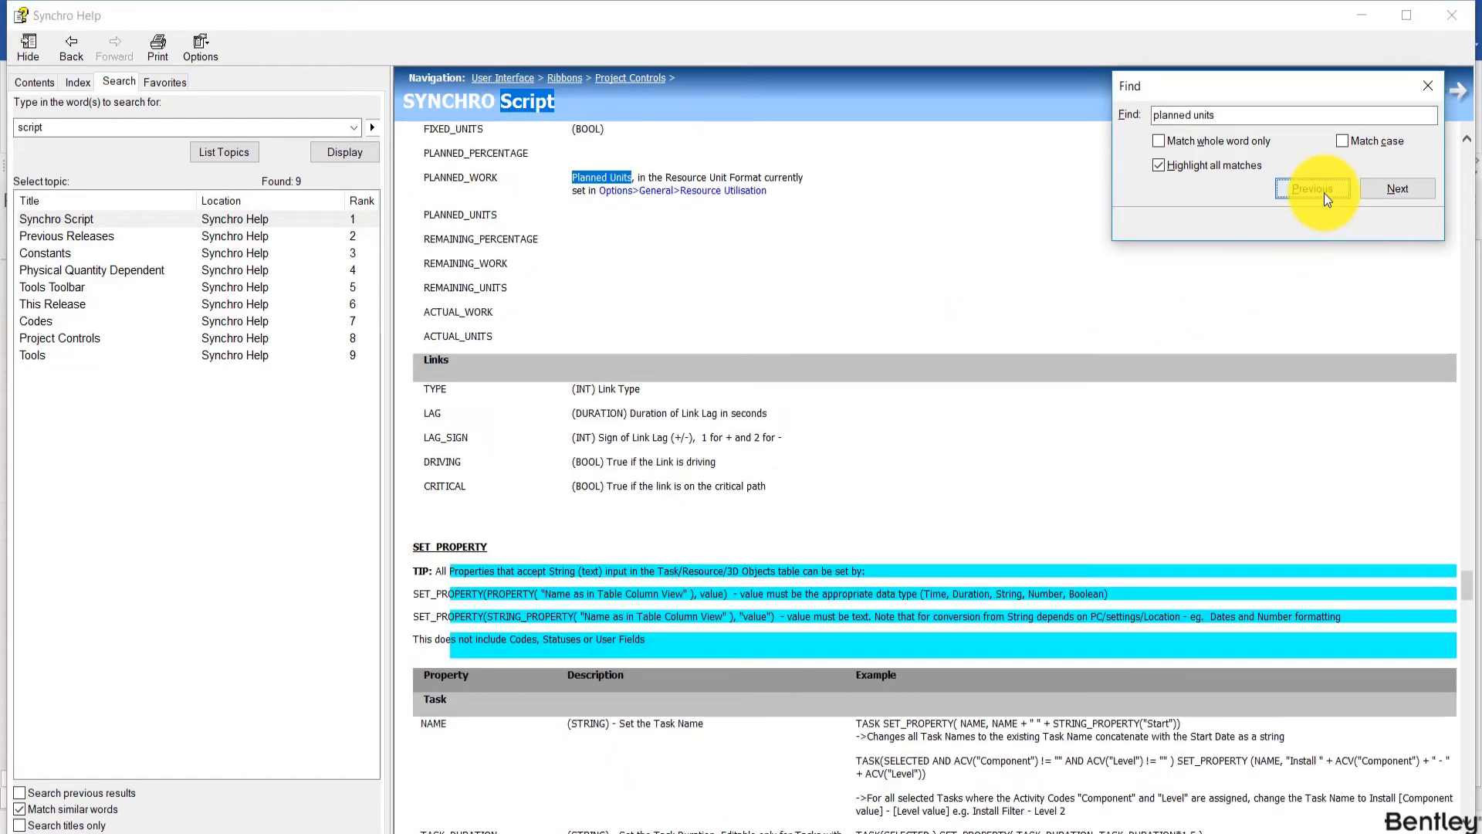
click(431, 173)
drag(431, 173, 794, 198)
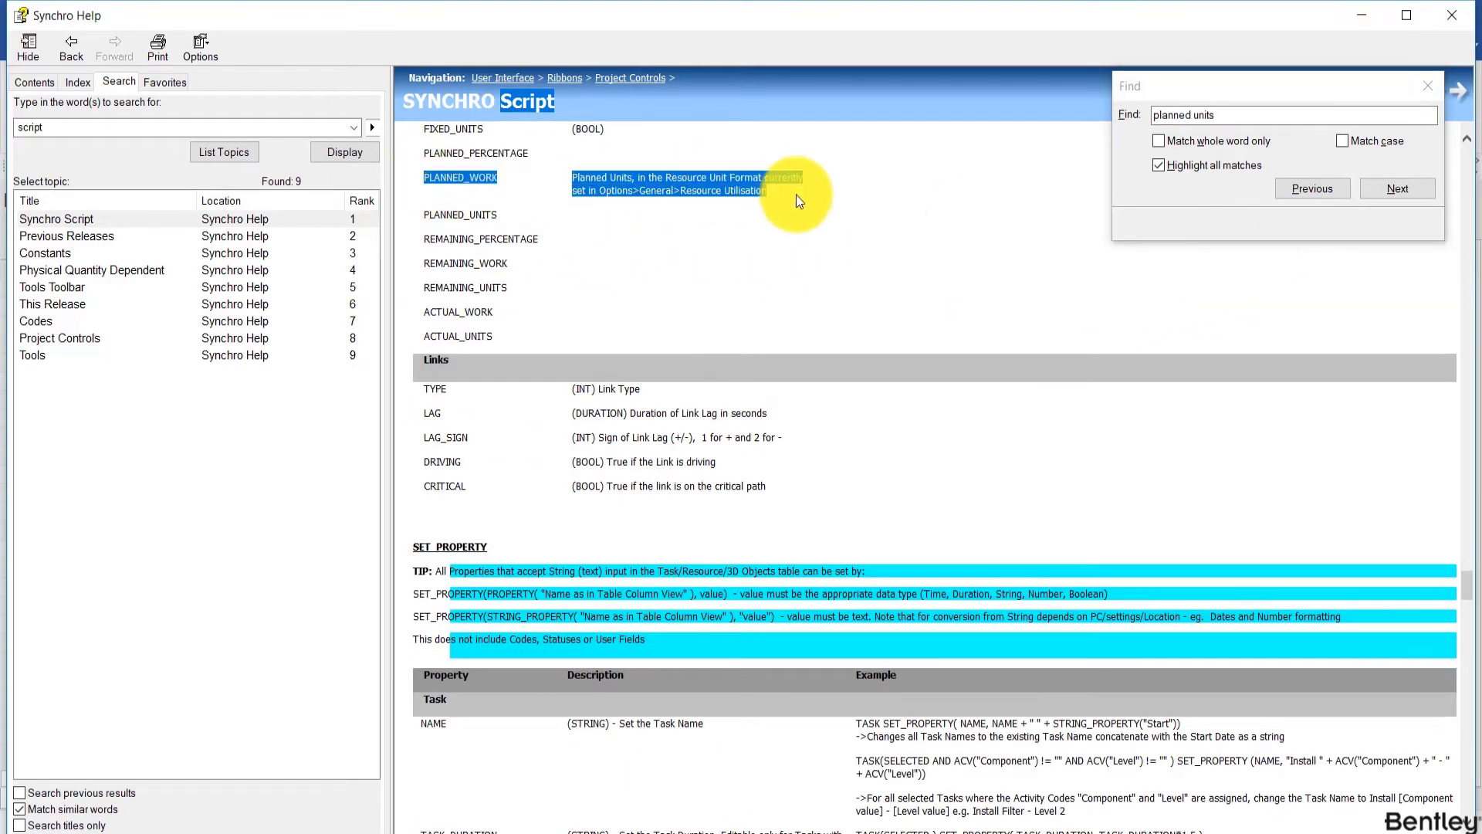
Leave the Help, open the Concrete script in the Script Interpreter and review its PLANNED_WORK and TASK.UFV("Concrete Qtty") arguments
click(1430, 87)
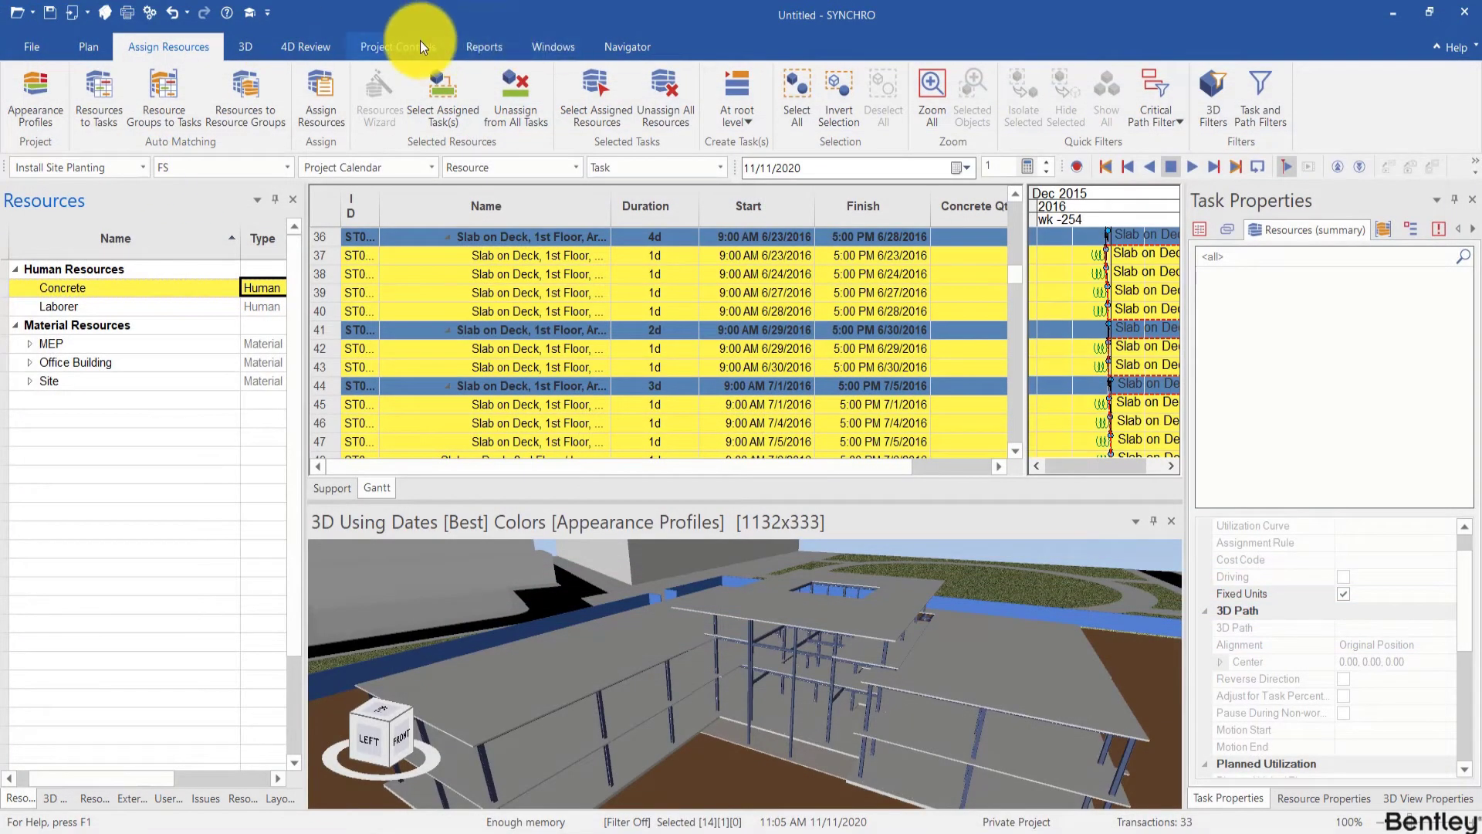
click(420, 43)
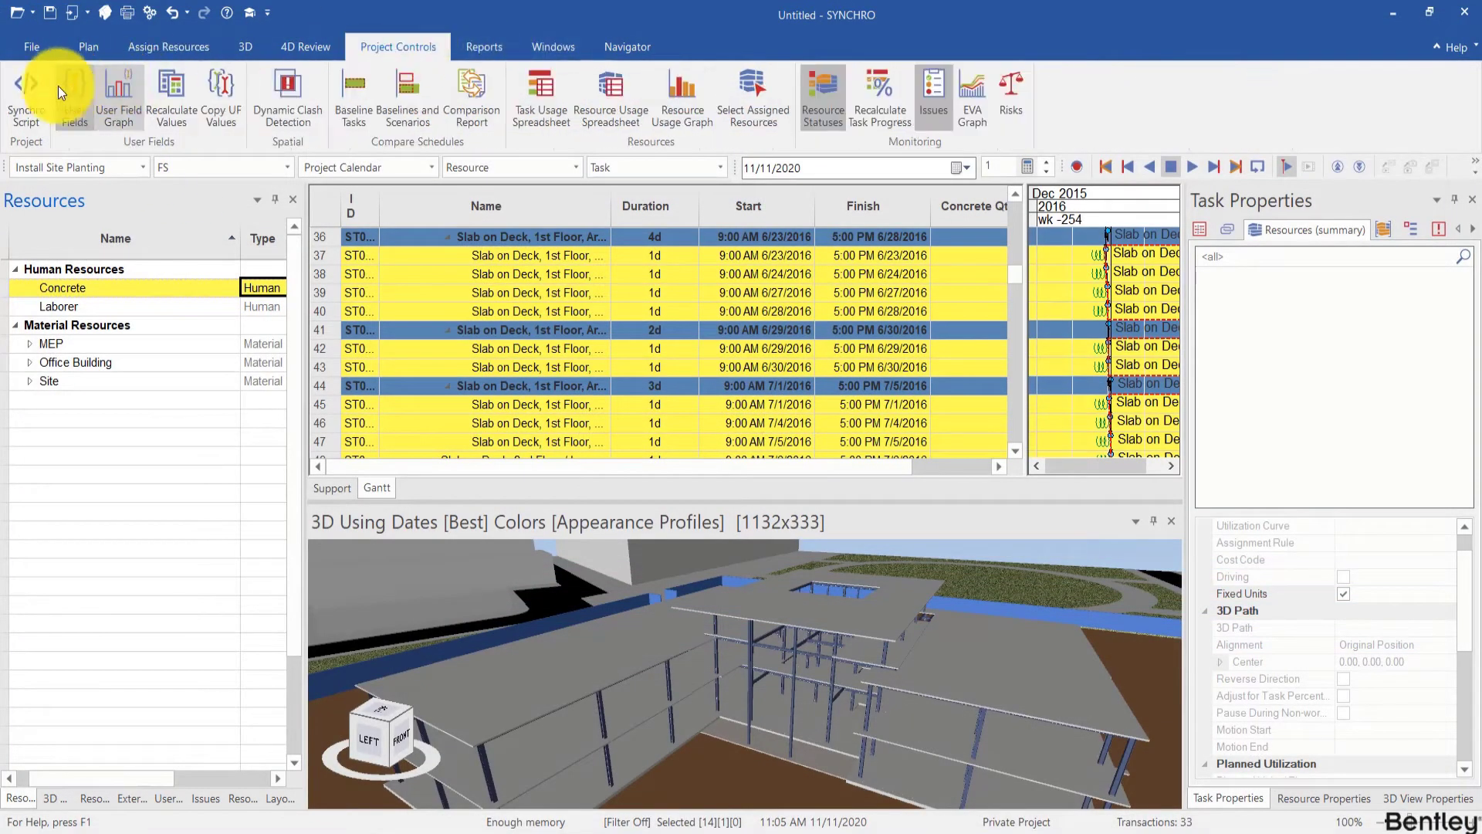
click(35, 99)
drag(571, 158, 701, 153)
click(727, 158)
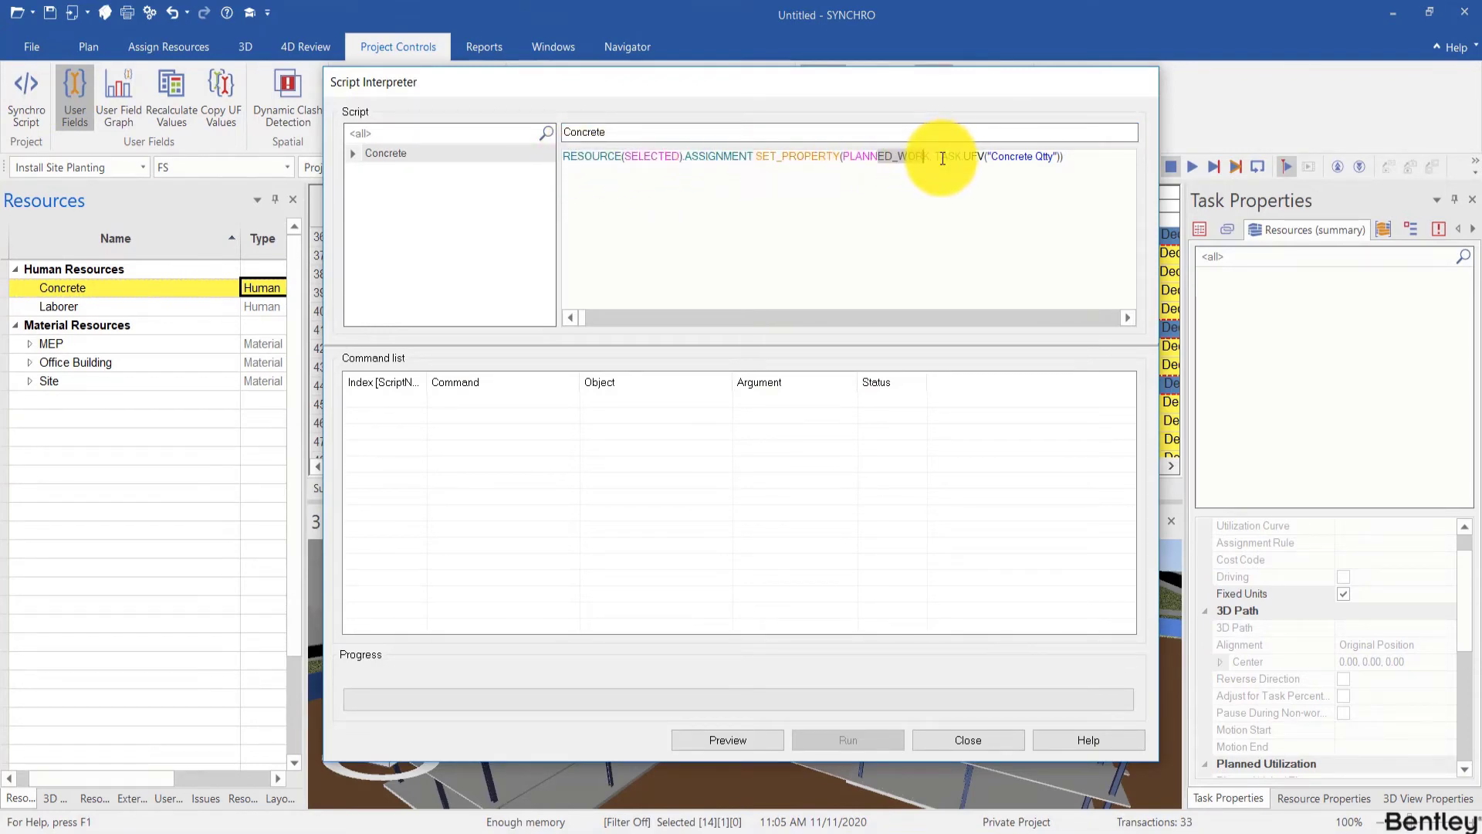
drag(939, 156, 1070, 155)
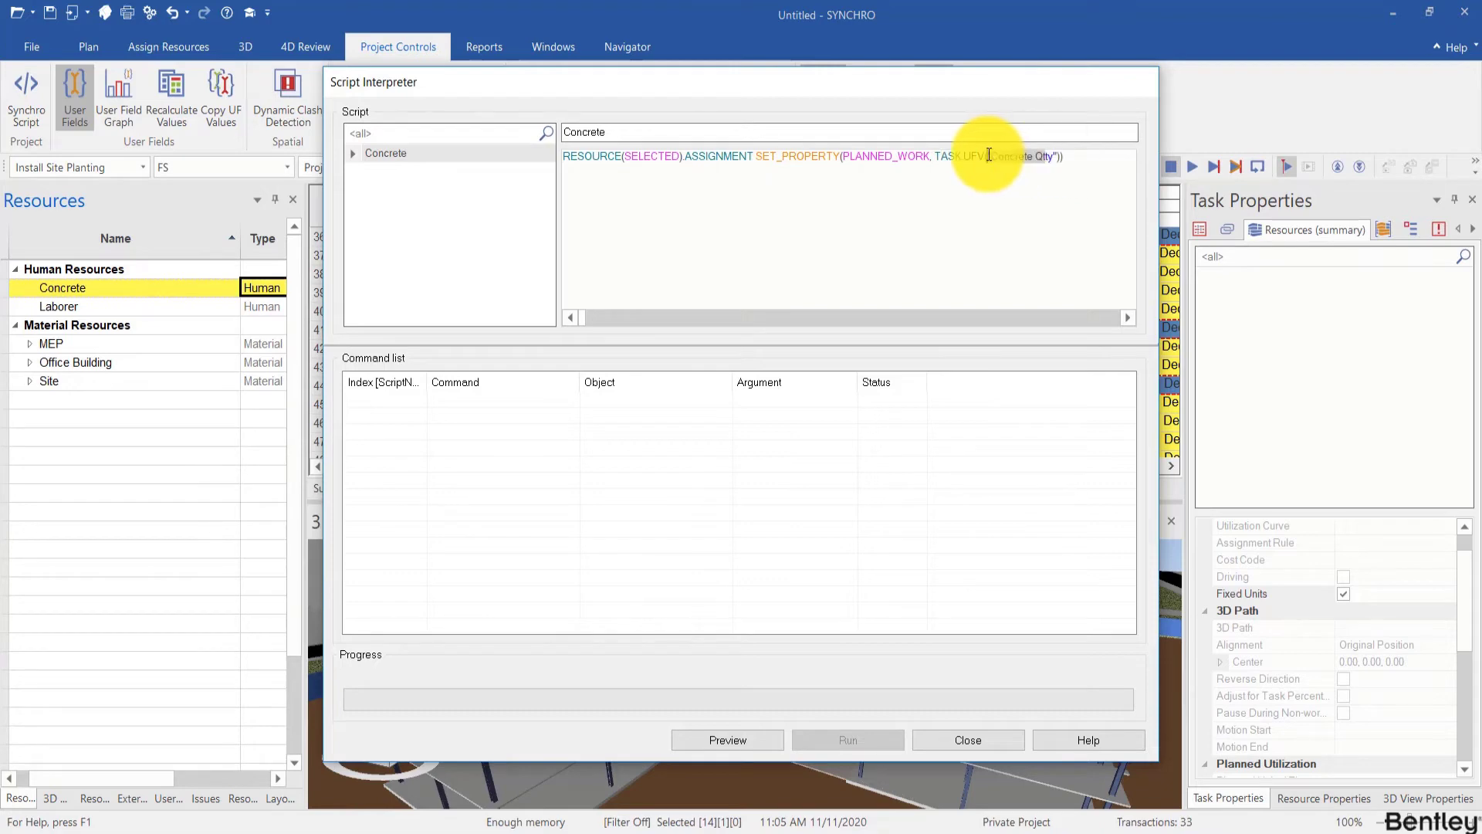
click(932, 155)
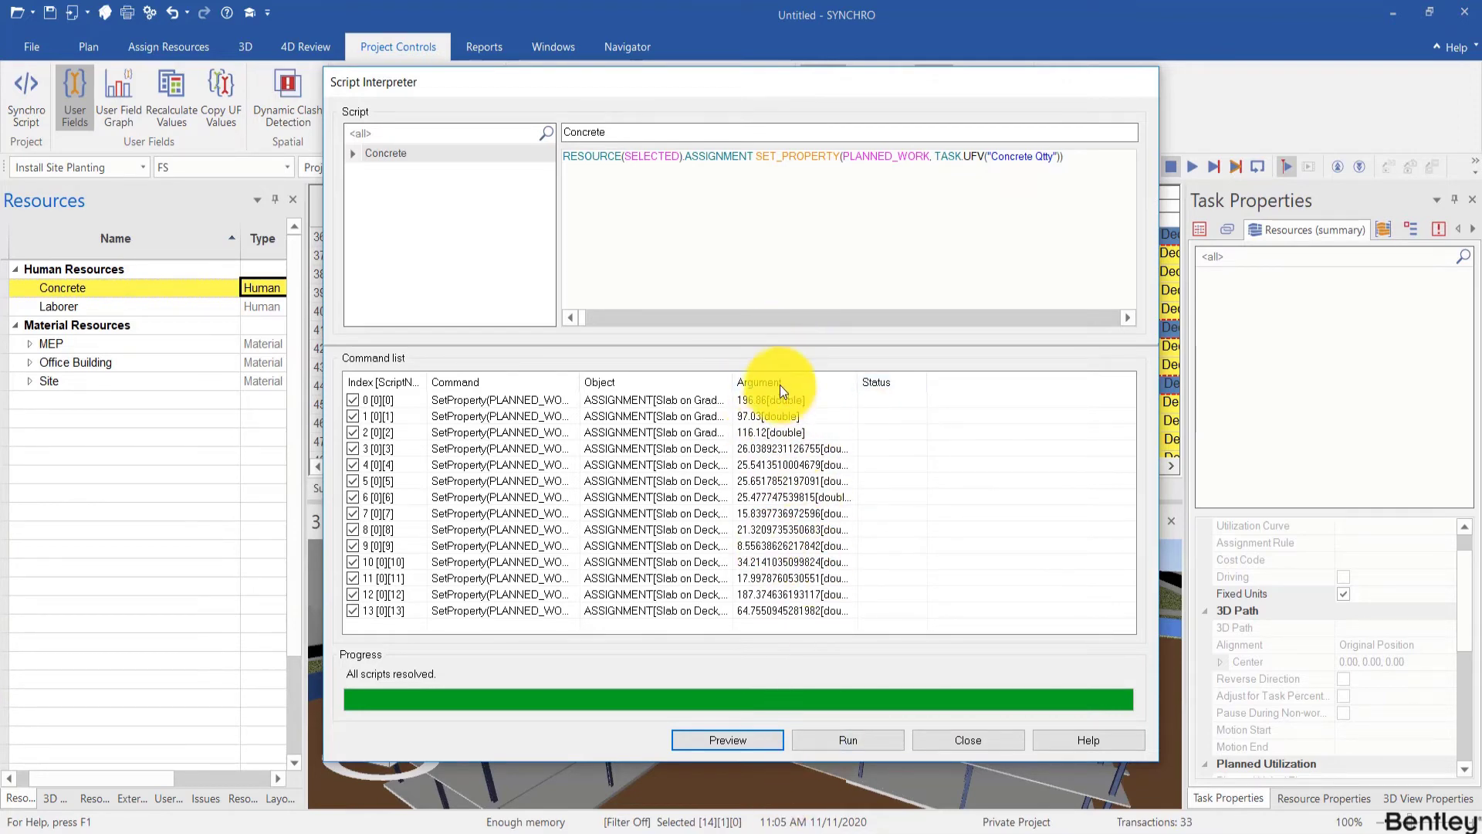
Run the previewed Concrete script on all listed assignments and compare Planned Units with Concrete Qtty on a 1st-floor slab task
click(870, 742)
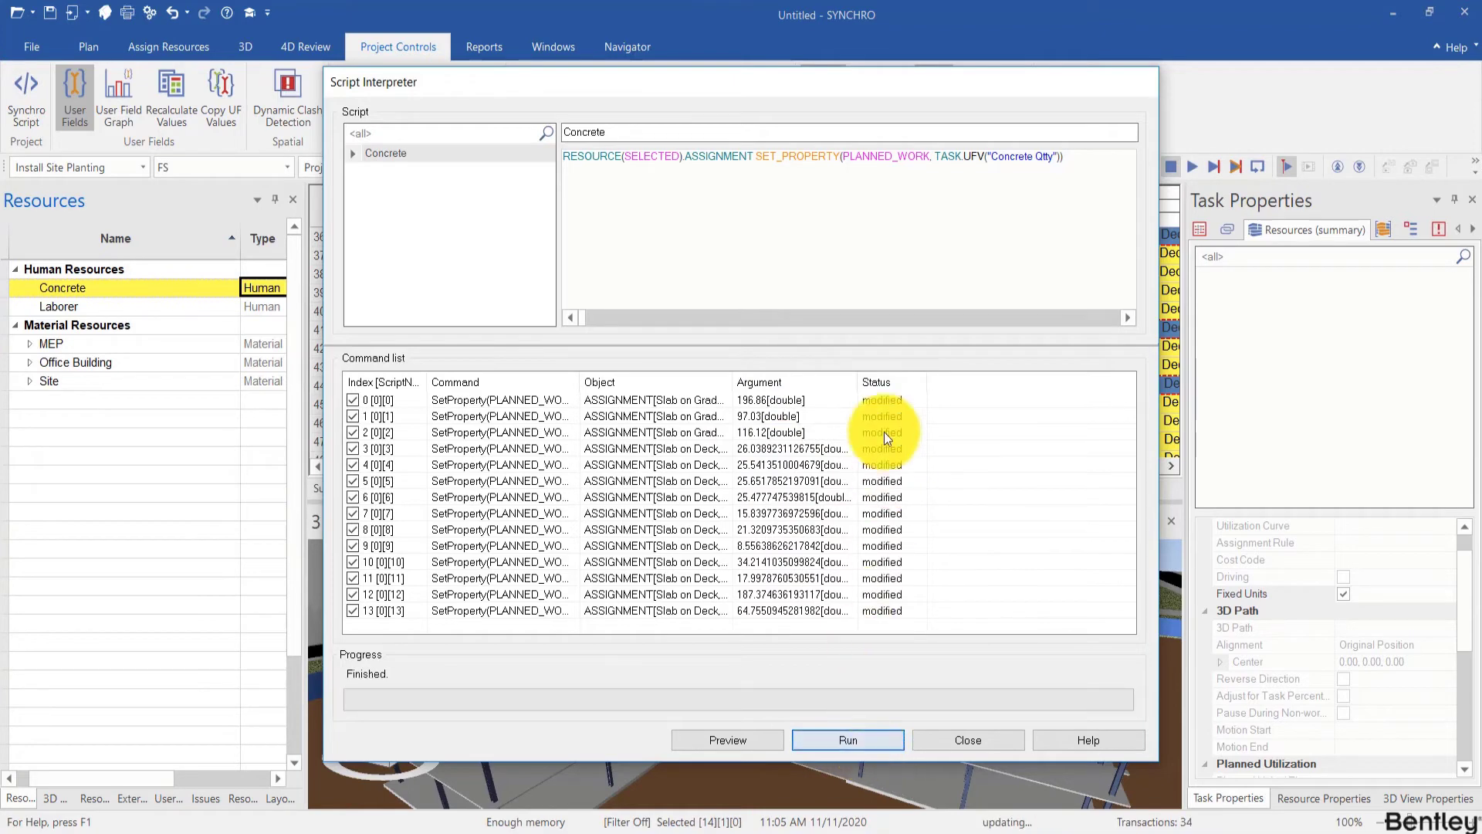
click(976, 739)
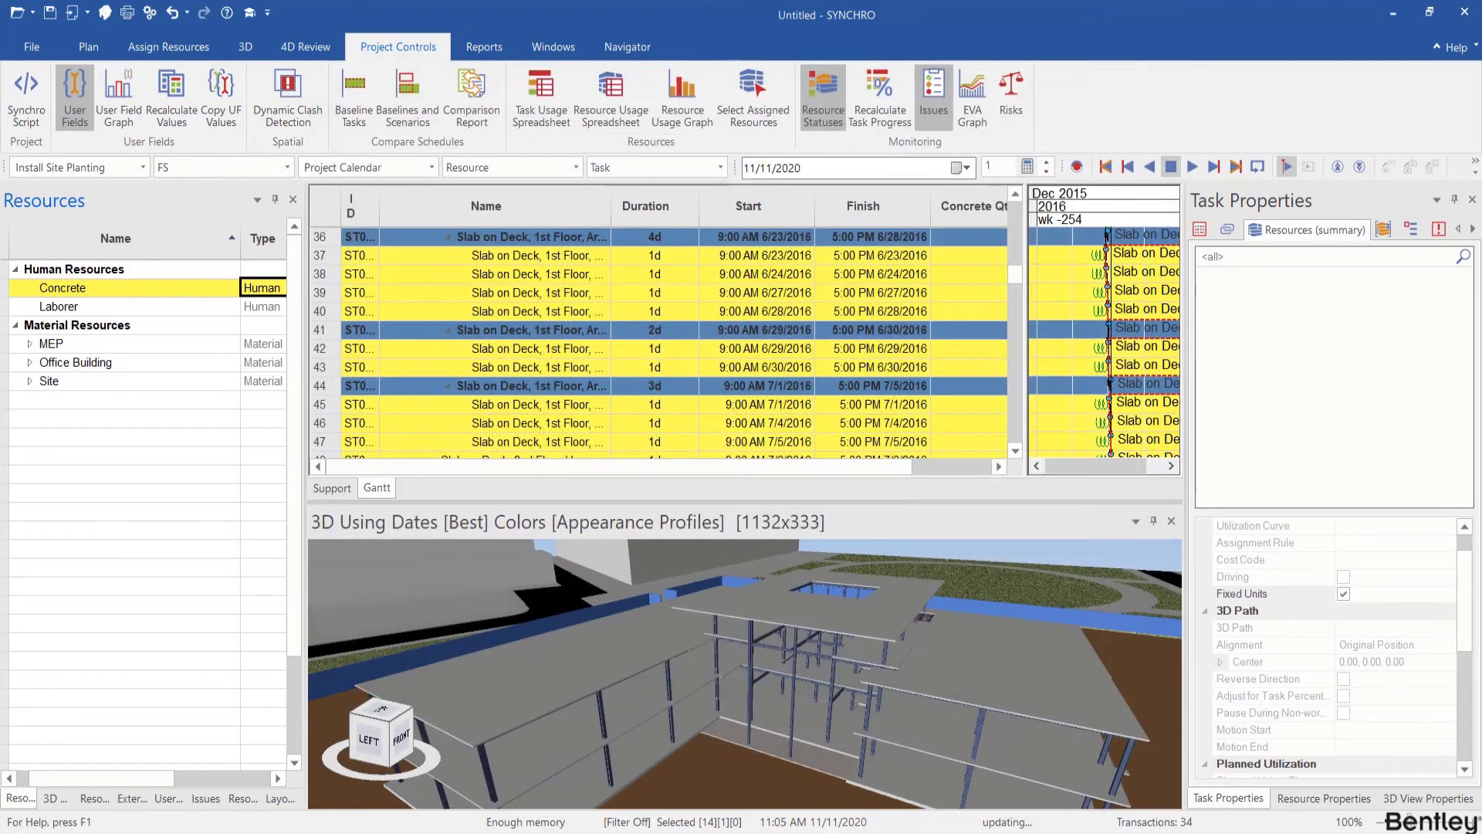
drag(828, 467, 908, 468)
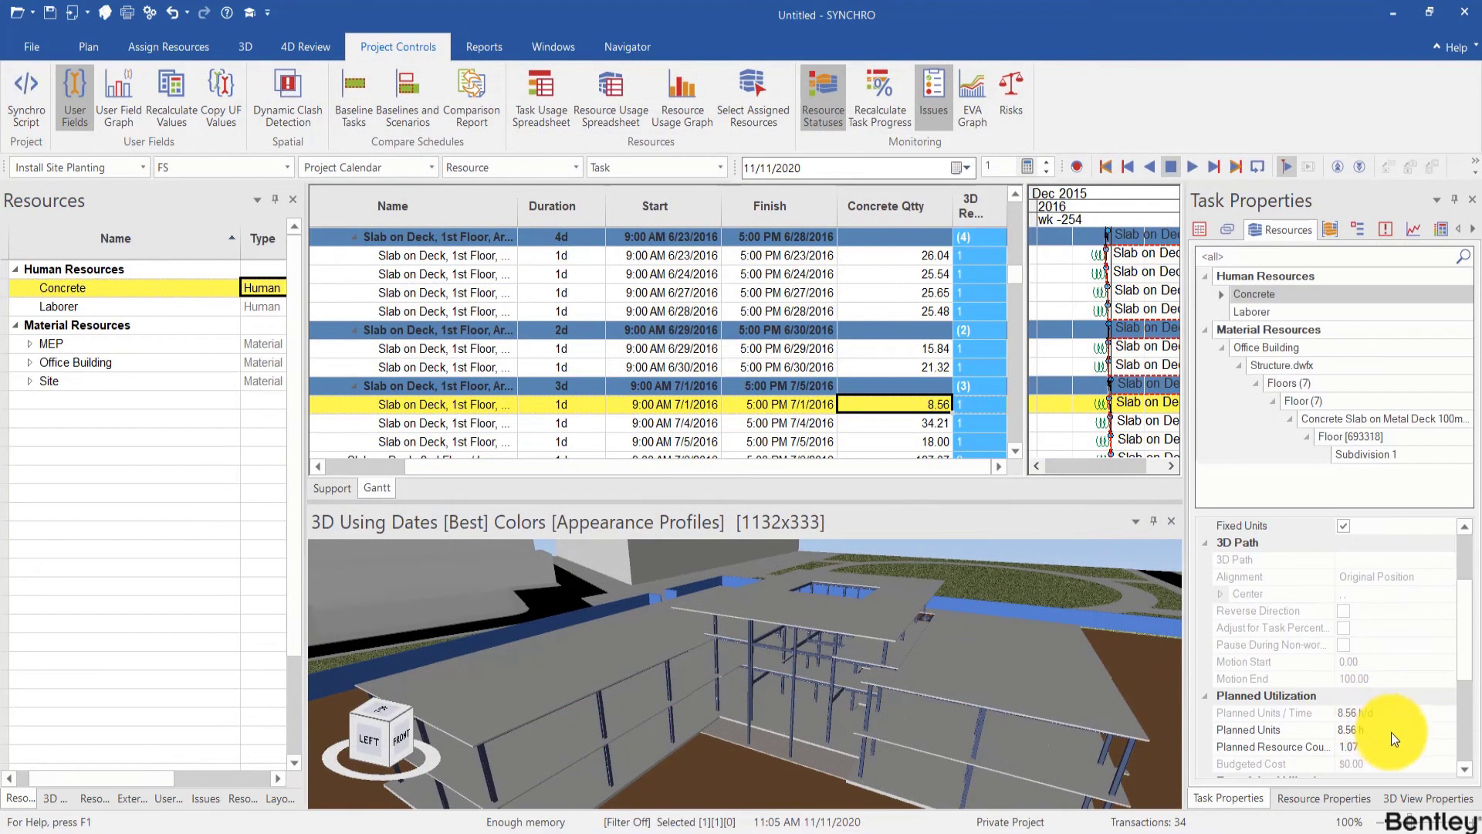
scroll(1293, 729, down, 1)
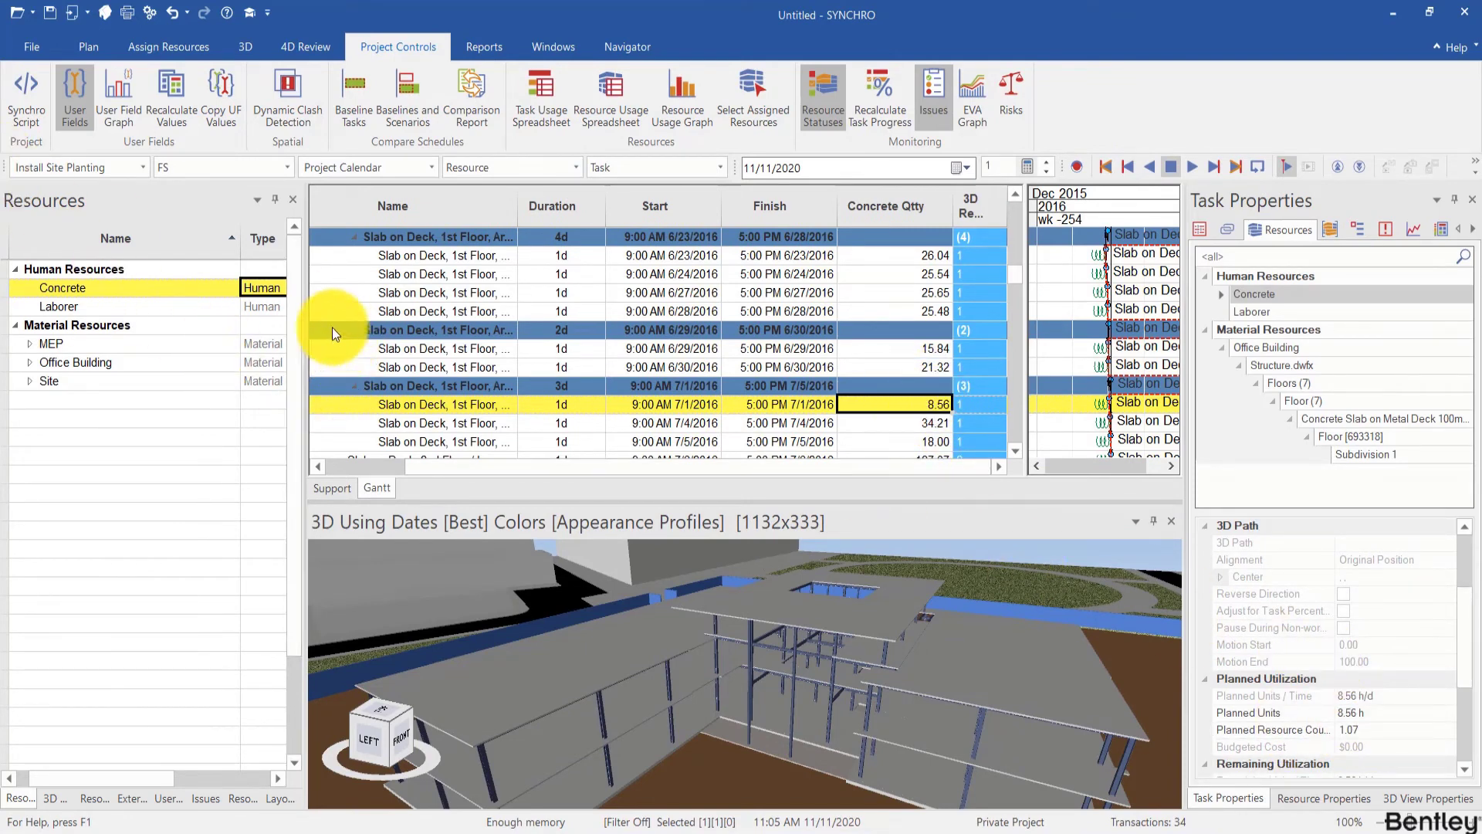
Add a Per Unit cost named Concrete with an amount of $1.00 to the Concrete human resource
click(1319, 797)
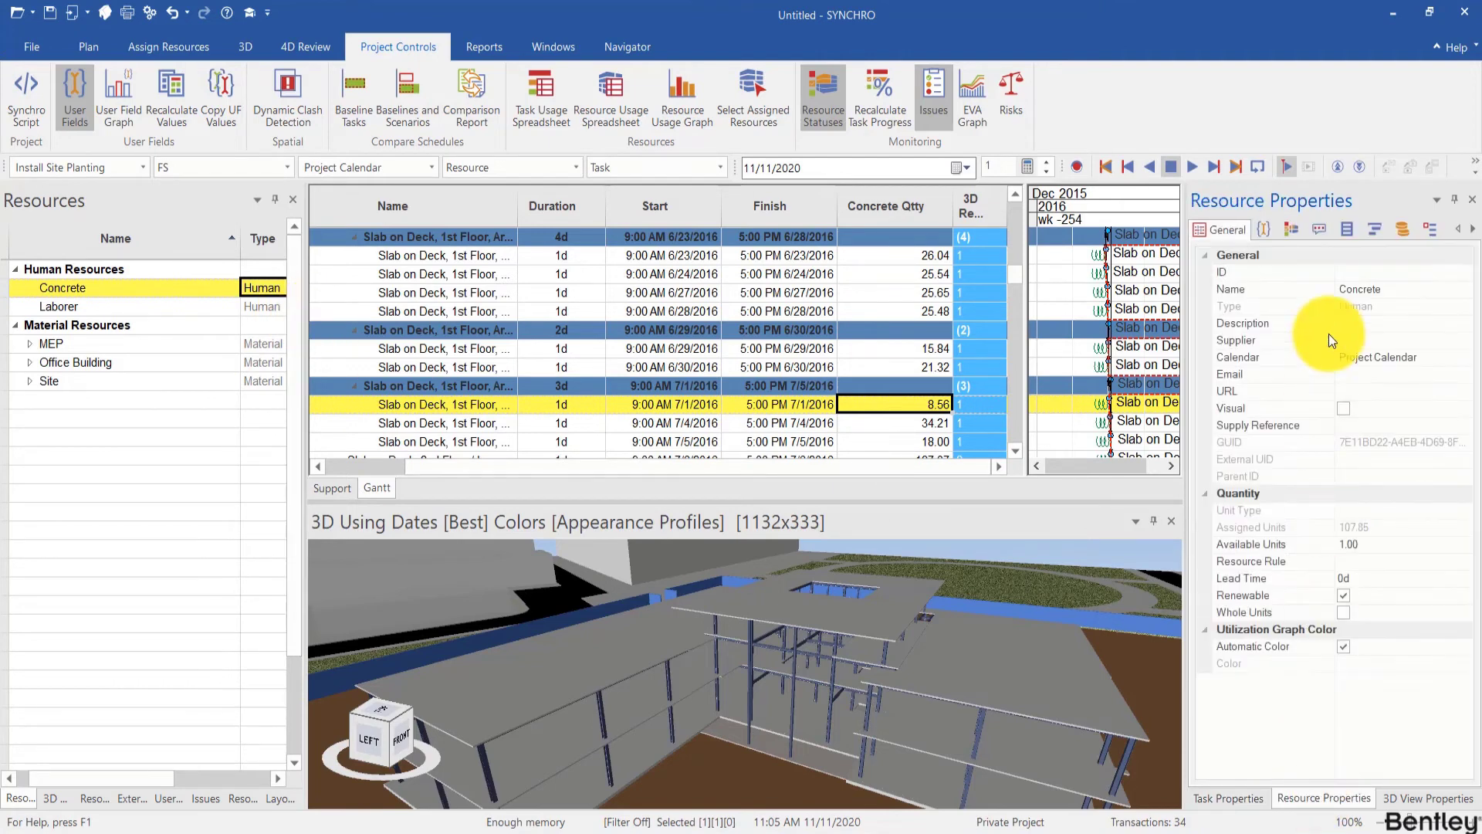
click(1385, 228)
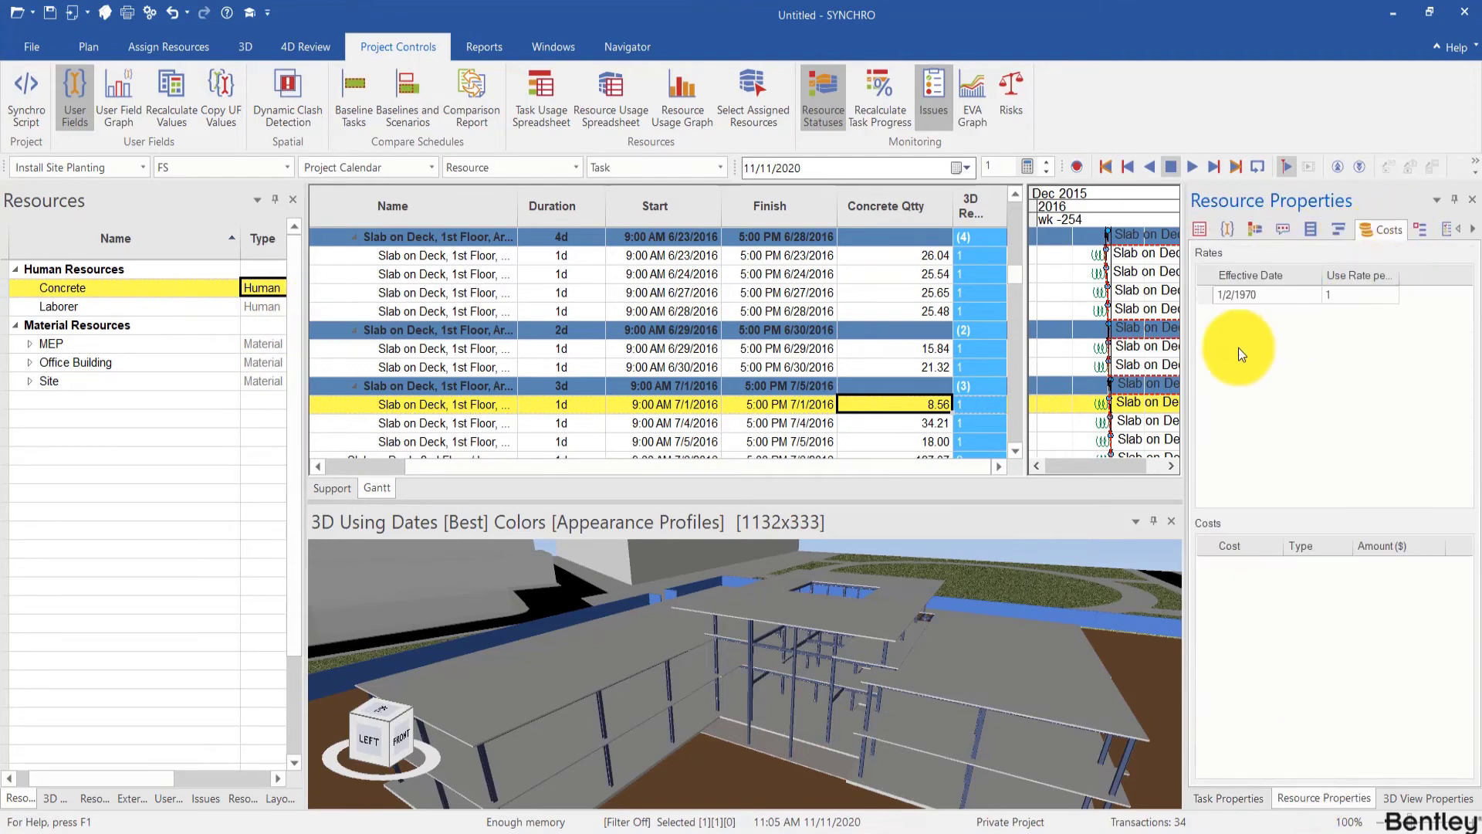
right_click(1227, 589)
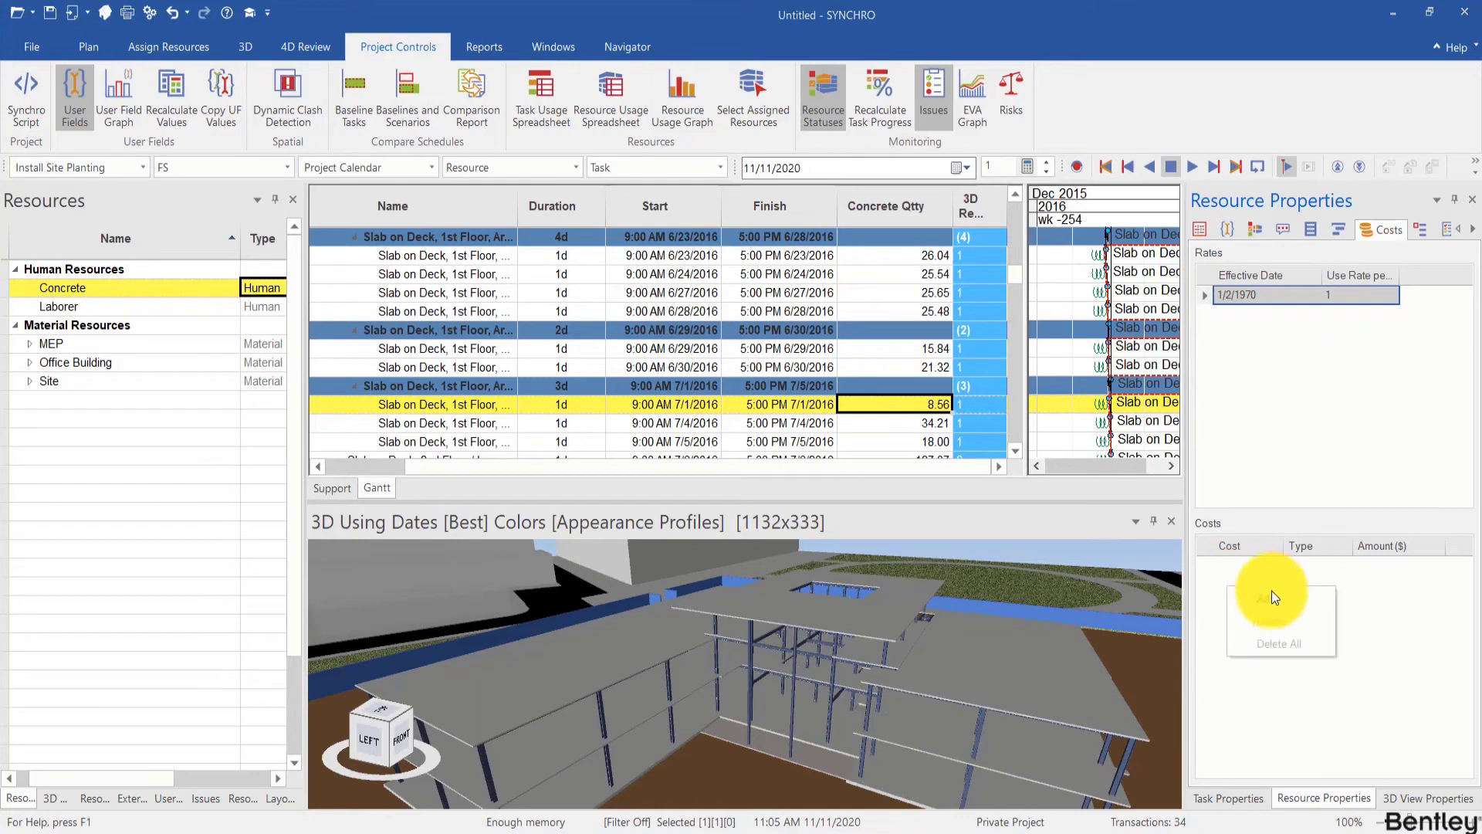
click(1268, 596)
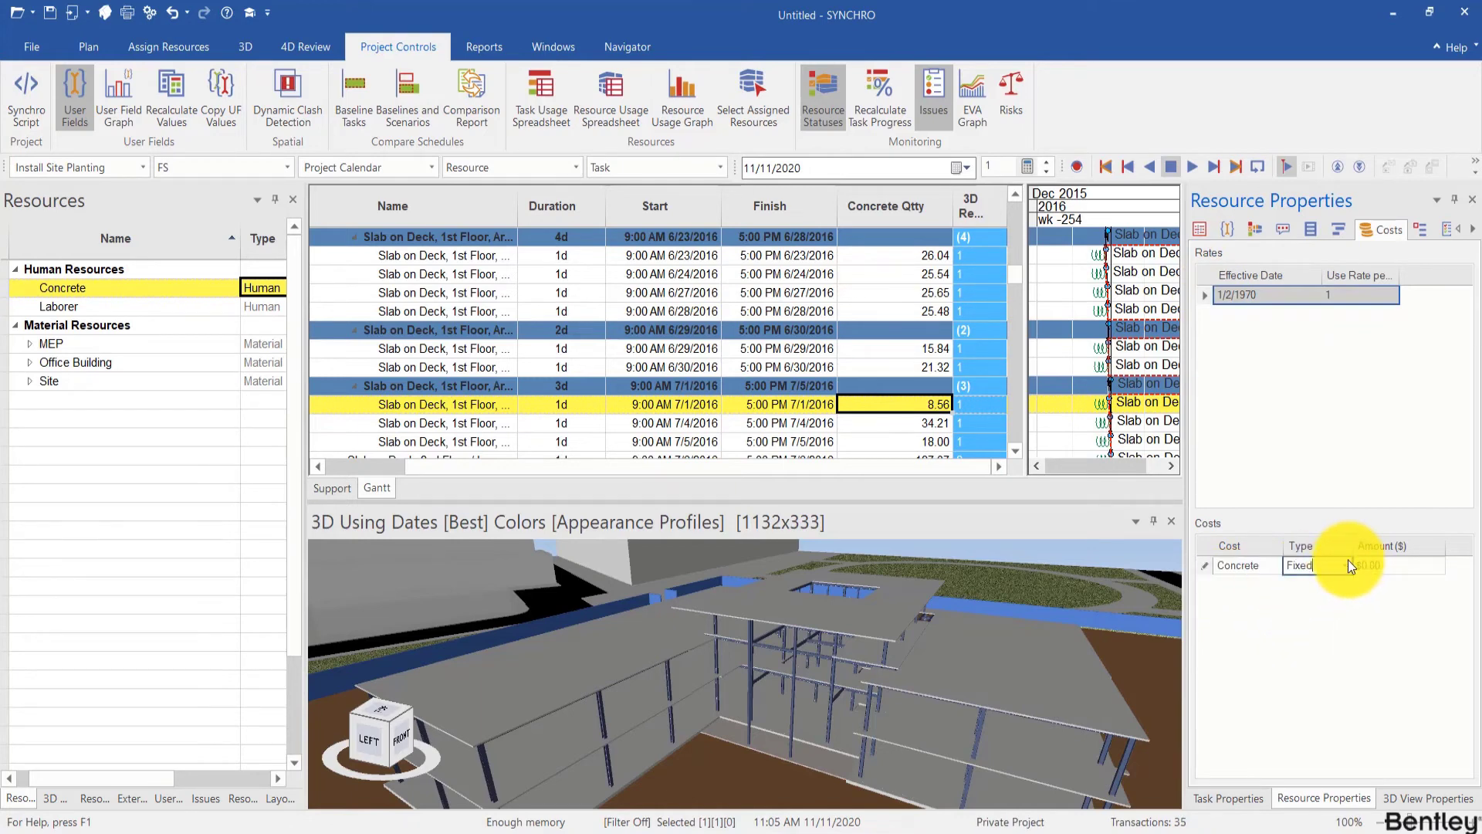
click(1345, 565)
click(1323, 653)
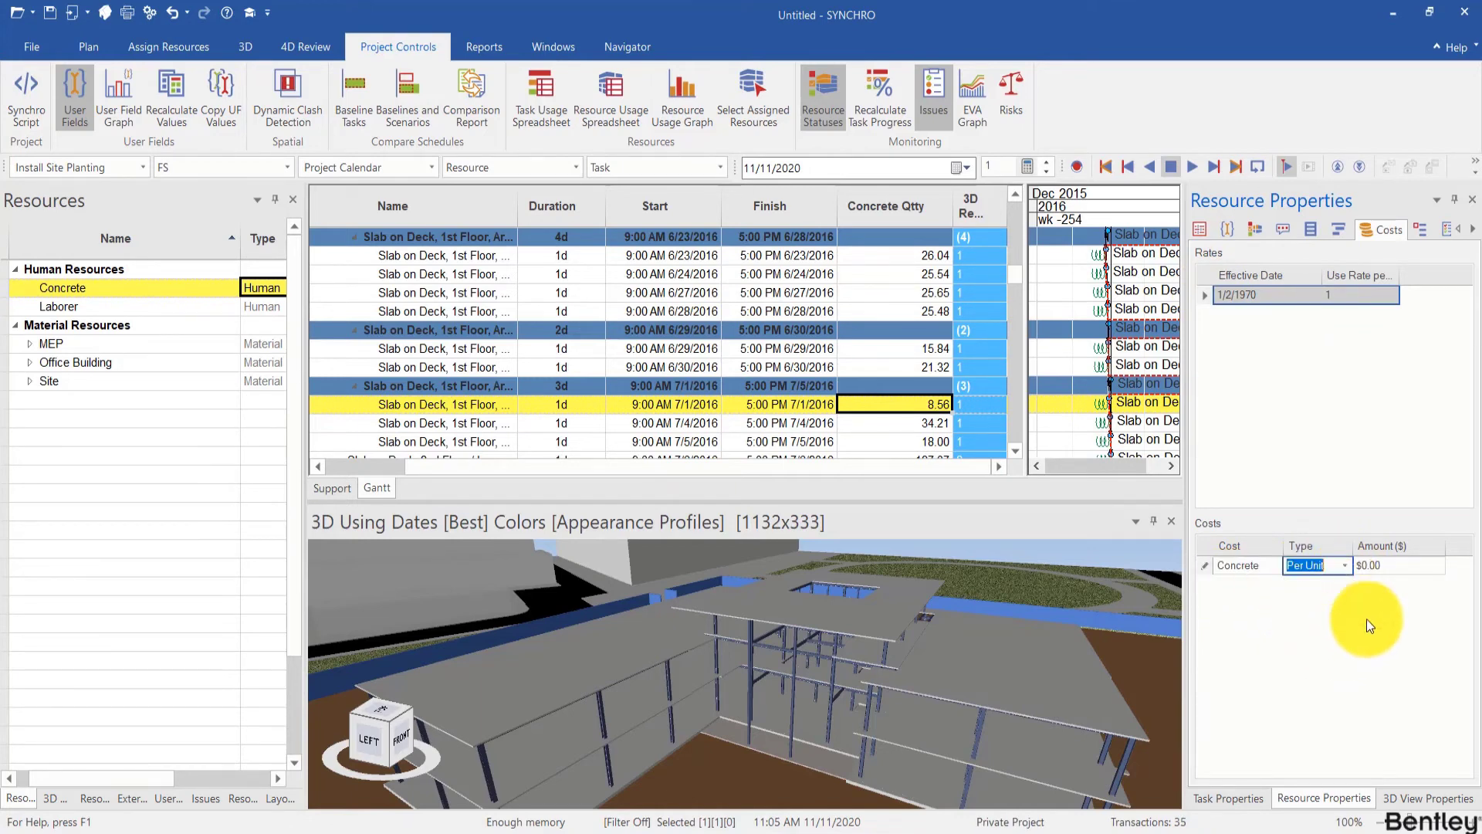
click(1391, 567)
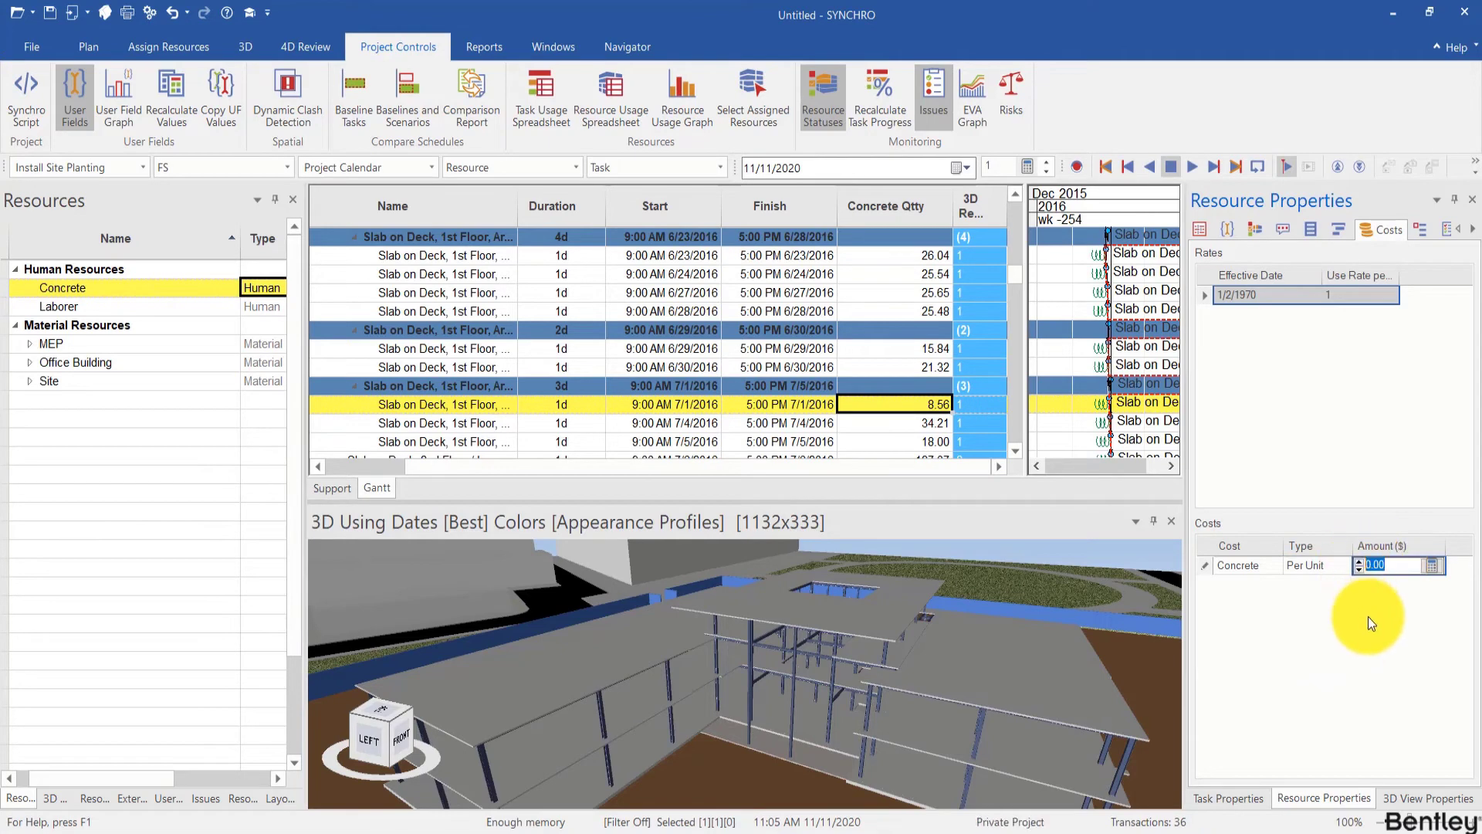
text(1)
click(1373, 626)
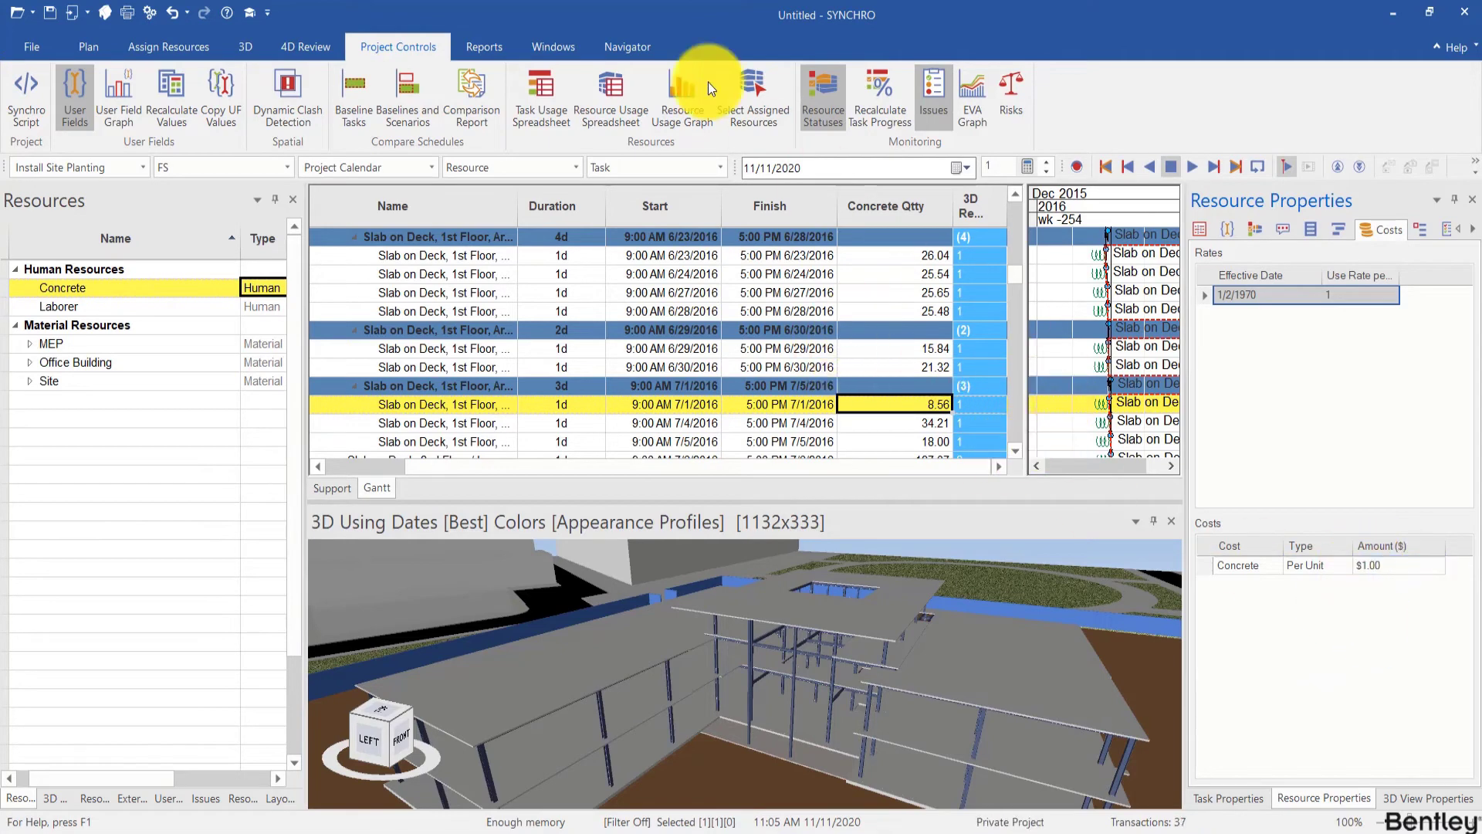
Show the Earned Value Graph beside the Gantt and display it for the Office Building, Core & Shell summary task
click(544, 45)
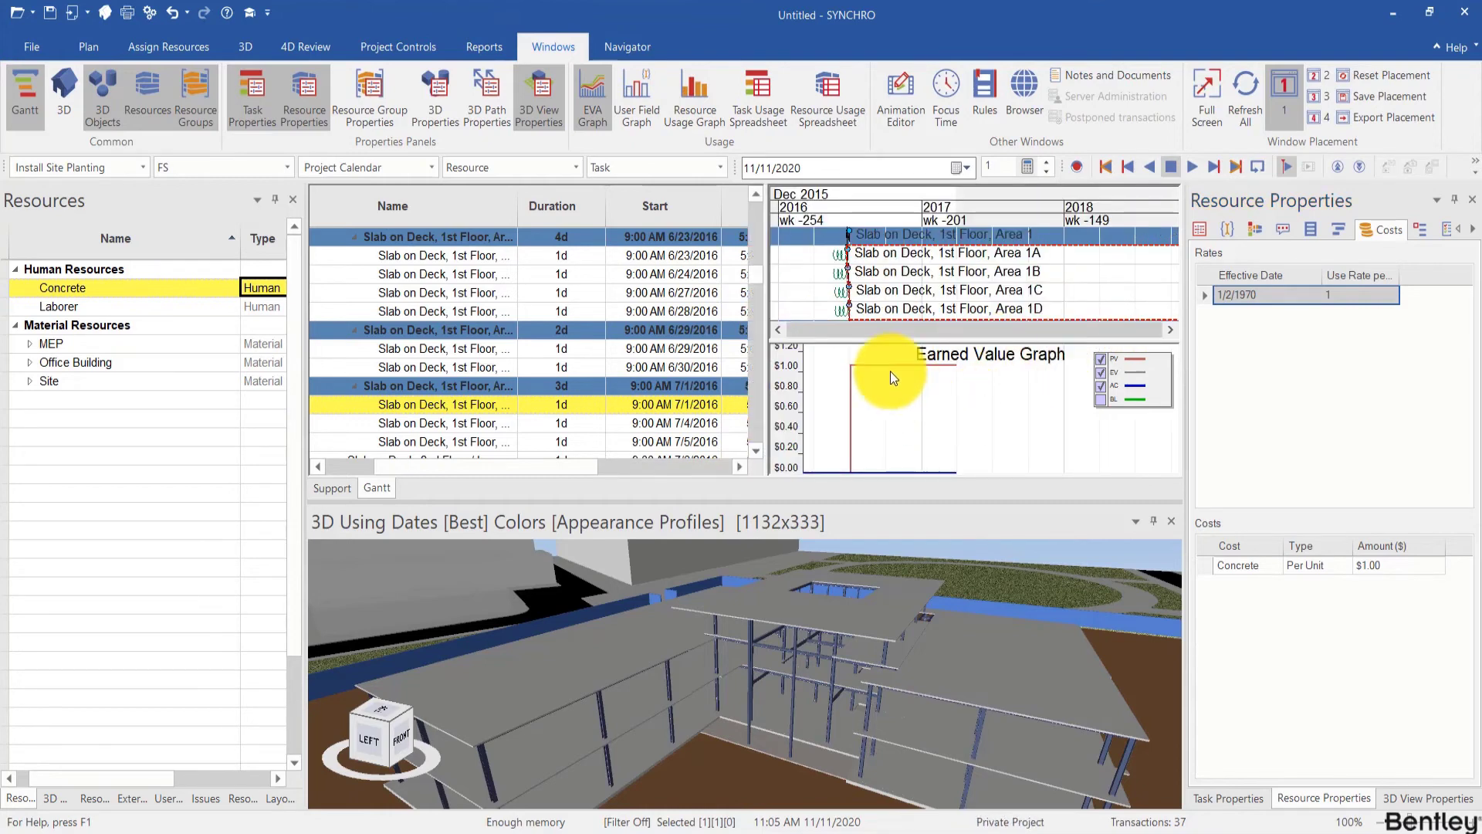
drag(757, 272, 753, 166)
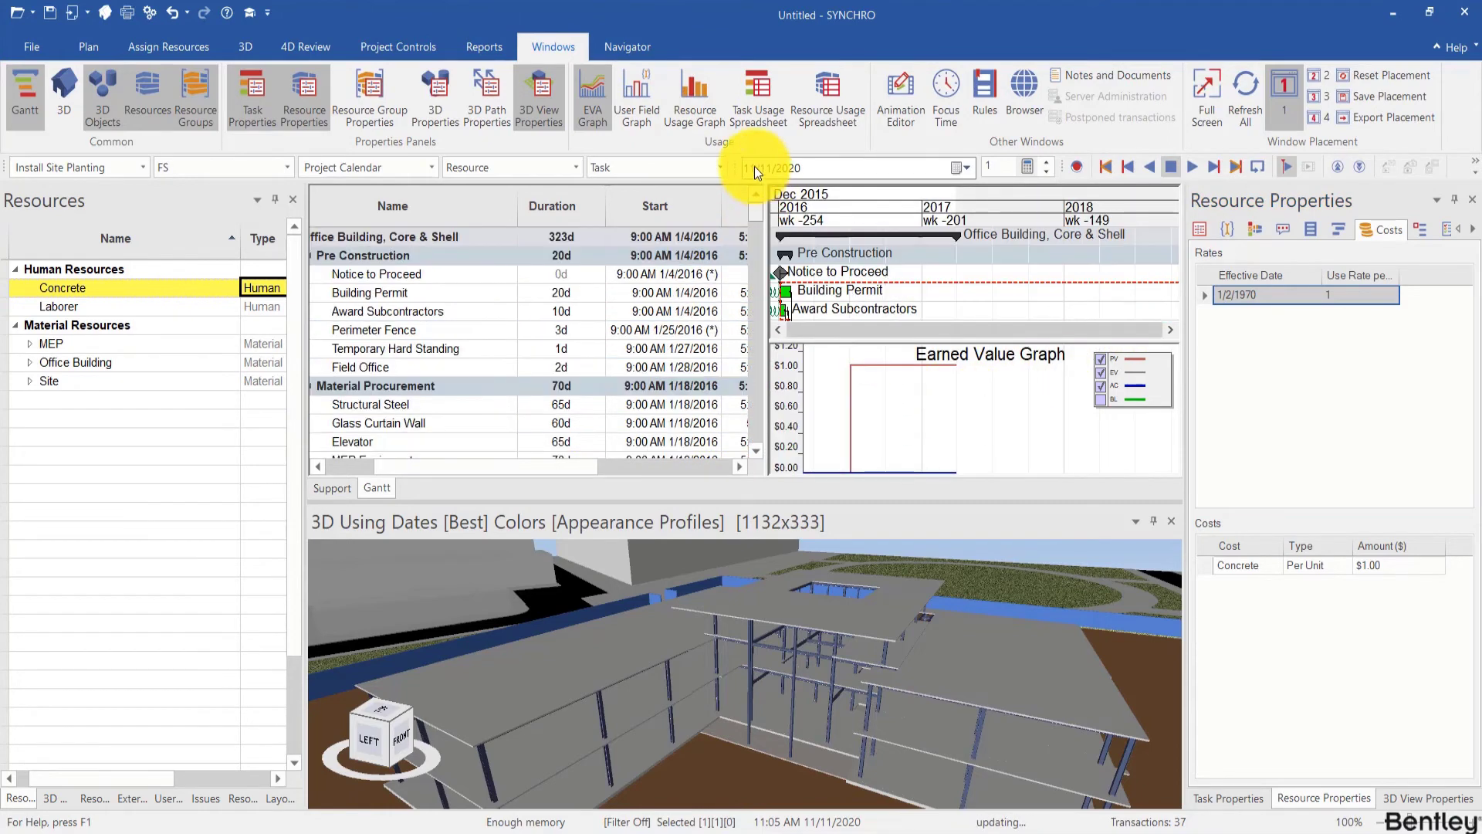
click(572, 238)
scroll(868, 401, up, 5)
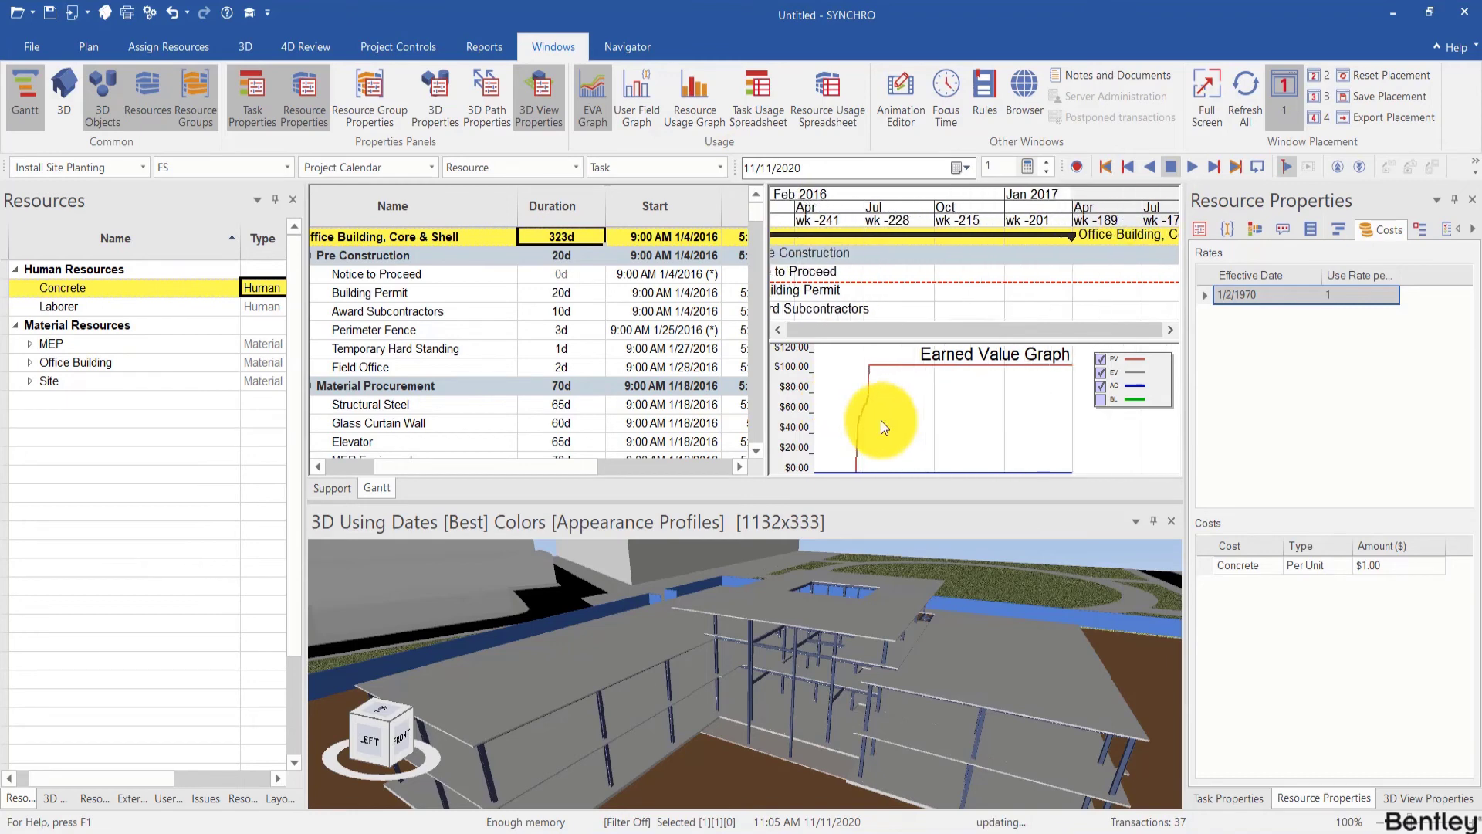
scroll(863, 411, up, 1)
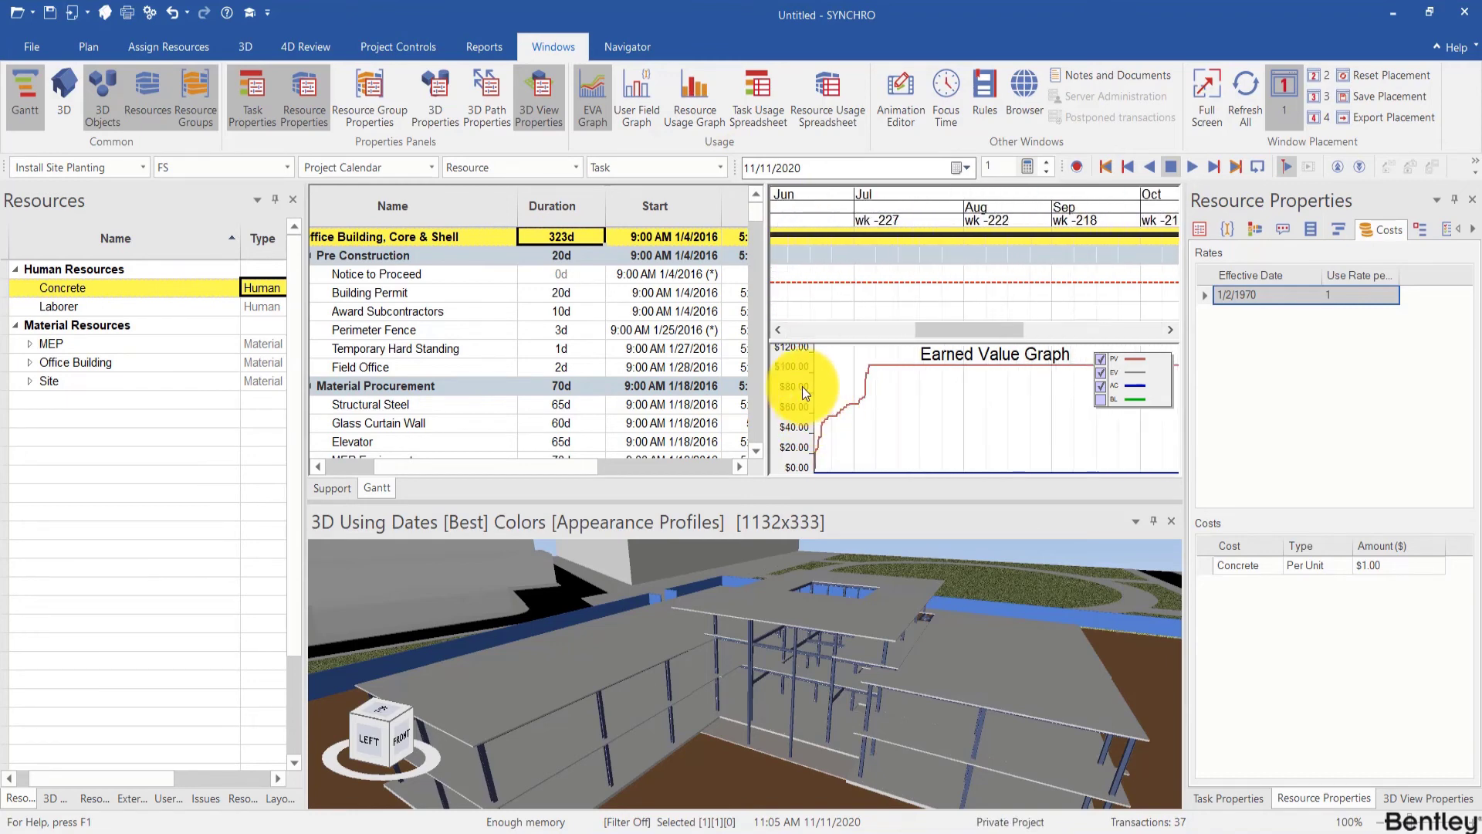
Find and select all tasks containing "Slab" in the task table
click(449, 419)
key(ctrl+f)
text(Slab)
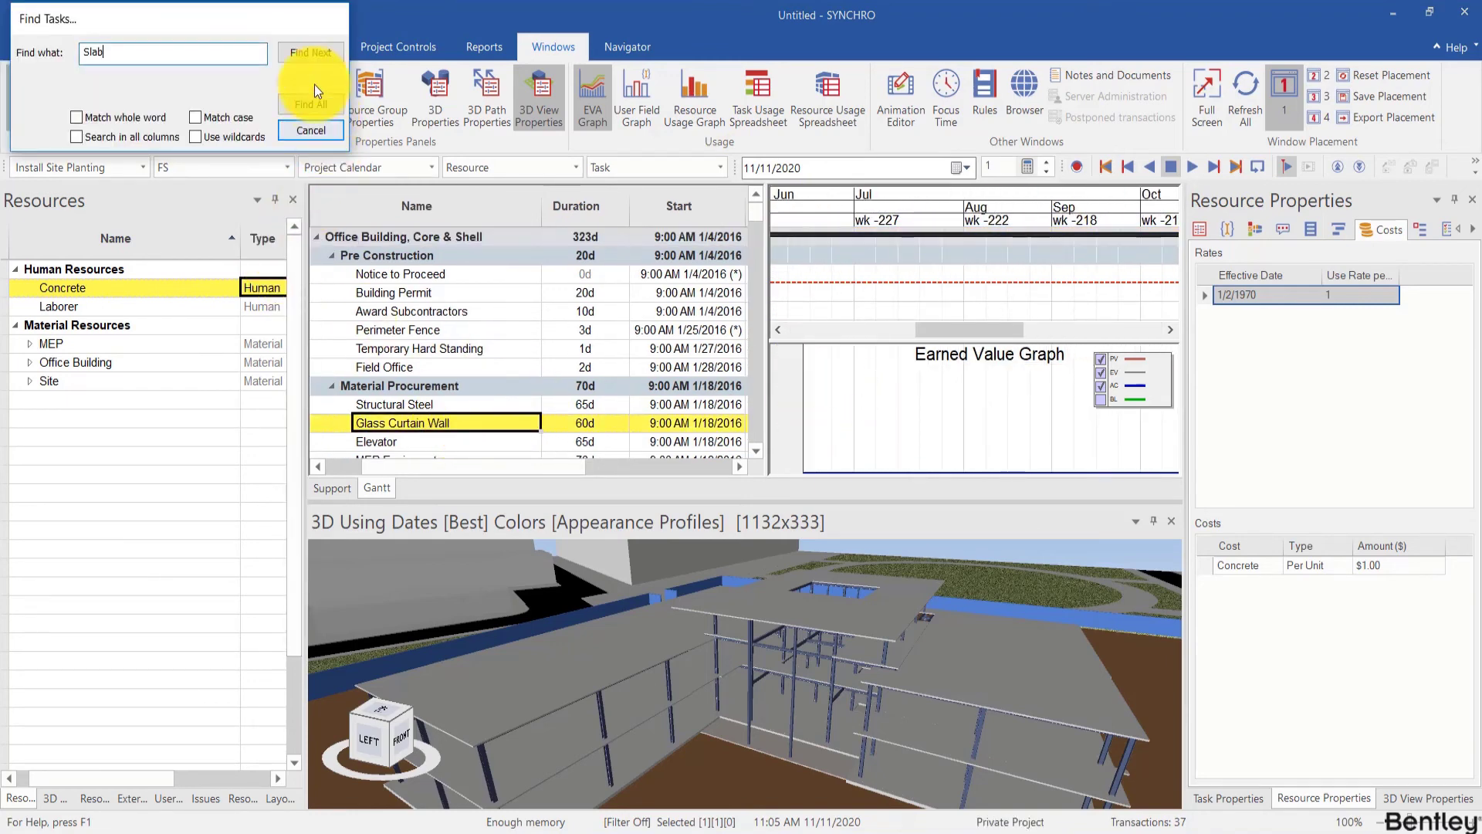
click(302, 103)
Move the focus time across the slab tasks from June 20 to July 8, 2016, following the planned value on the Earned Value Graph
scroll(993, 401, up, 2)
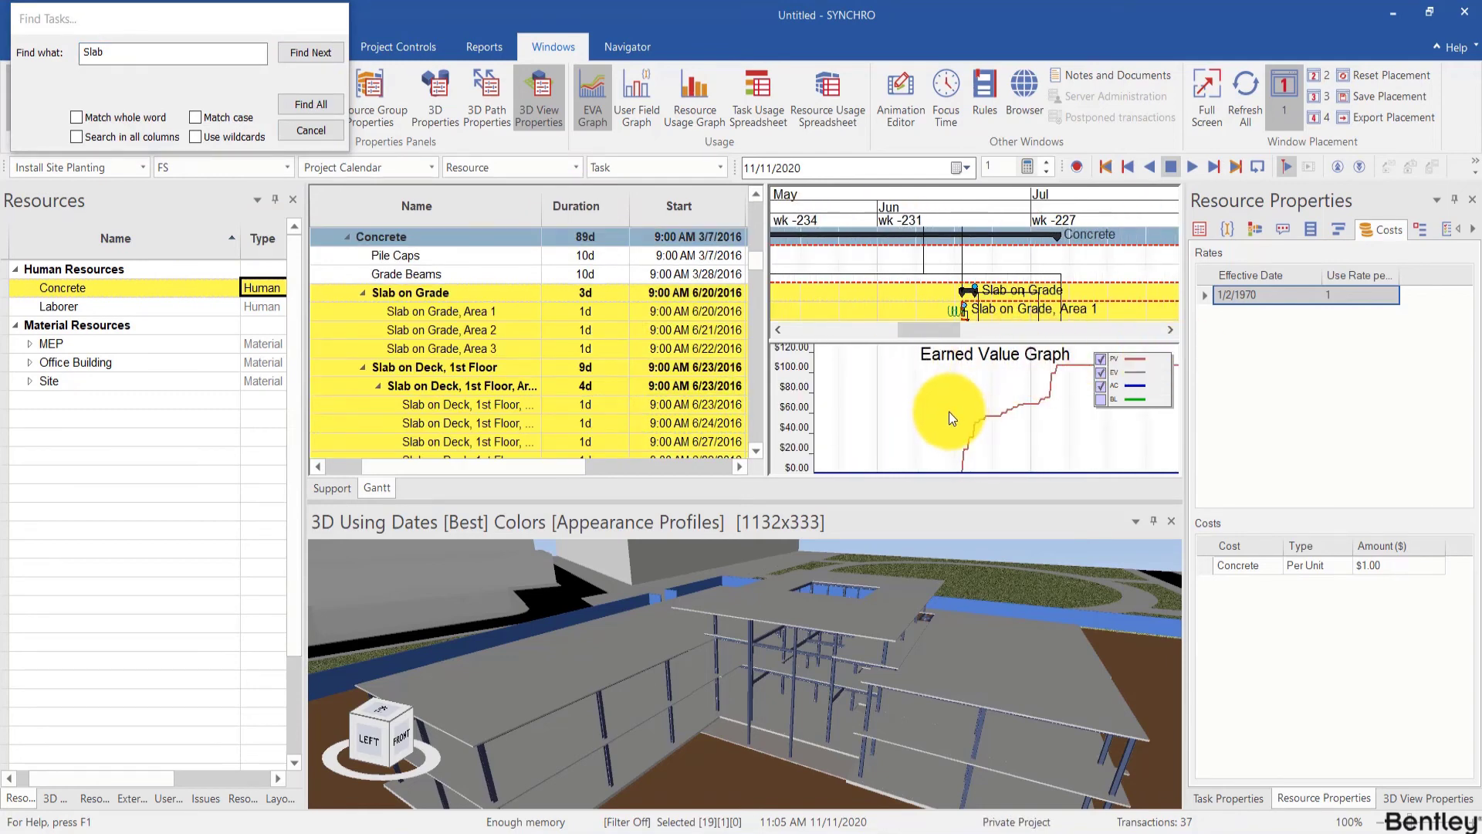
scroll(1027, 415, up, 2)
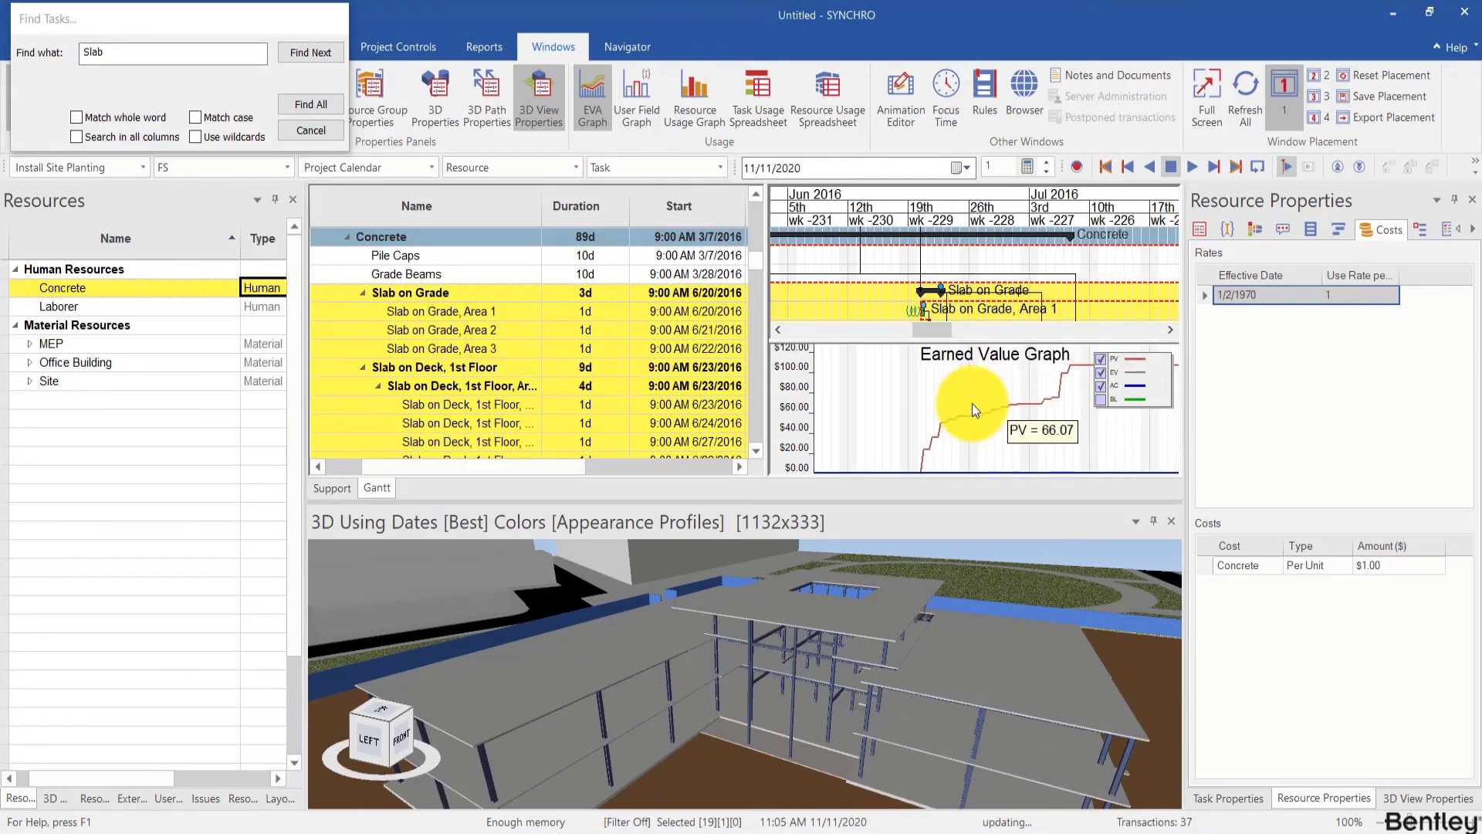
click(857, 213)
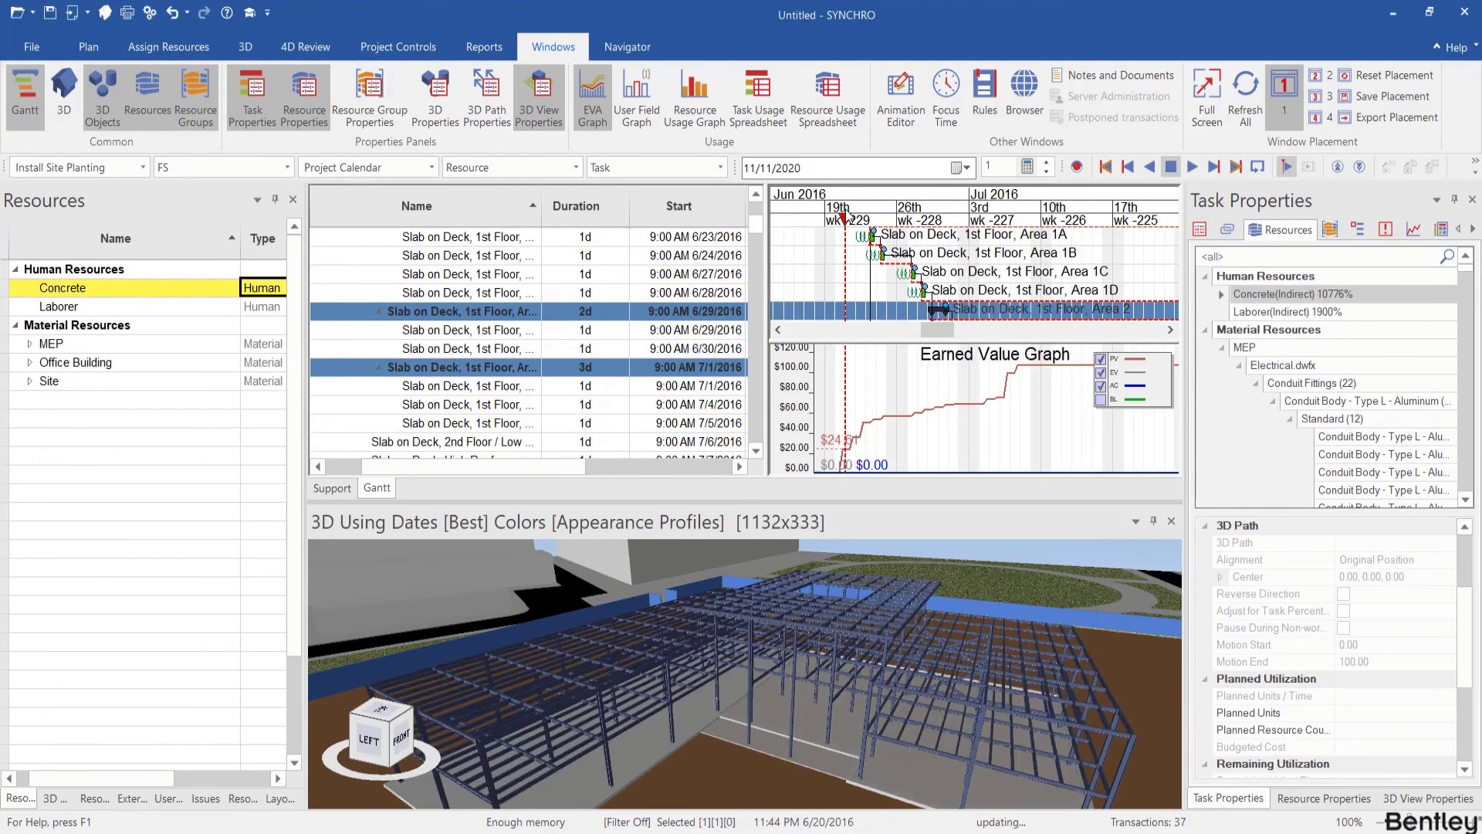
drag(859, 210, 1031, 198)
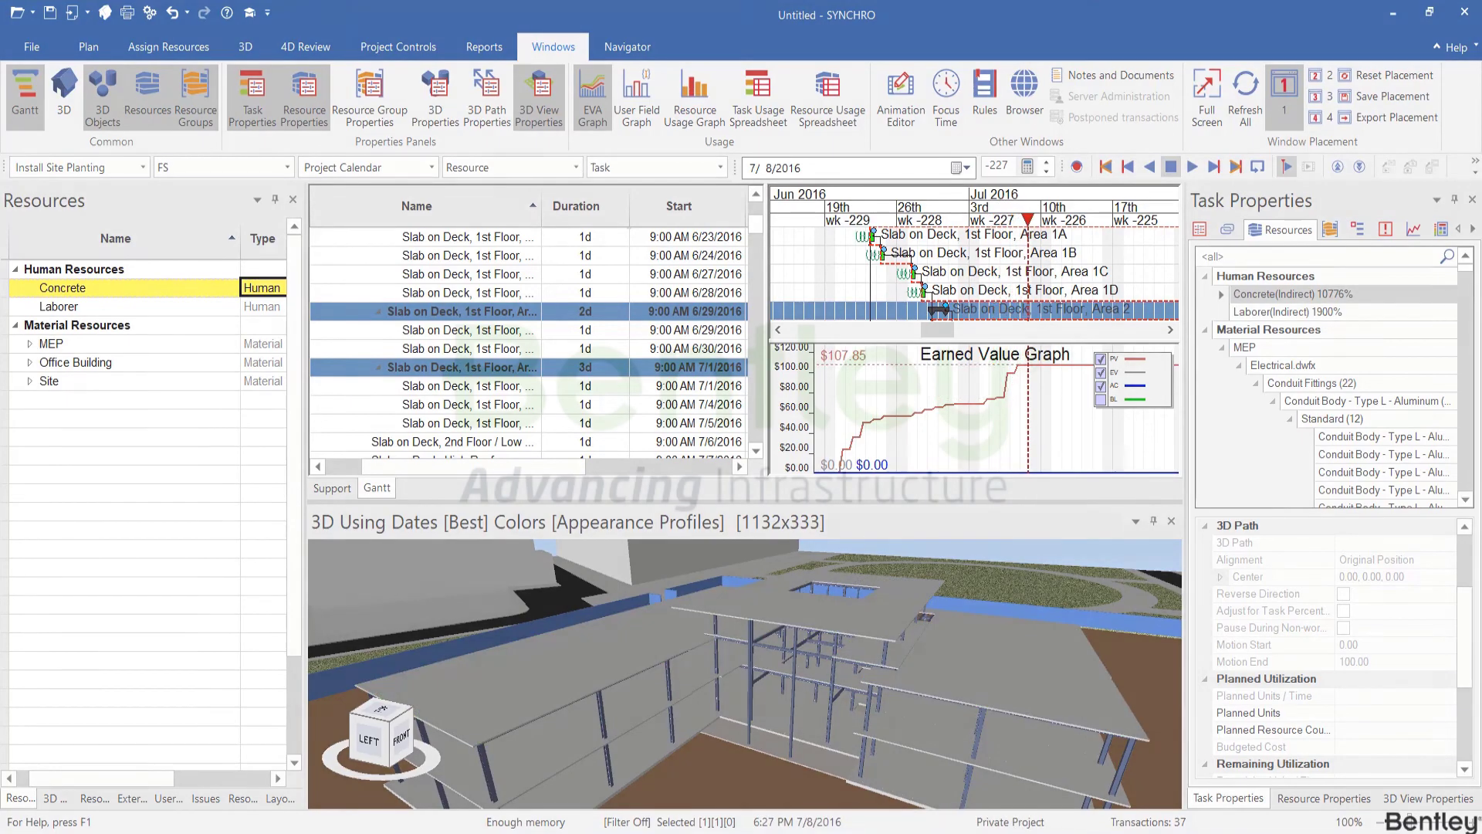